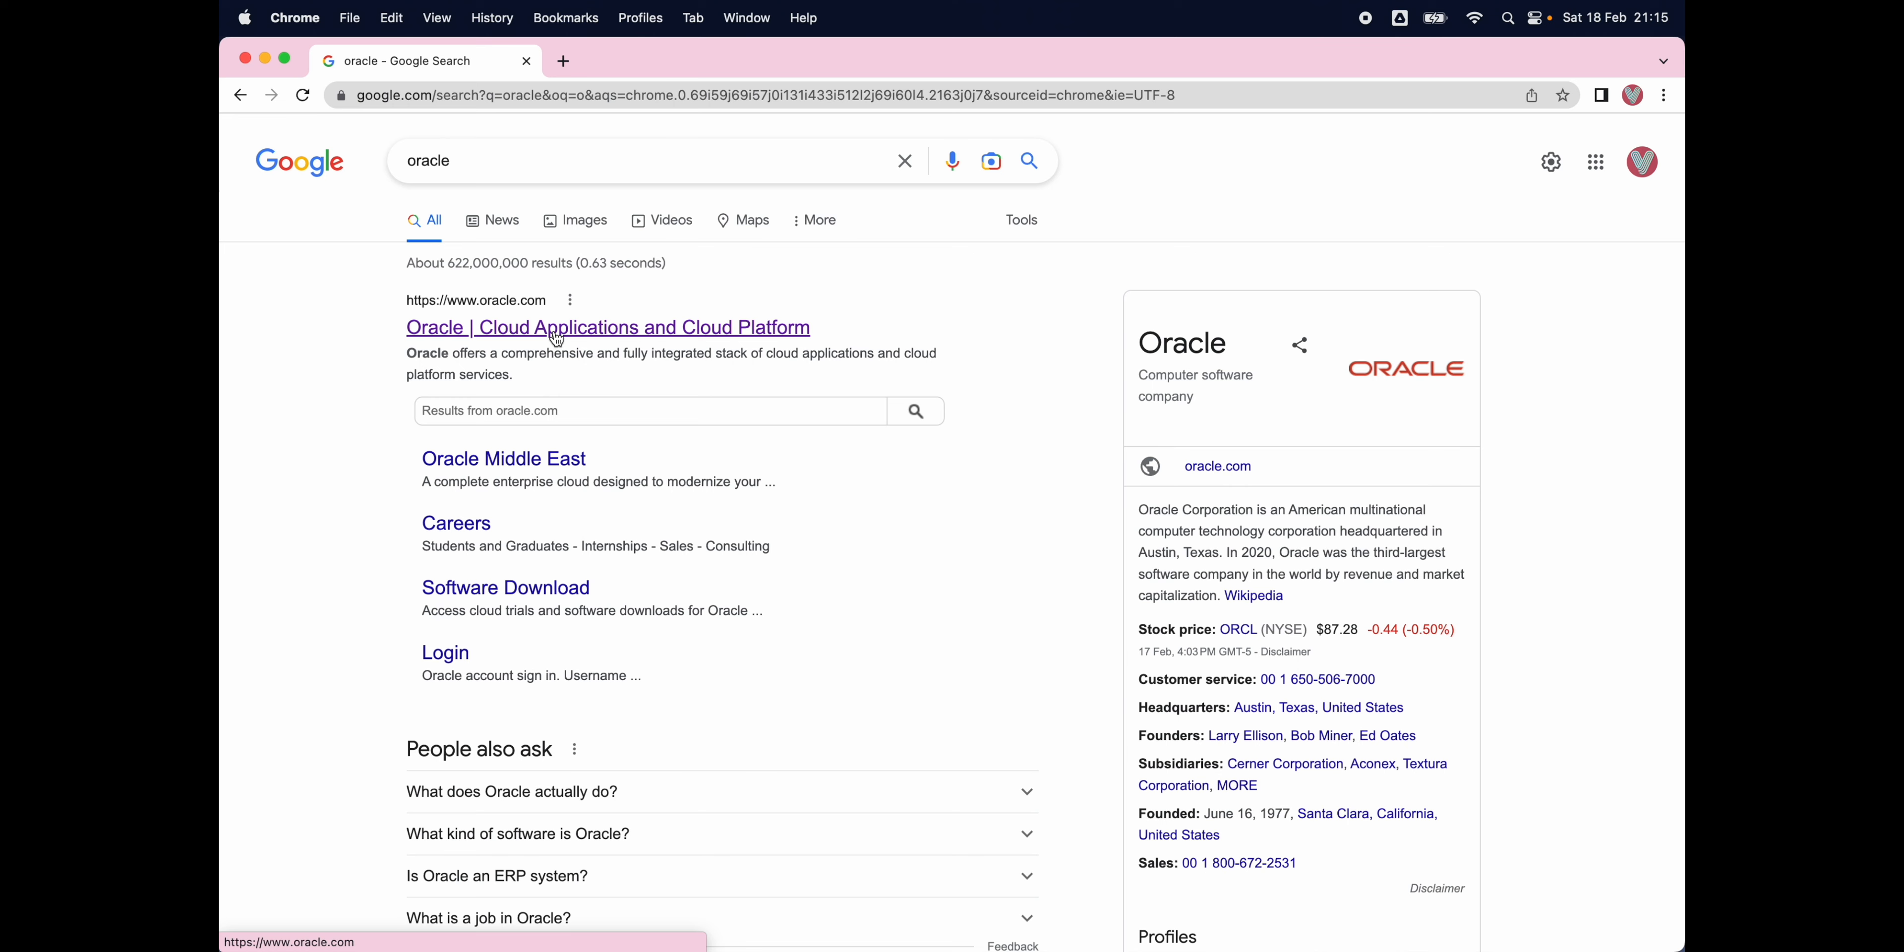
Open the Oracle website from the search results and go to its account creation form
{"action": "left_click", "coordinate": [558, 334]}
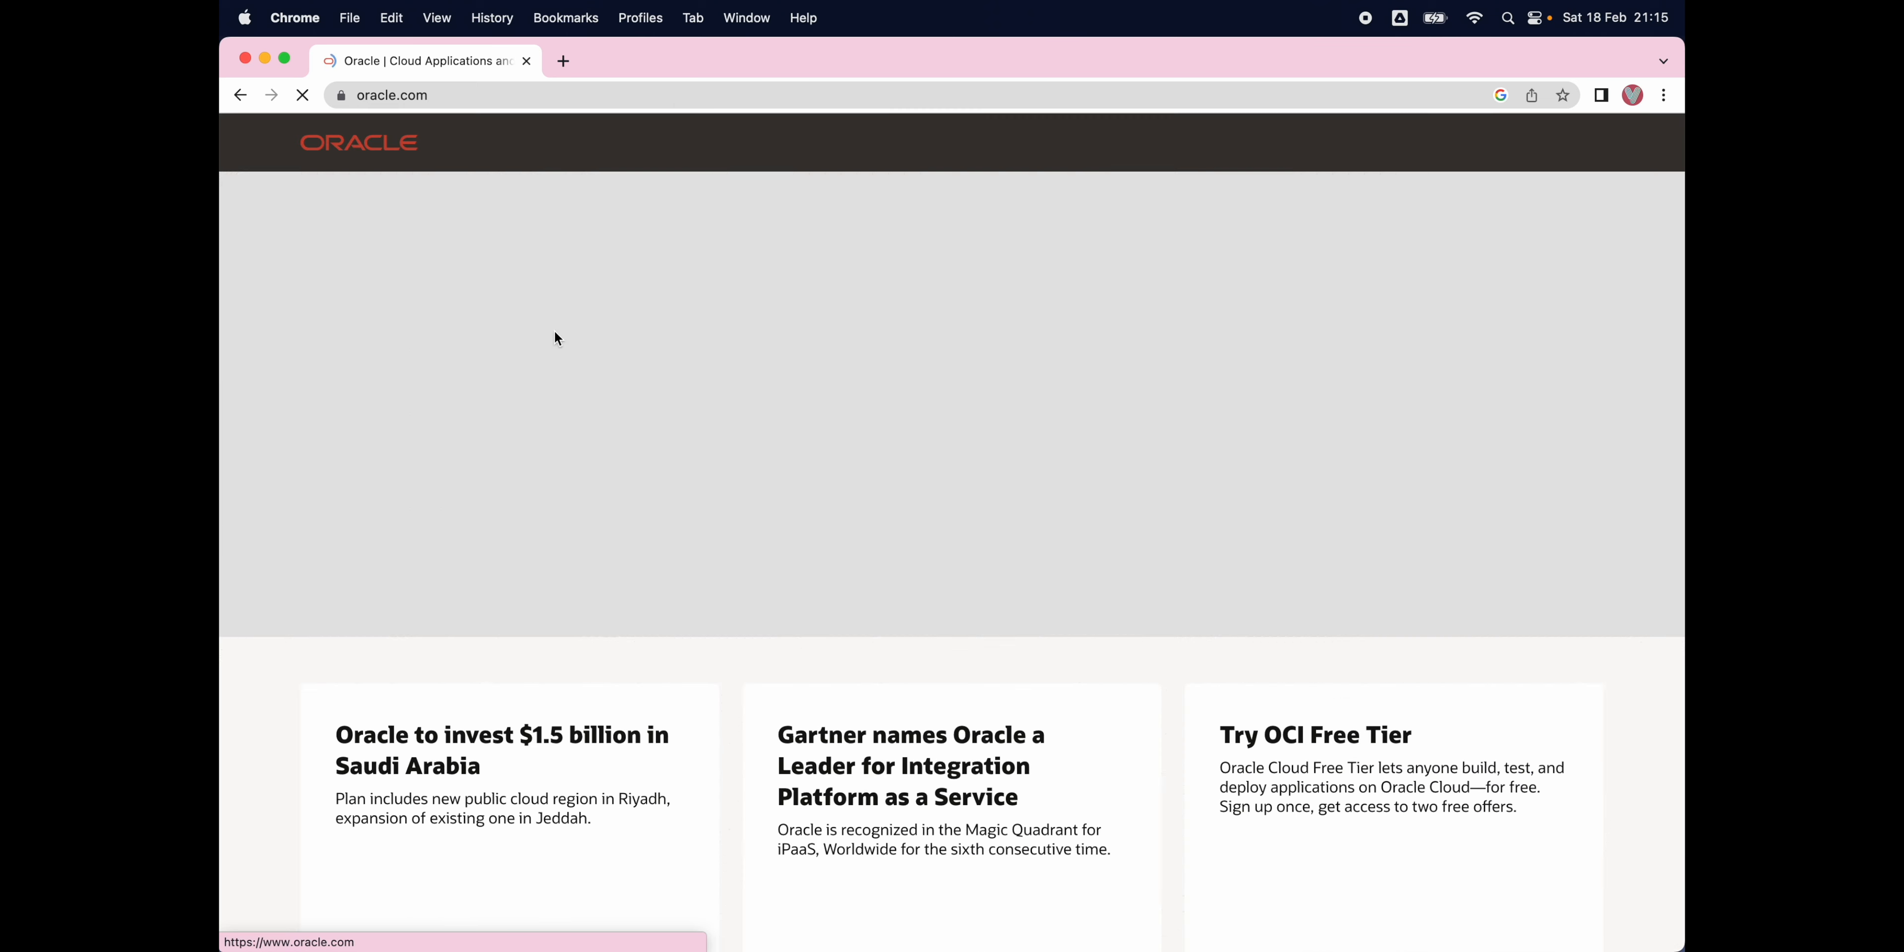
{"action": "left_click", "coordinate": [1358, 144]}
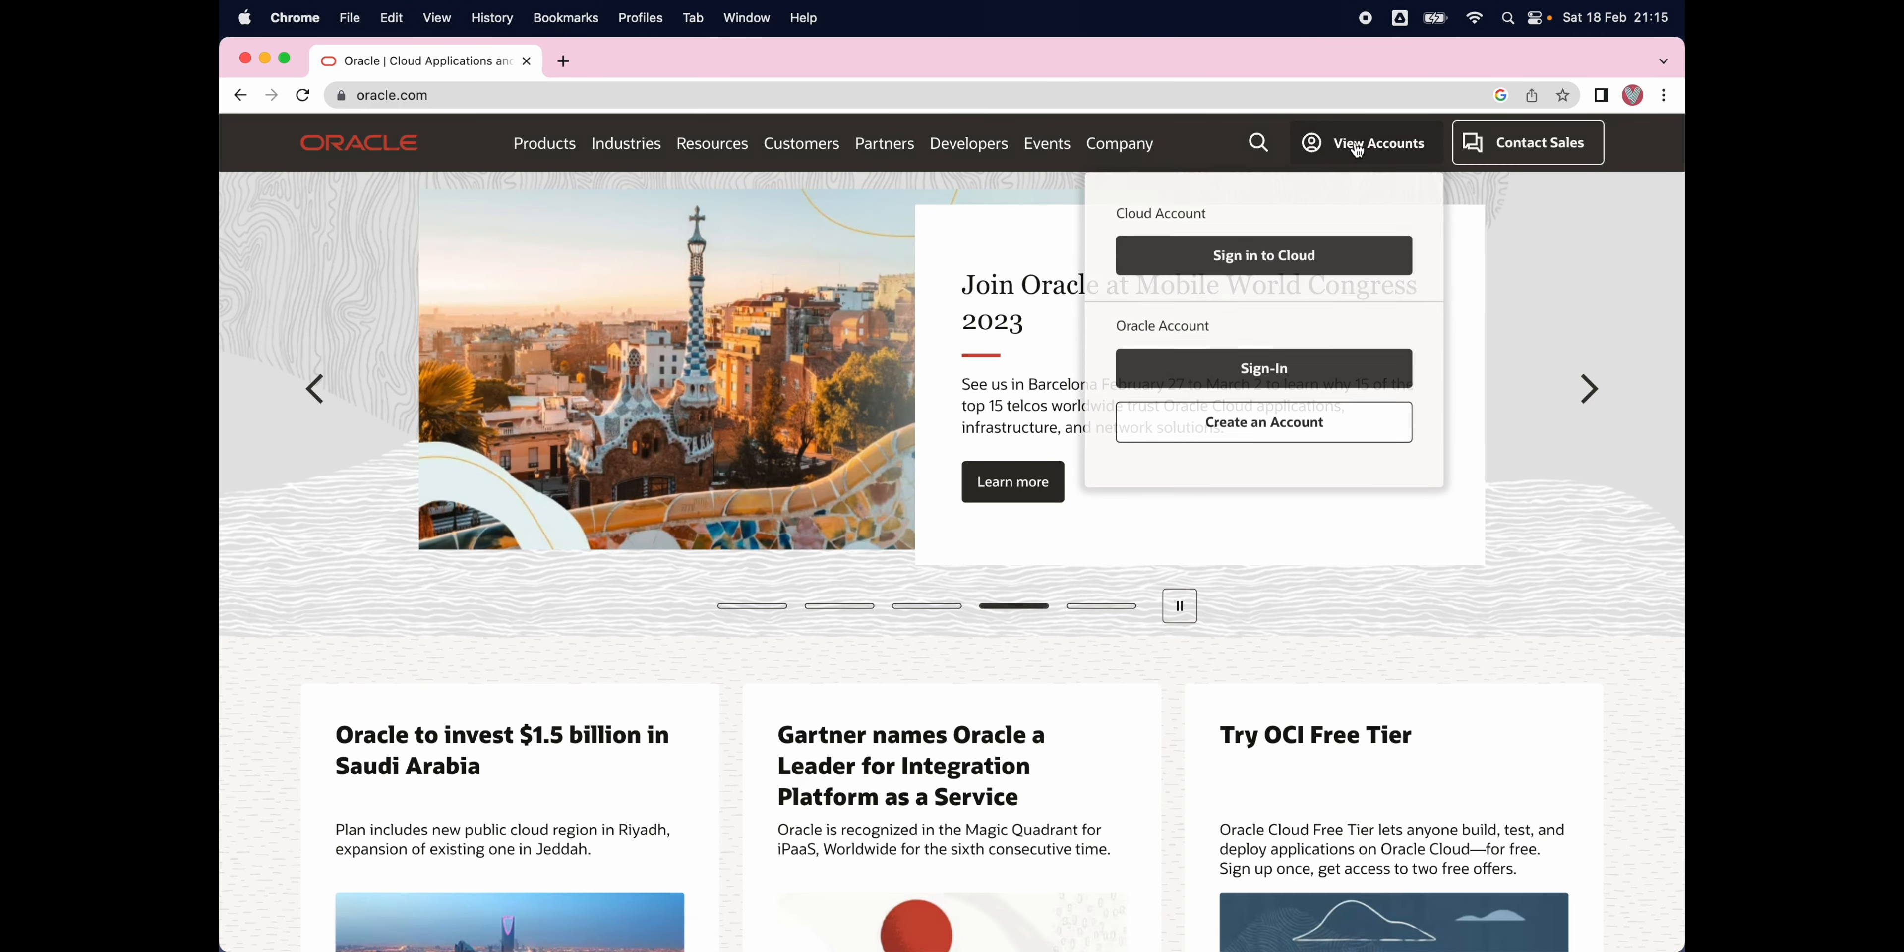
{"action": "left_click", "coordinate": [1224, 440]}
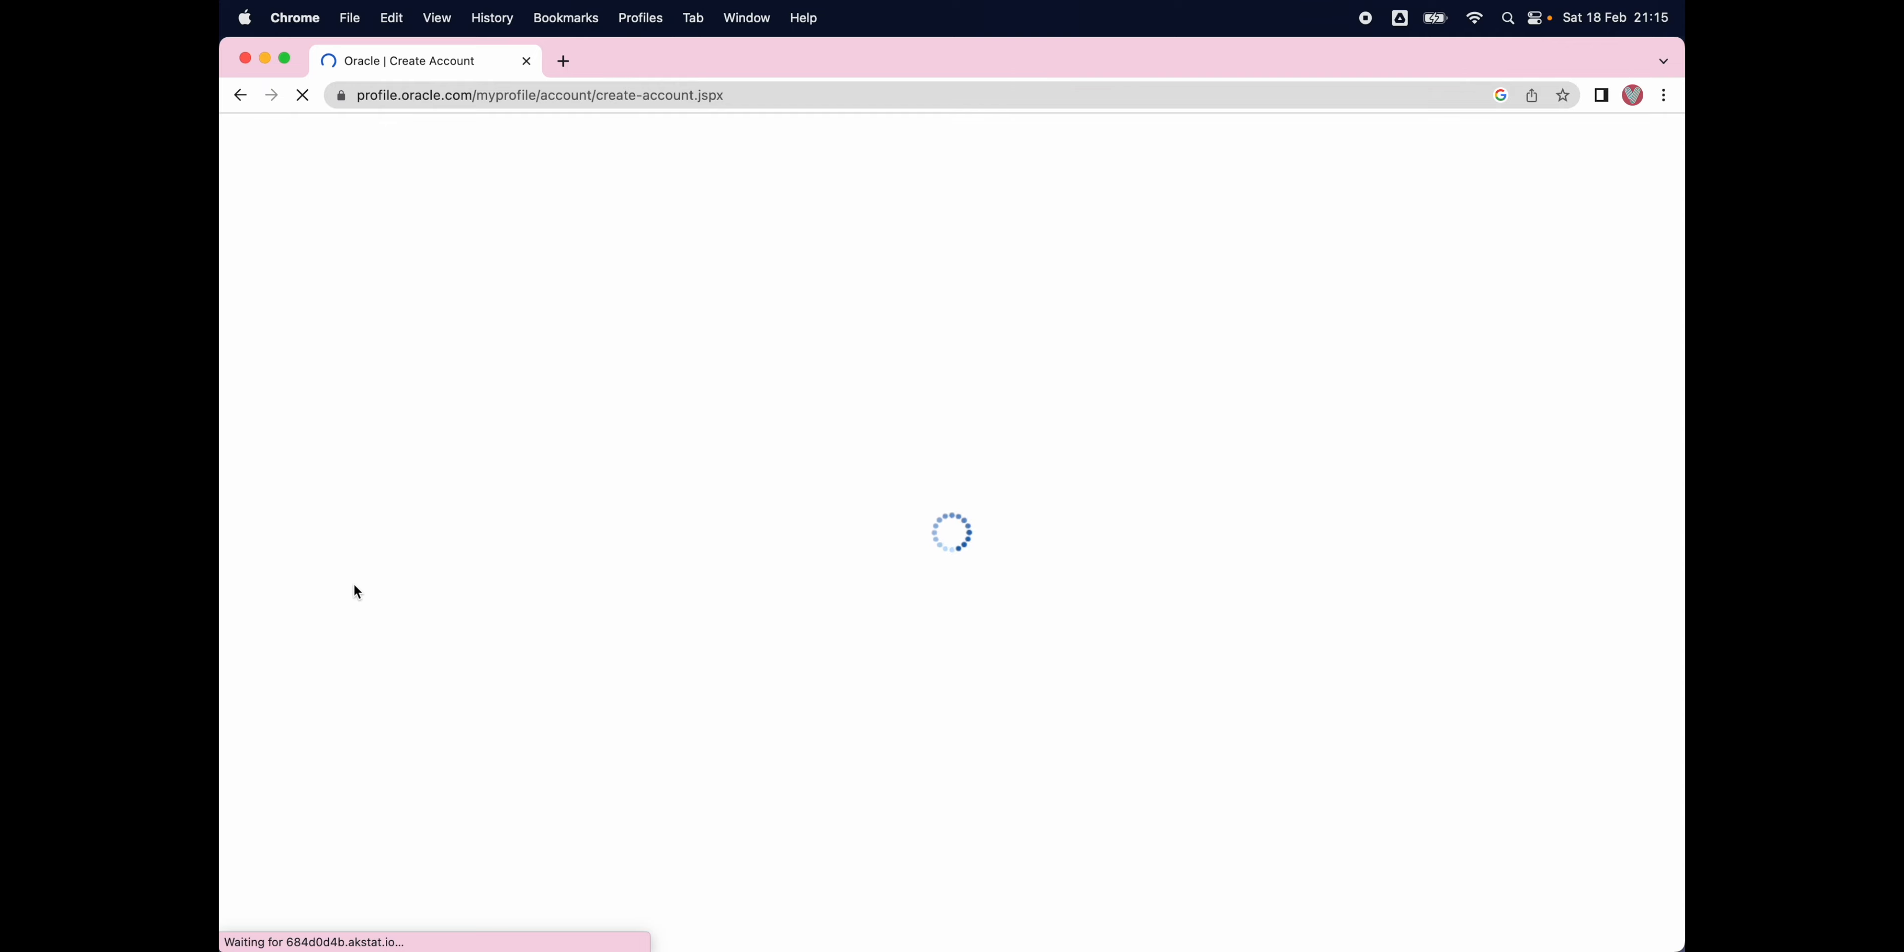
Review the required fields of the Oracle account form and go to the sign-in for existing accounts
{"action": "scroll", "coordinate": [354, 585], "scroll_direction": "down", "scroll_amount": 5}
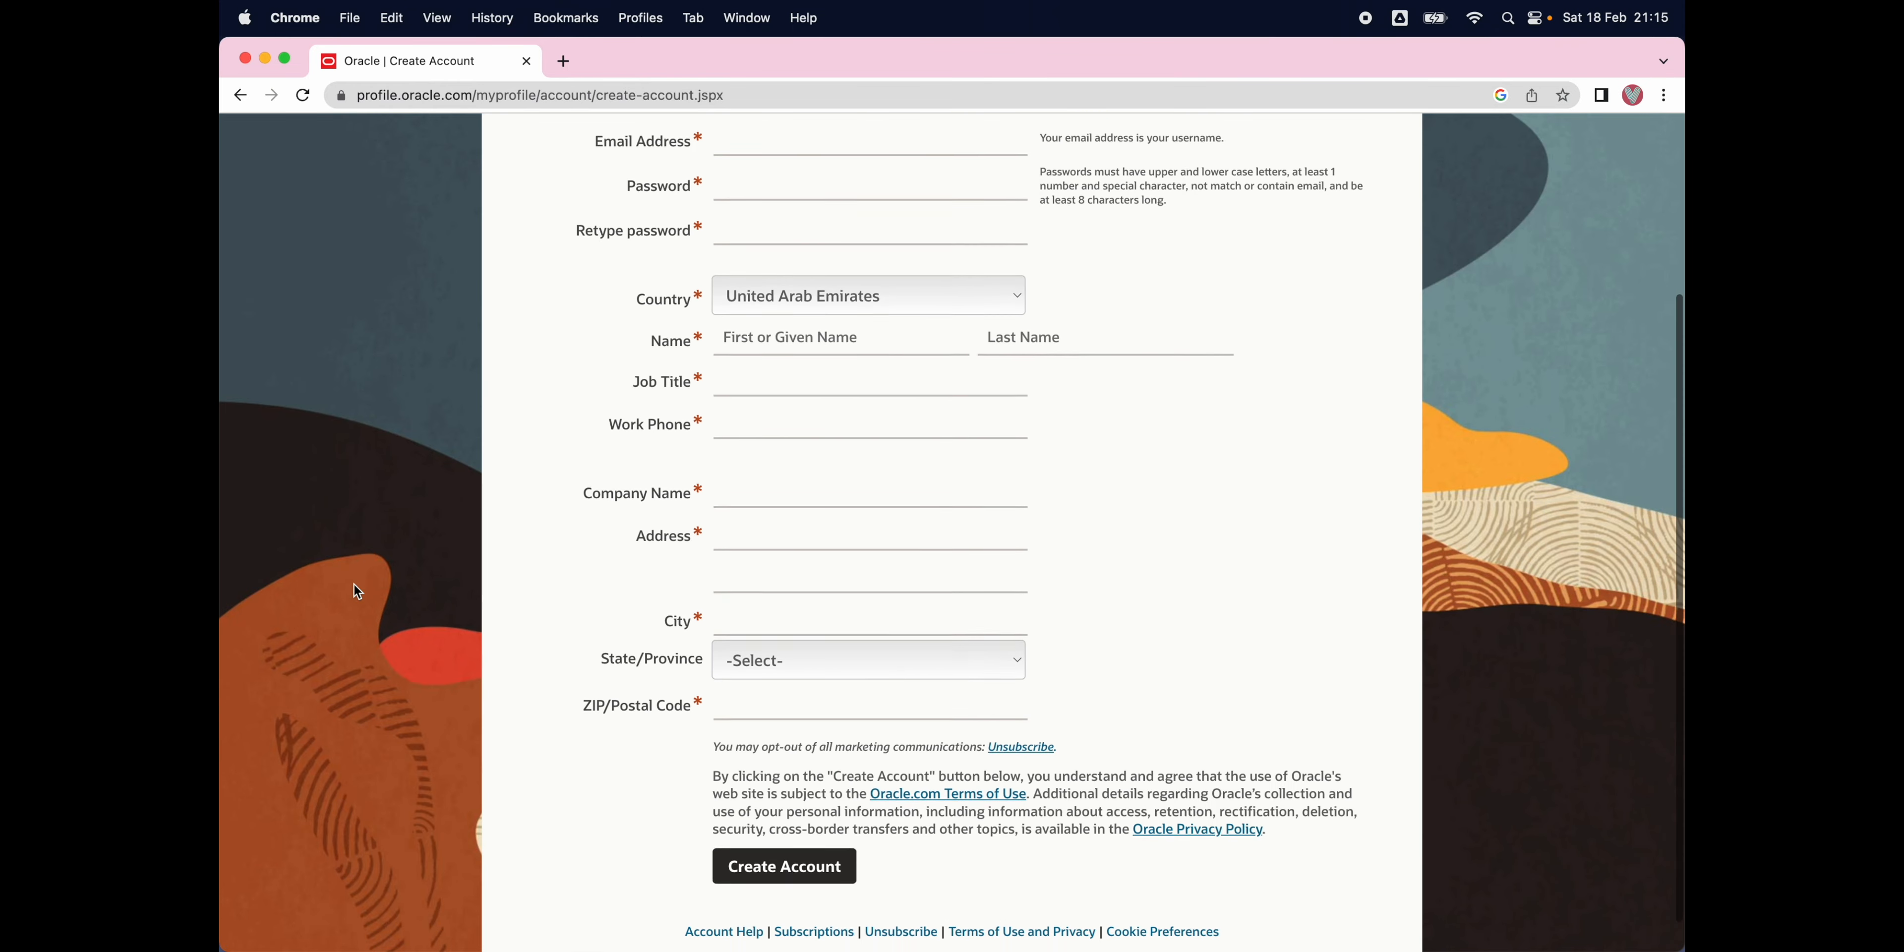
{"action": "scroll", "coordinate": [518, 472], "scroll_direction": "up", "scroll_amount": 3}
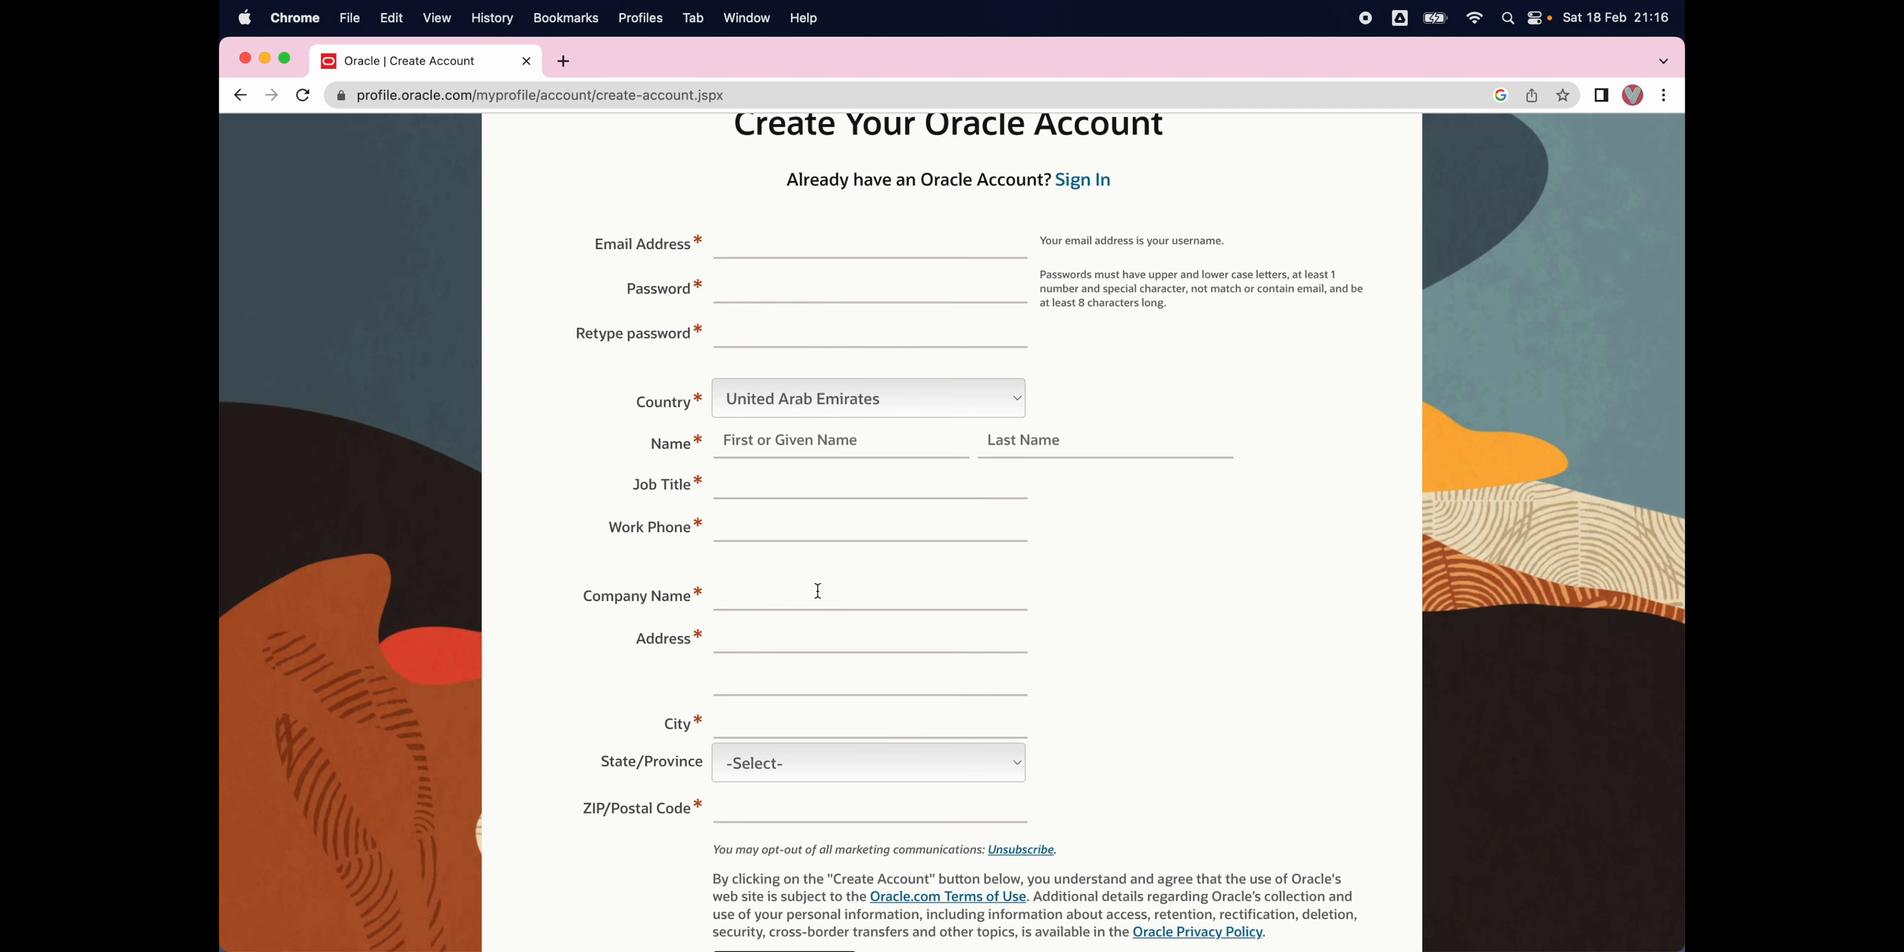
{"action": "scroll", "coordinate": [818, 590], "scroll_direction": "down", "scroll_amount": 3}
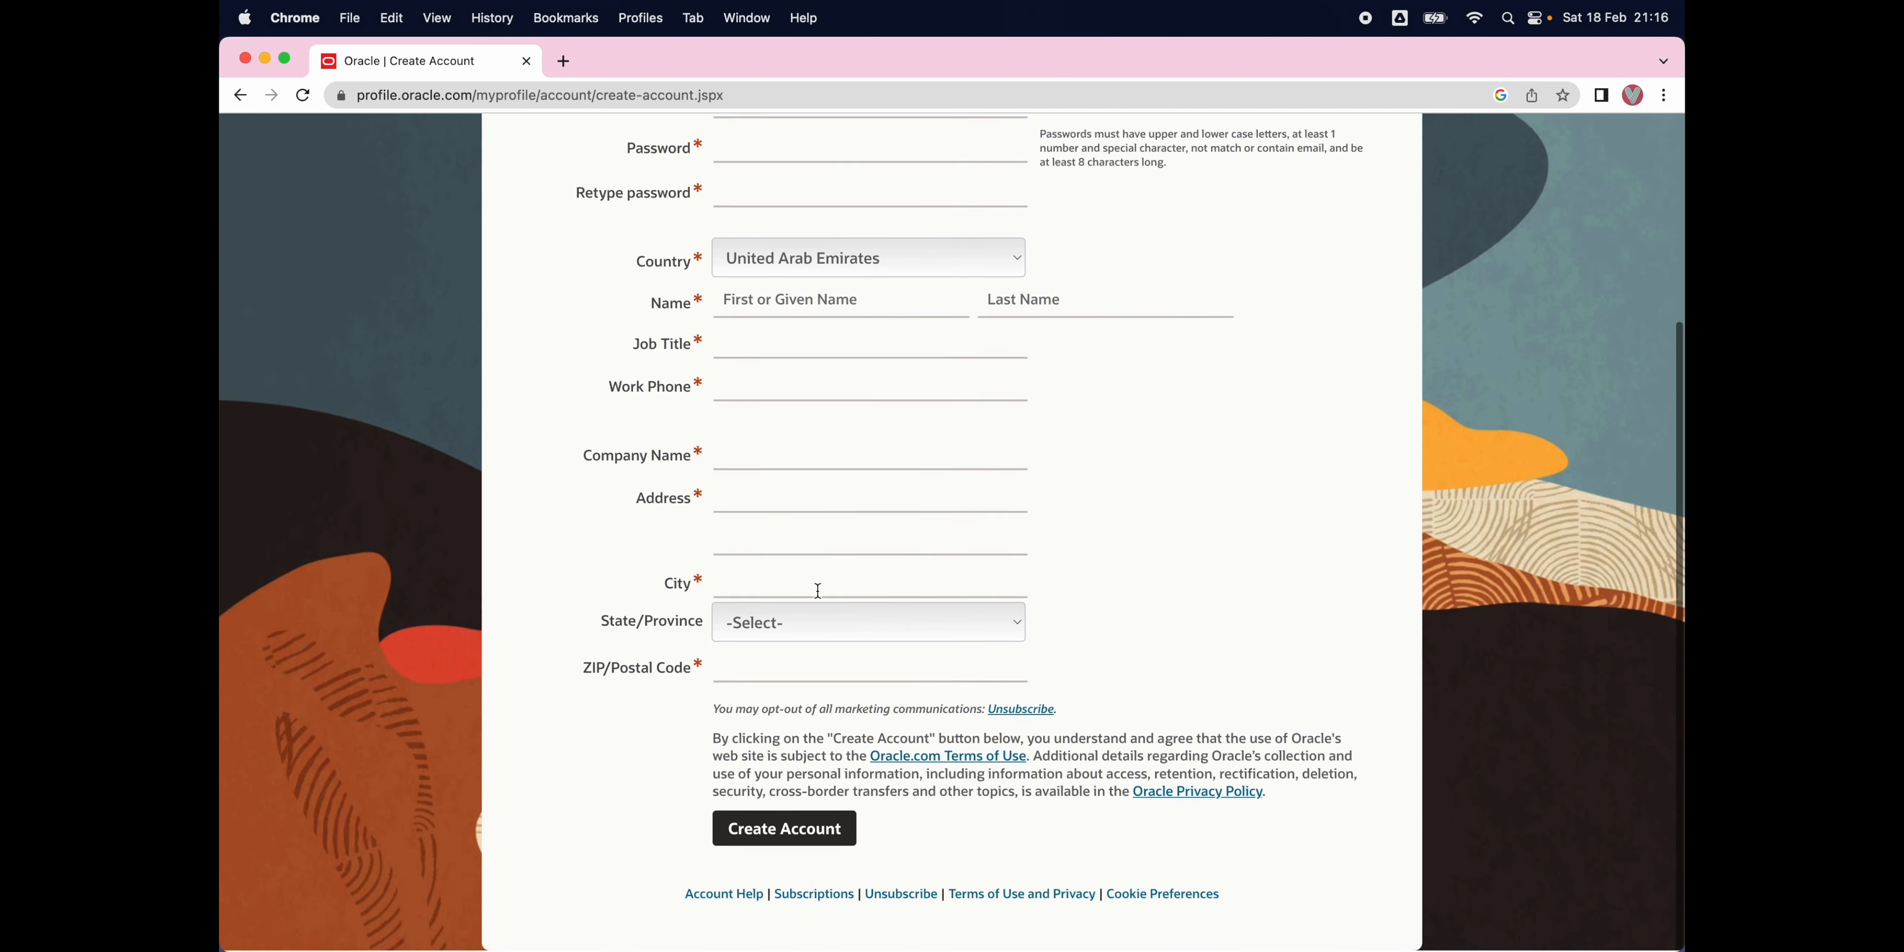
{"action": "scroll", "coordinate": [818, 590], "scroll_direction": "up", "scroll_amount": 5}
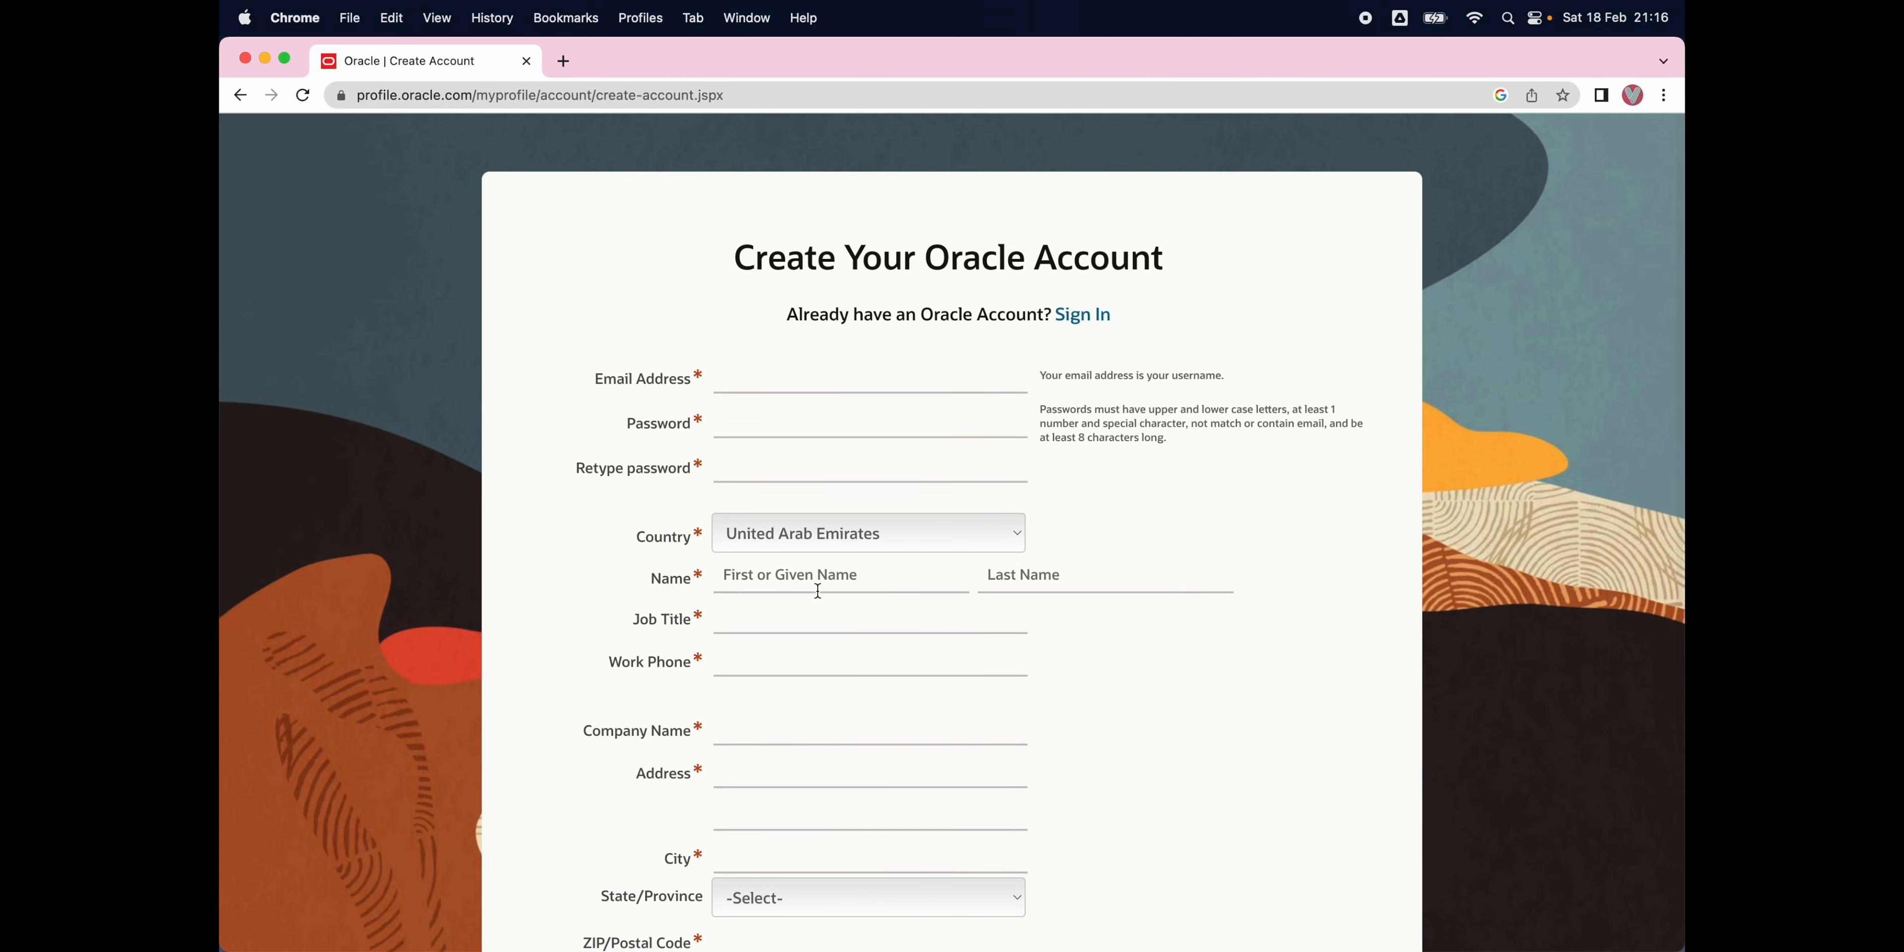
{"action": "left_click", "coordinate": [1090, 324]}
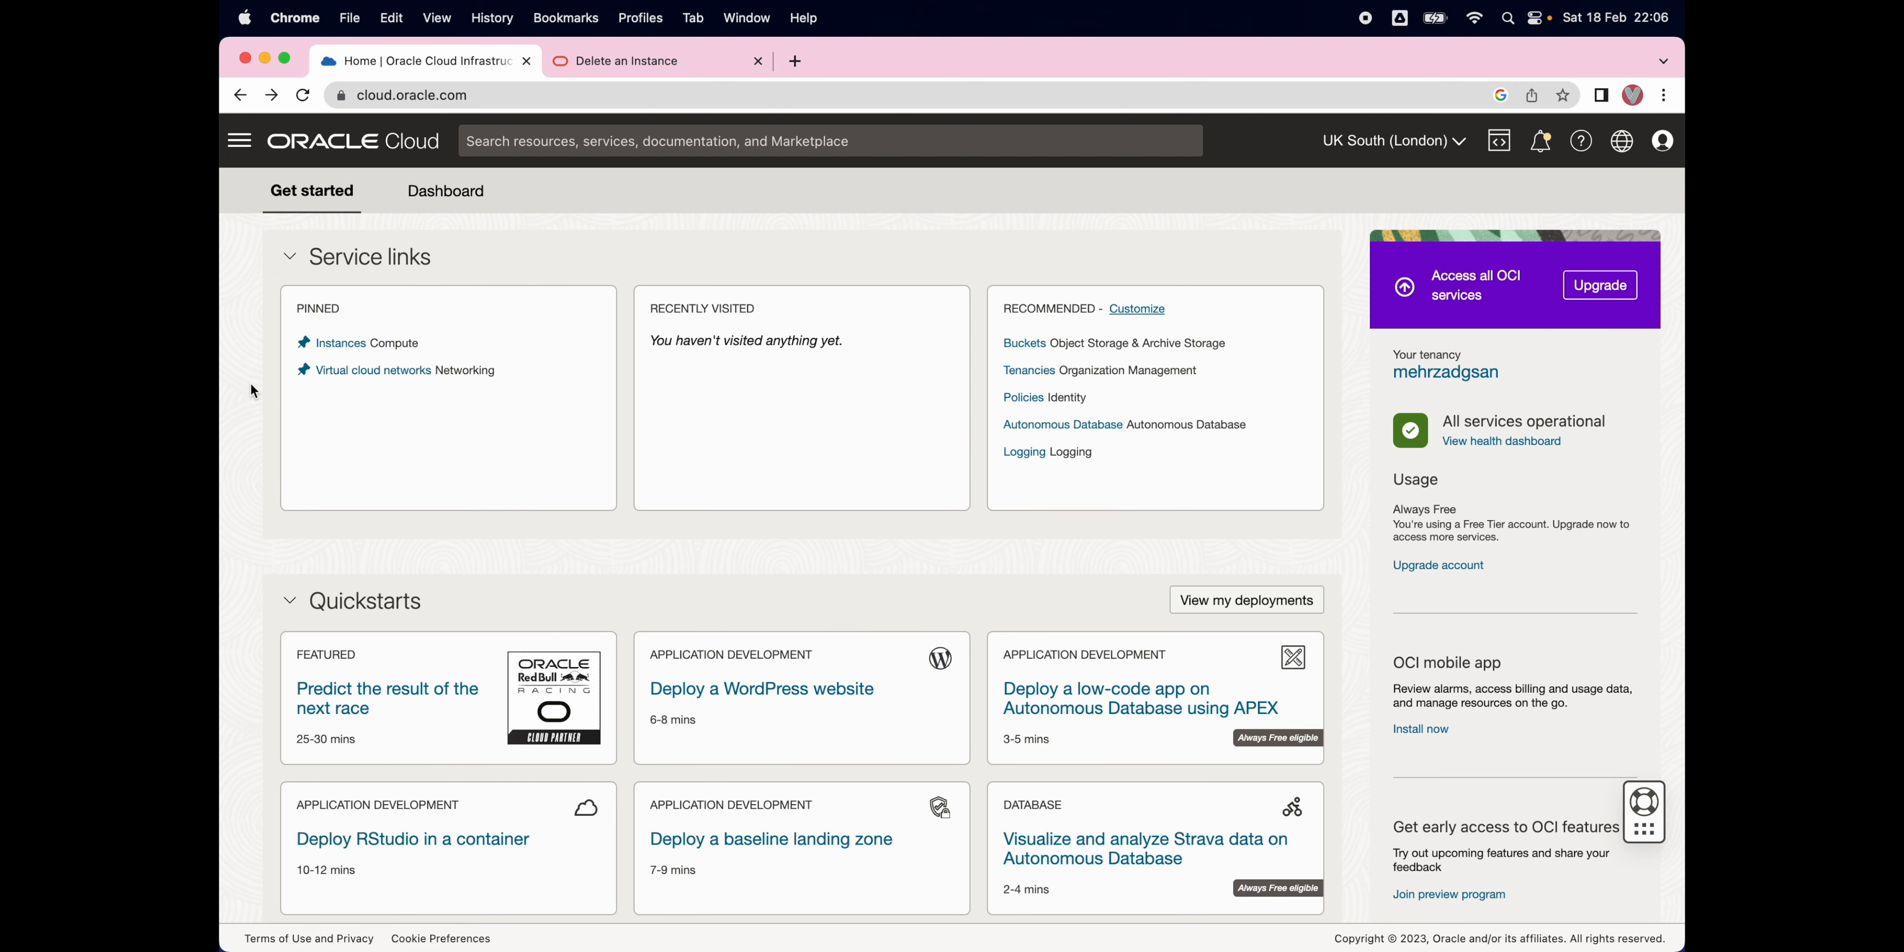
Start creating a VM instance from the launch resources on the cloud home page
{"action": "scroll", "coordinate": [252, 390], "scroll_direction": "down", "scroll_amount": 5}
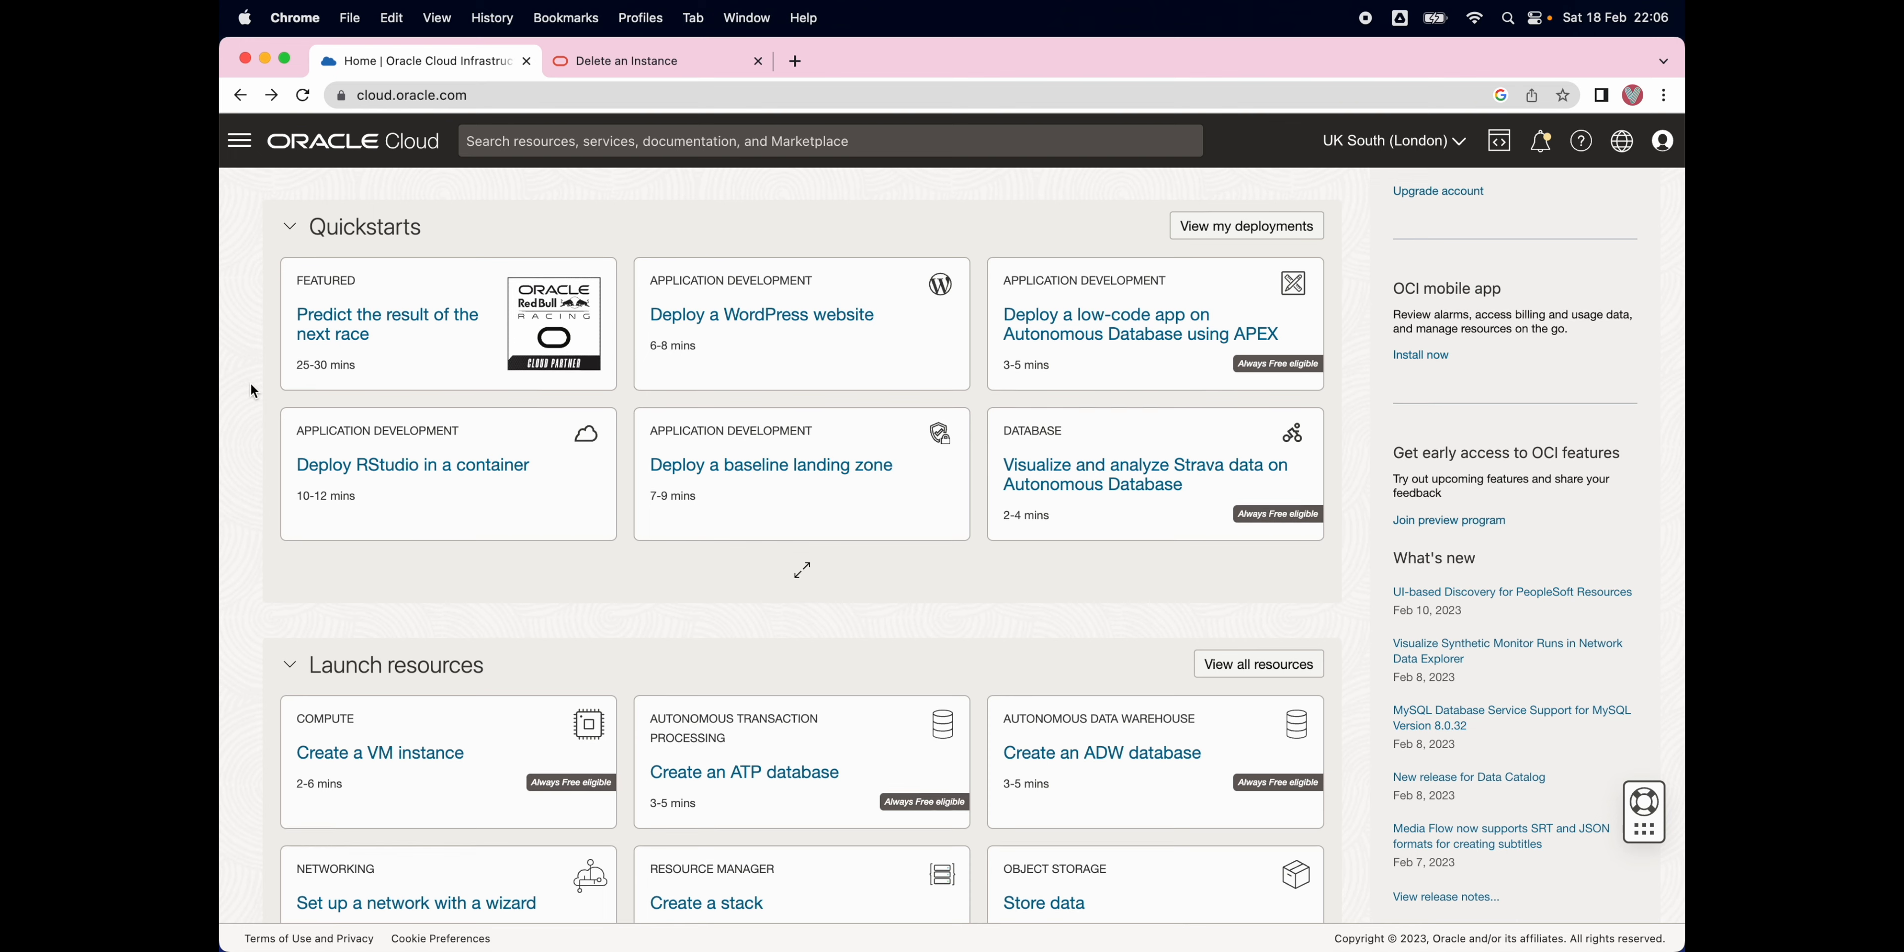
{"action": "scroll", "coordinate": [252, 389], "scroll_direction": "down", "scroll_amount": 5}
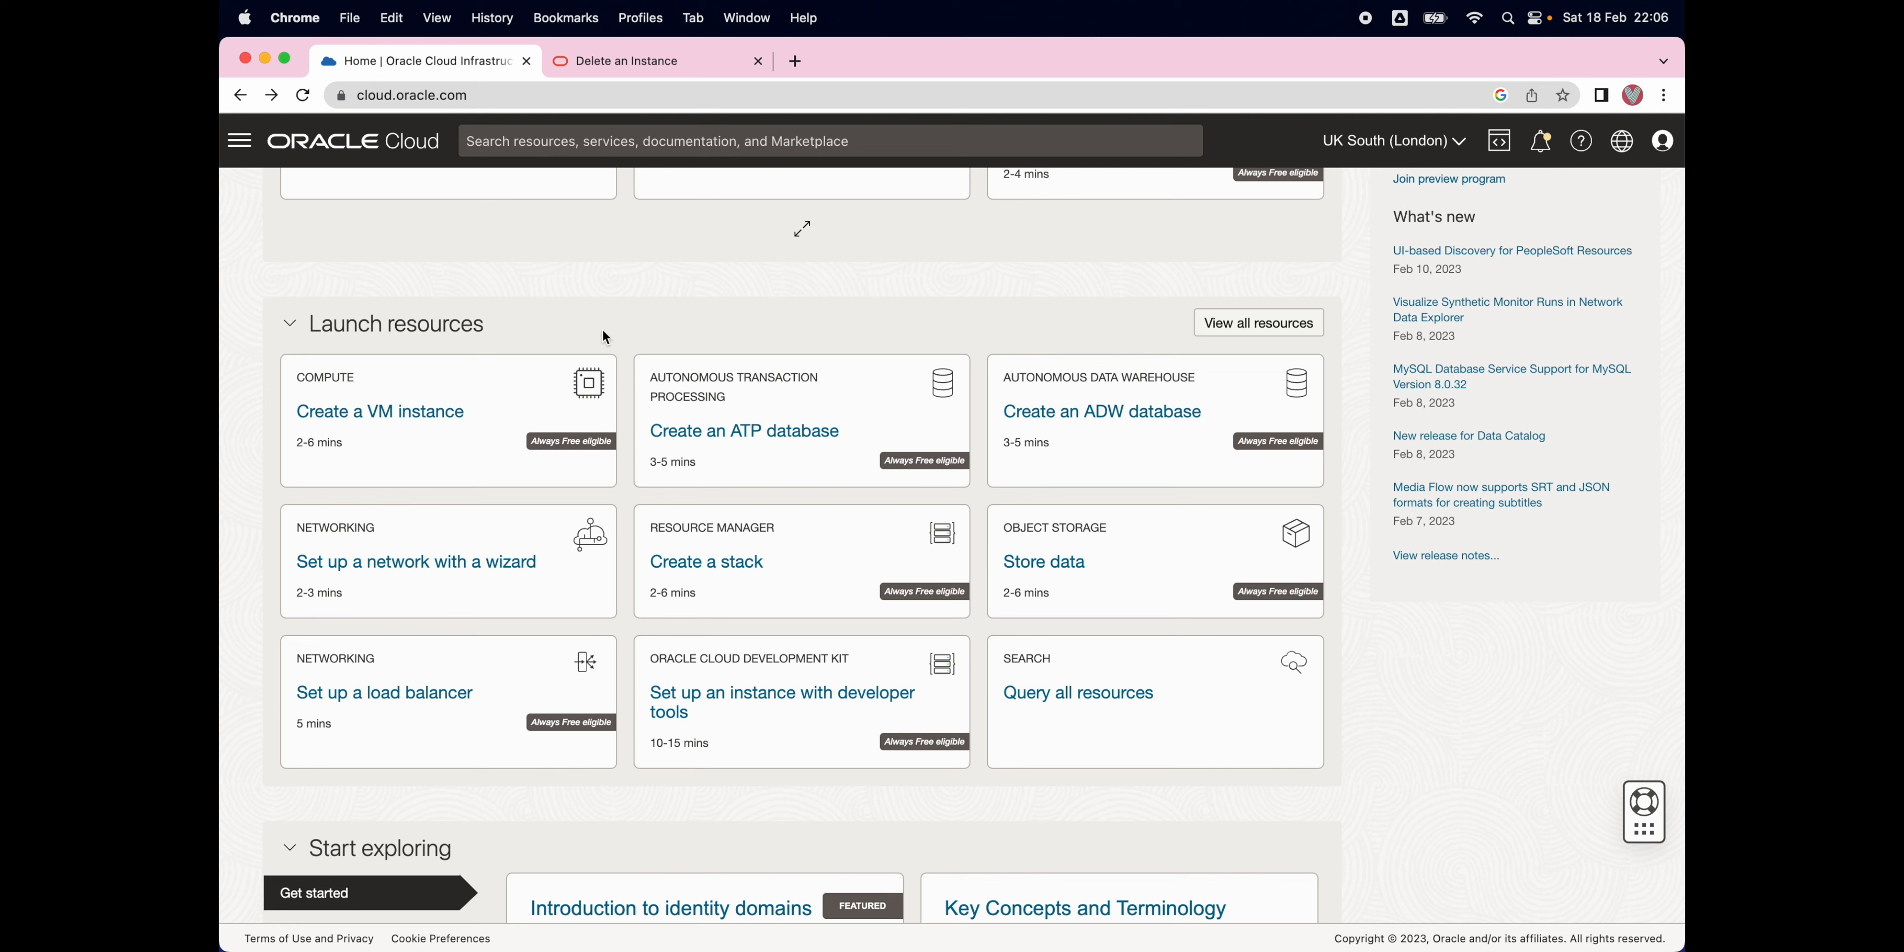
{"action": "left_click", "coordinate": [422, 413]}
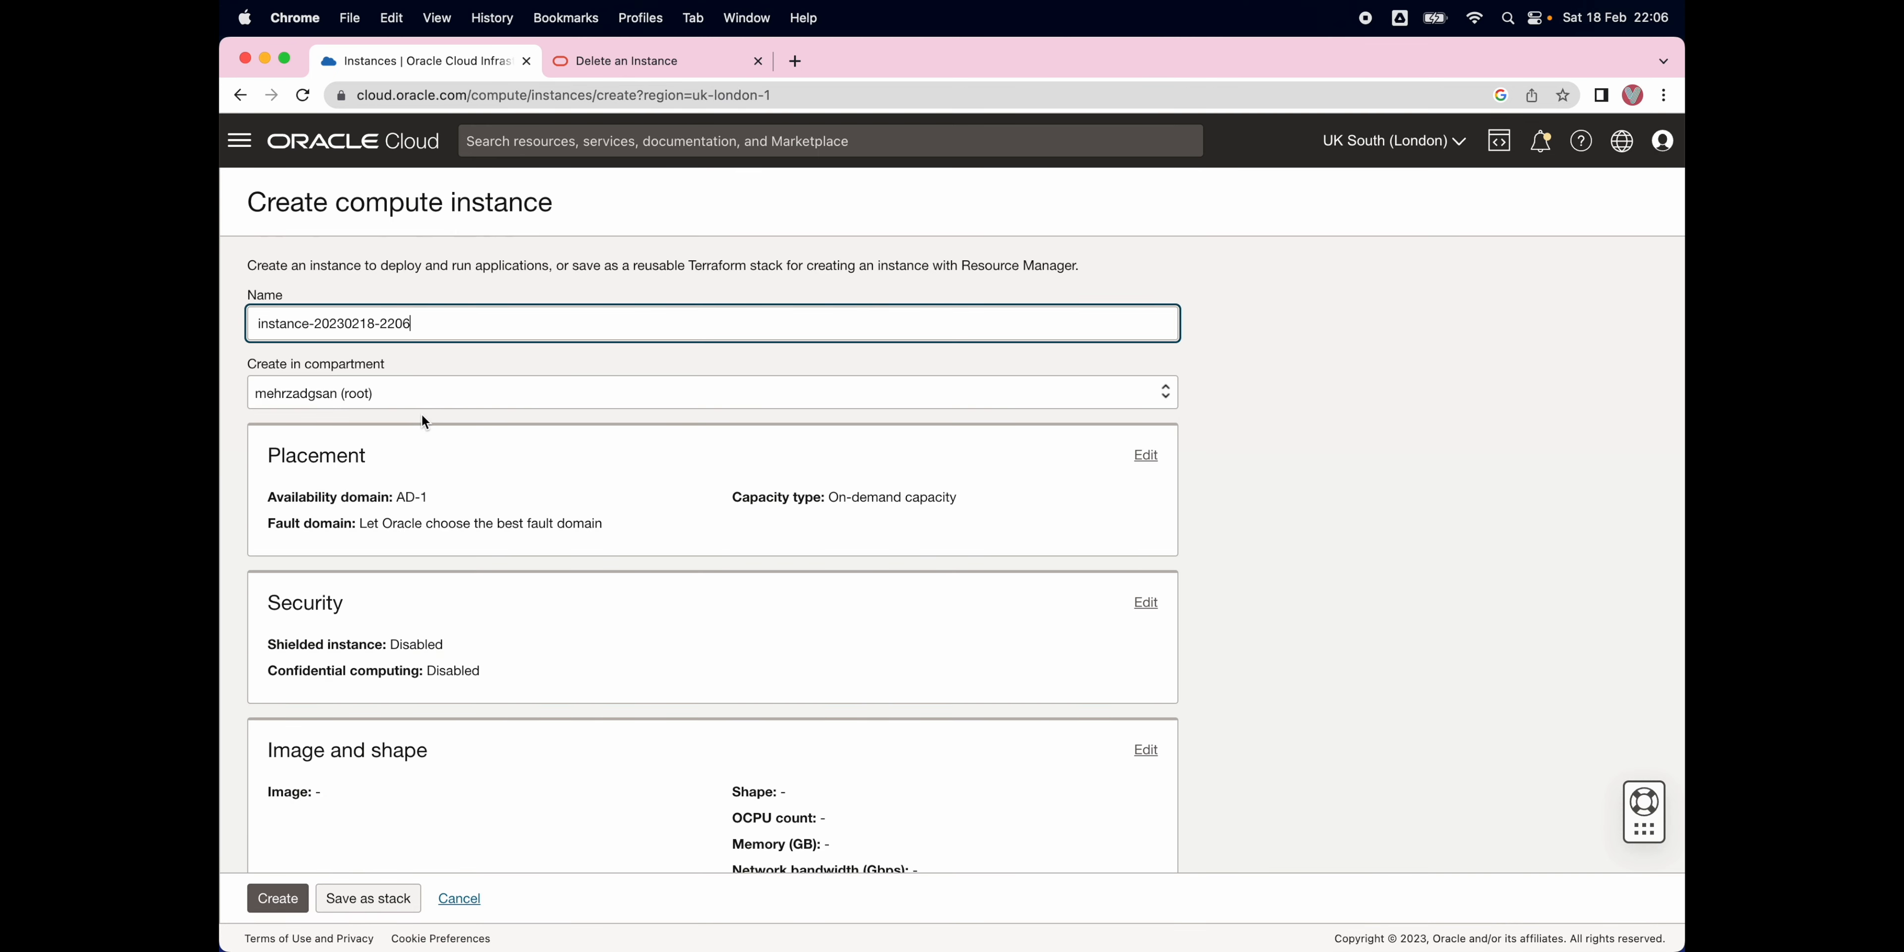
Name the new compute instance "Ubuntu 22.04"
{"action": "triple_click", "coordinate": [342, 323]}
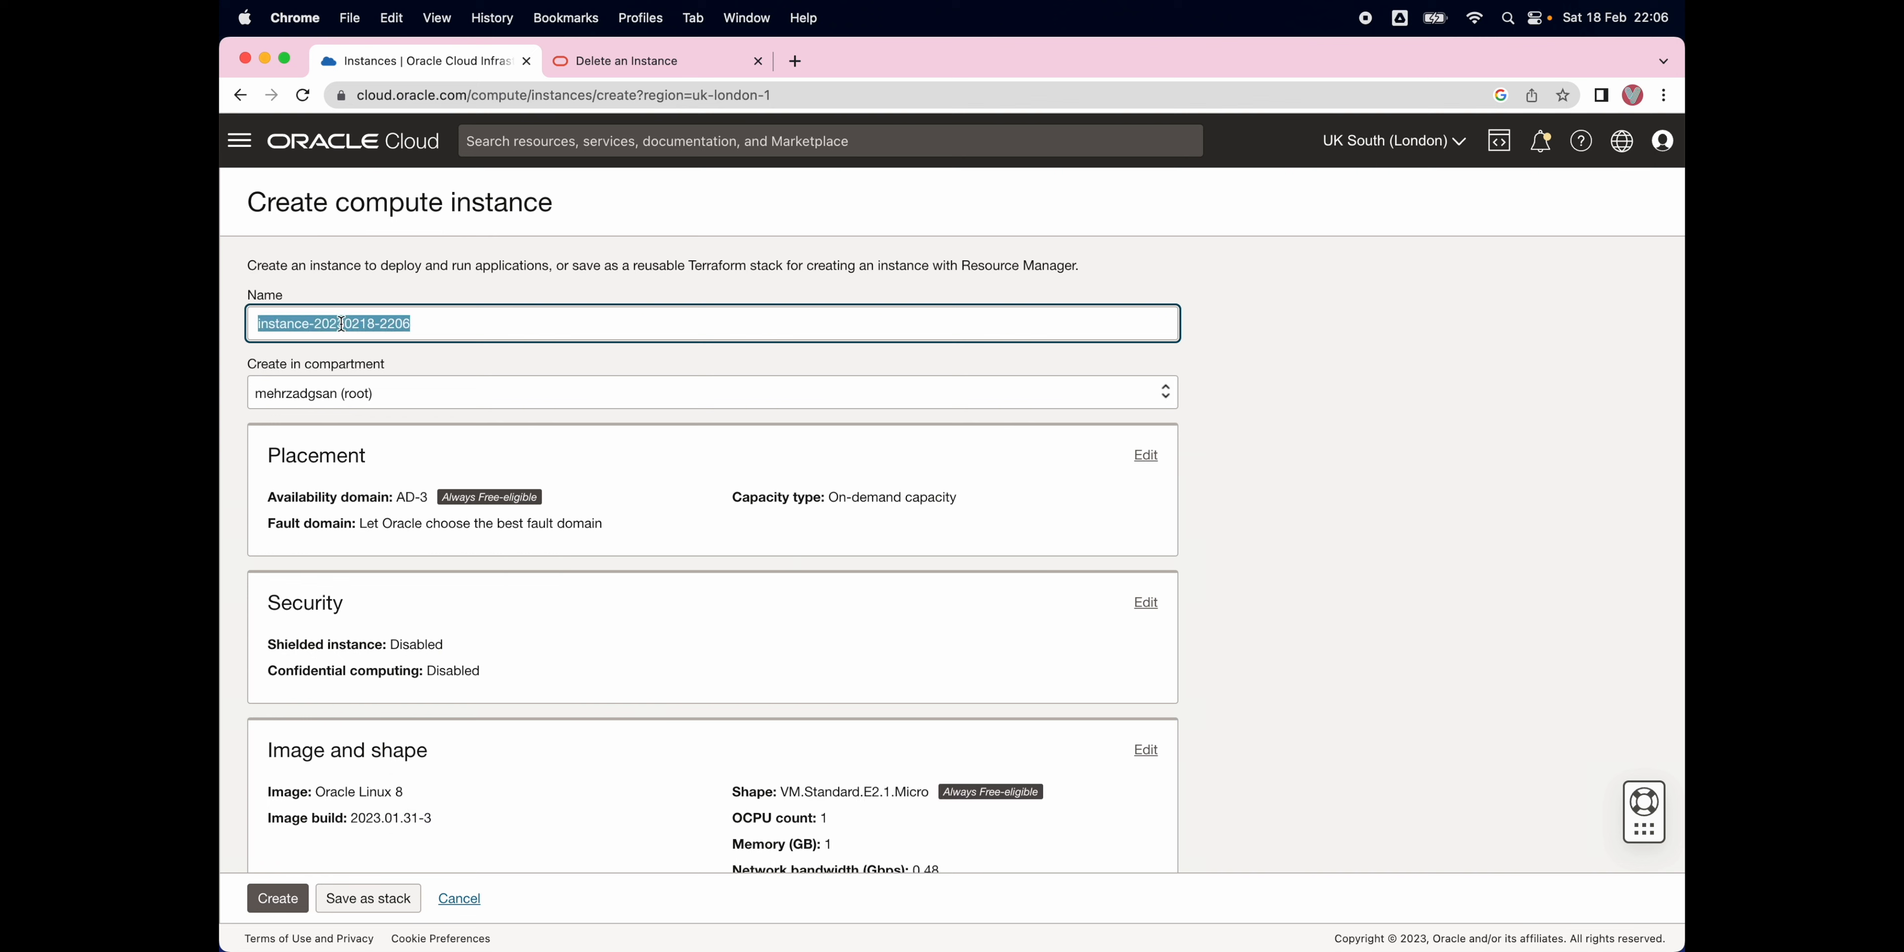
{"action": "type", "text": "U"}
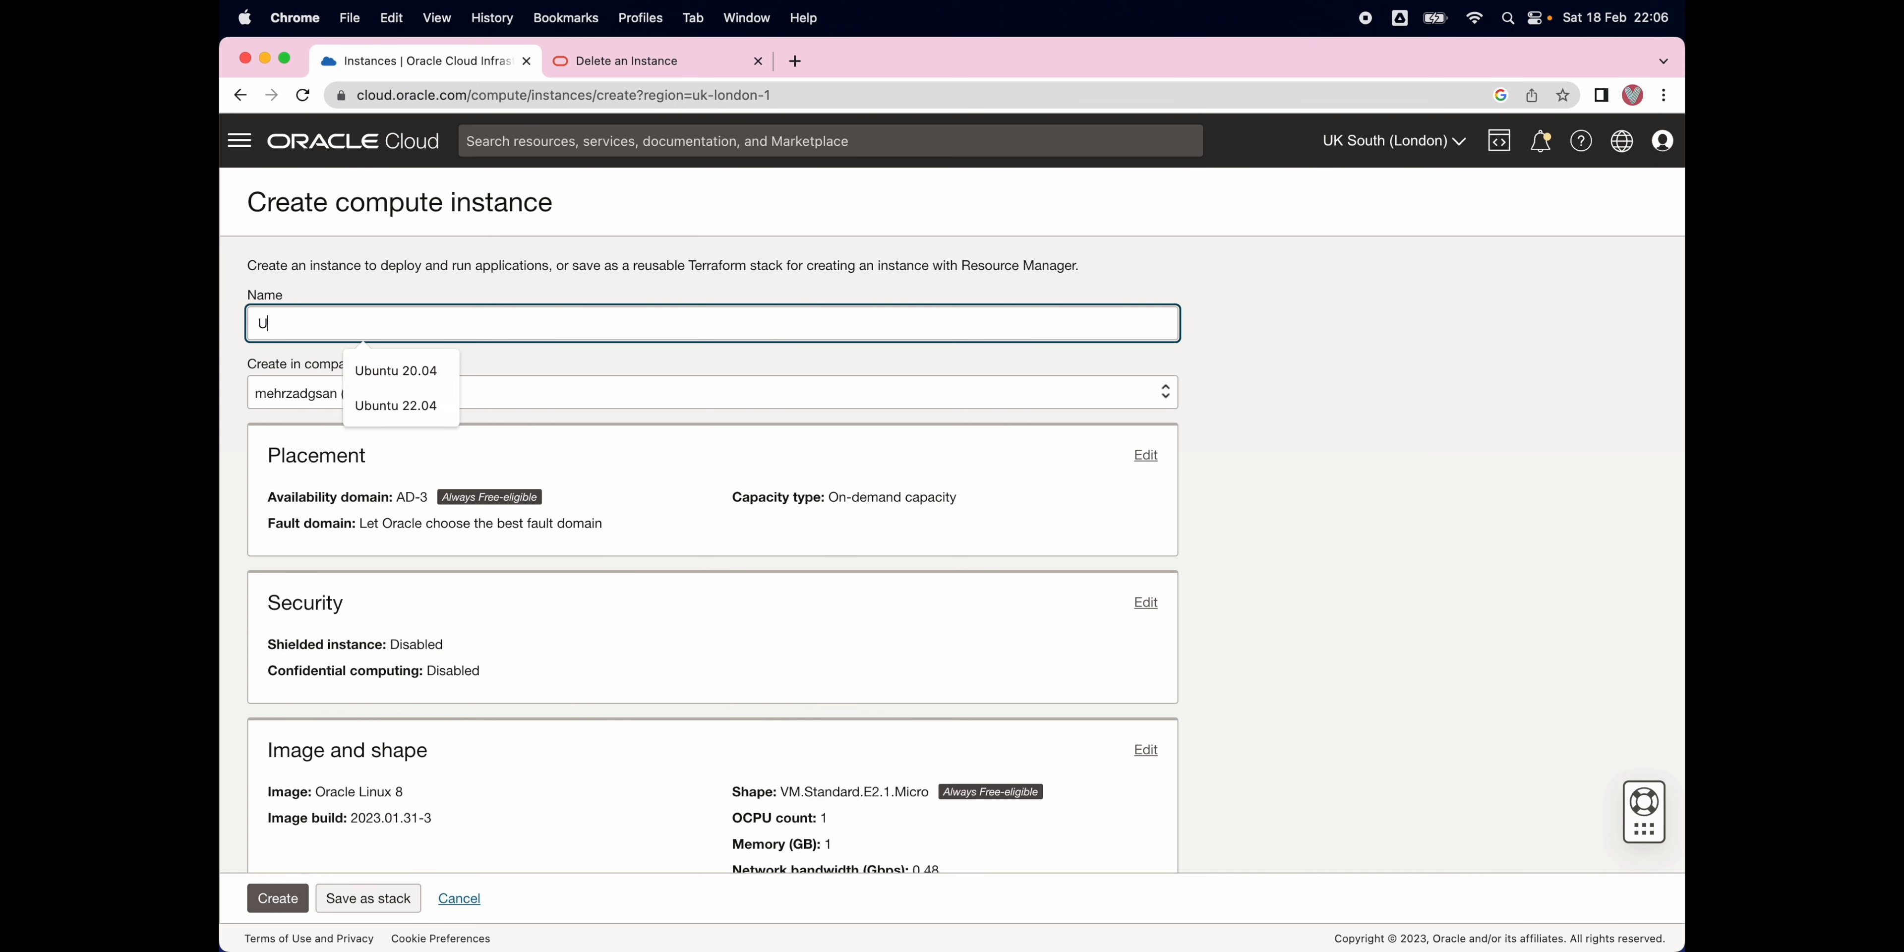
{"action": "type", "text": "buntu 22"}
{"action": "key", "text": "Down"}
{"action": "key", "text": "Return"}
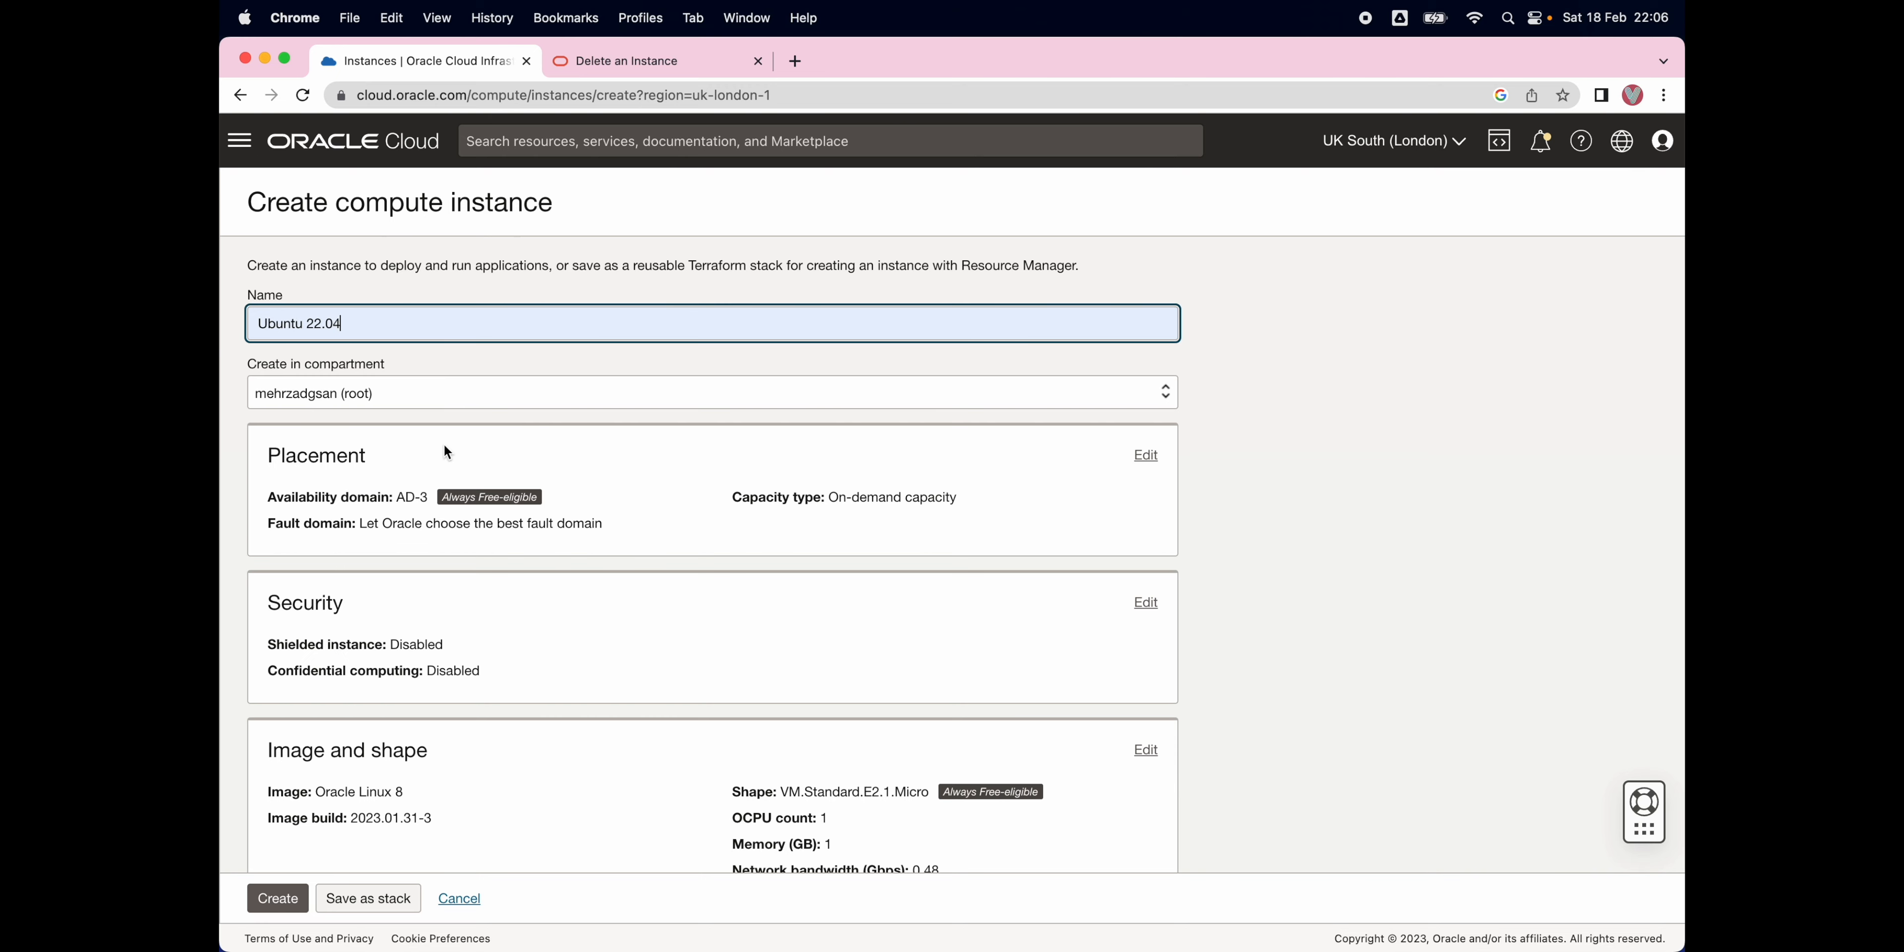
Expand the instance's image and shape settings and open the selection of operating system images
{"action": "scroll", "coordinate": [446, 447], "scroll_direction": "down", "scroll_amount": 5}
{"action": "scroll", "coordinate": [446, 451], "scroll_direction": "down", "scroll_amount": 3}
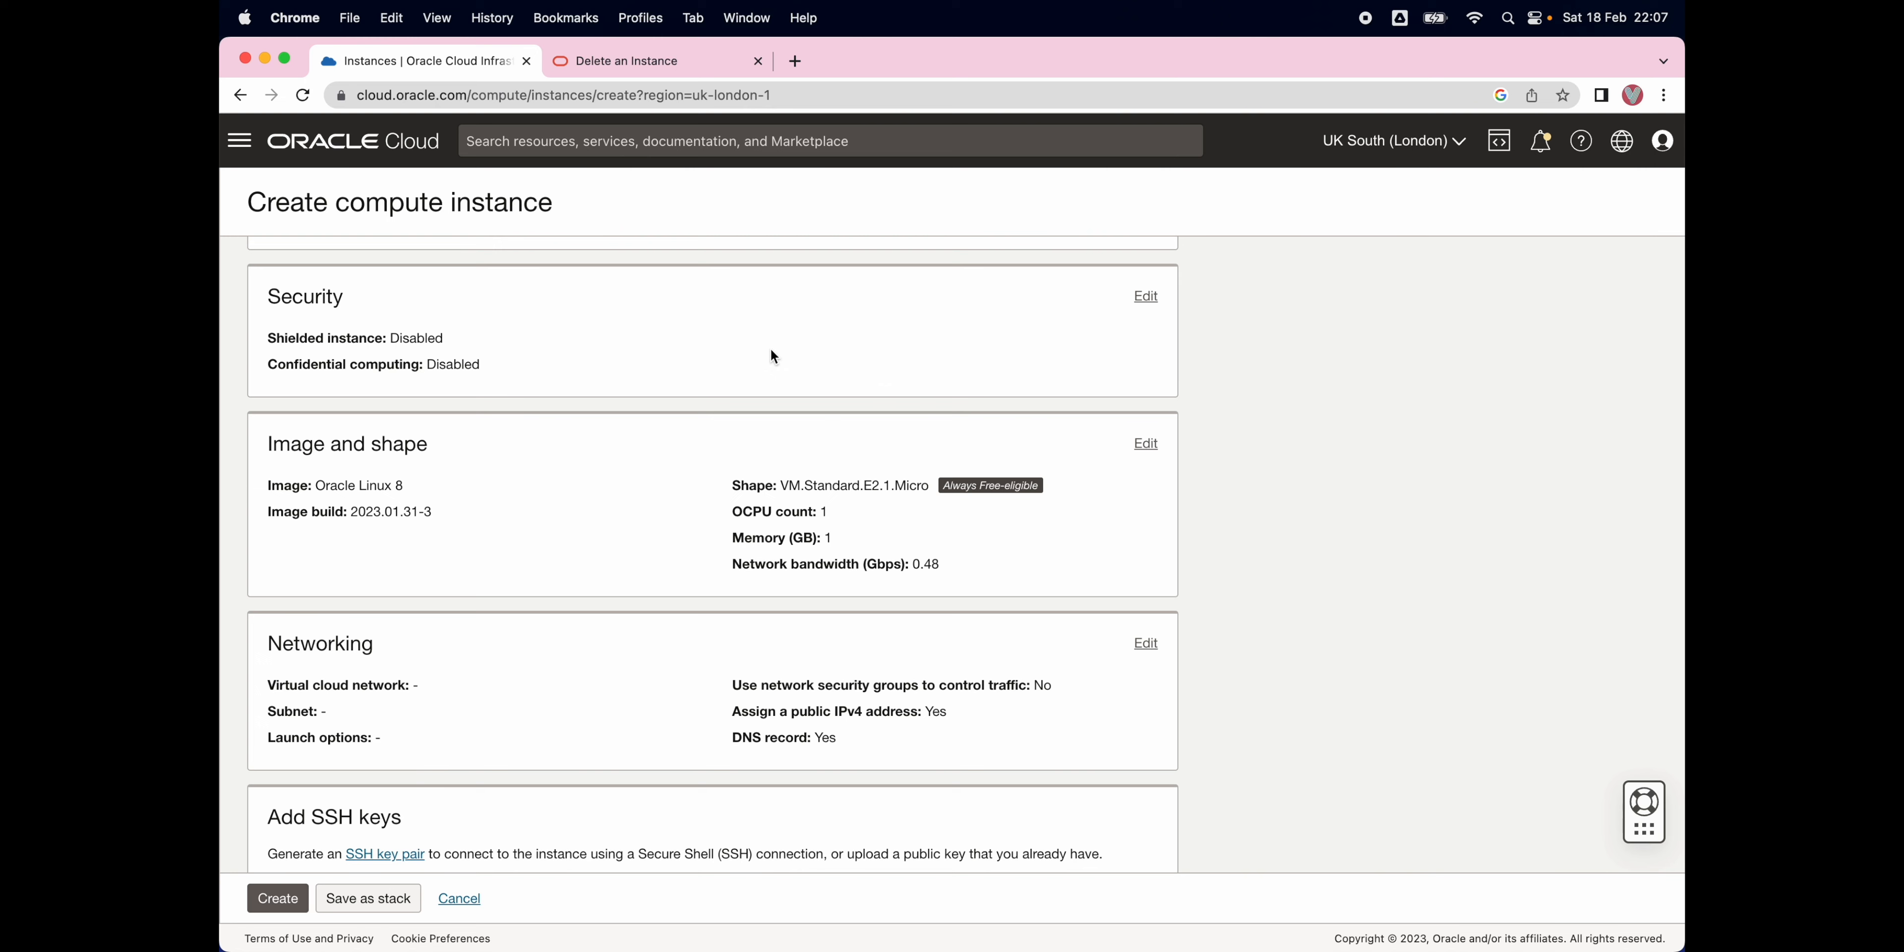
{"action": "scroll", "coordinate": [772, 355], "scroll_direction": "down", "scroll_amount": 3}
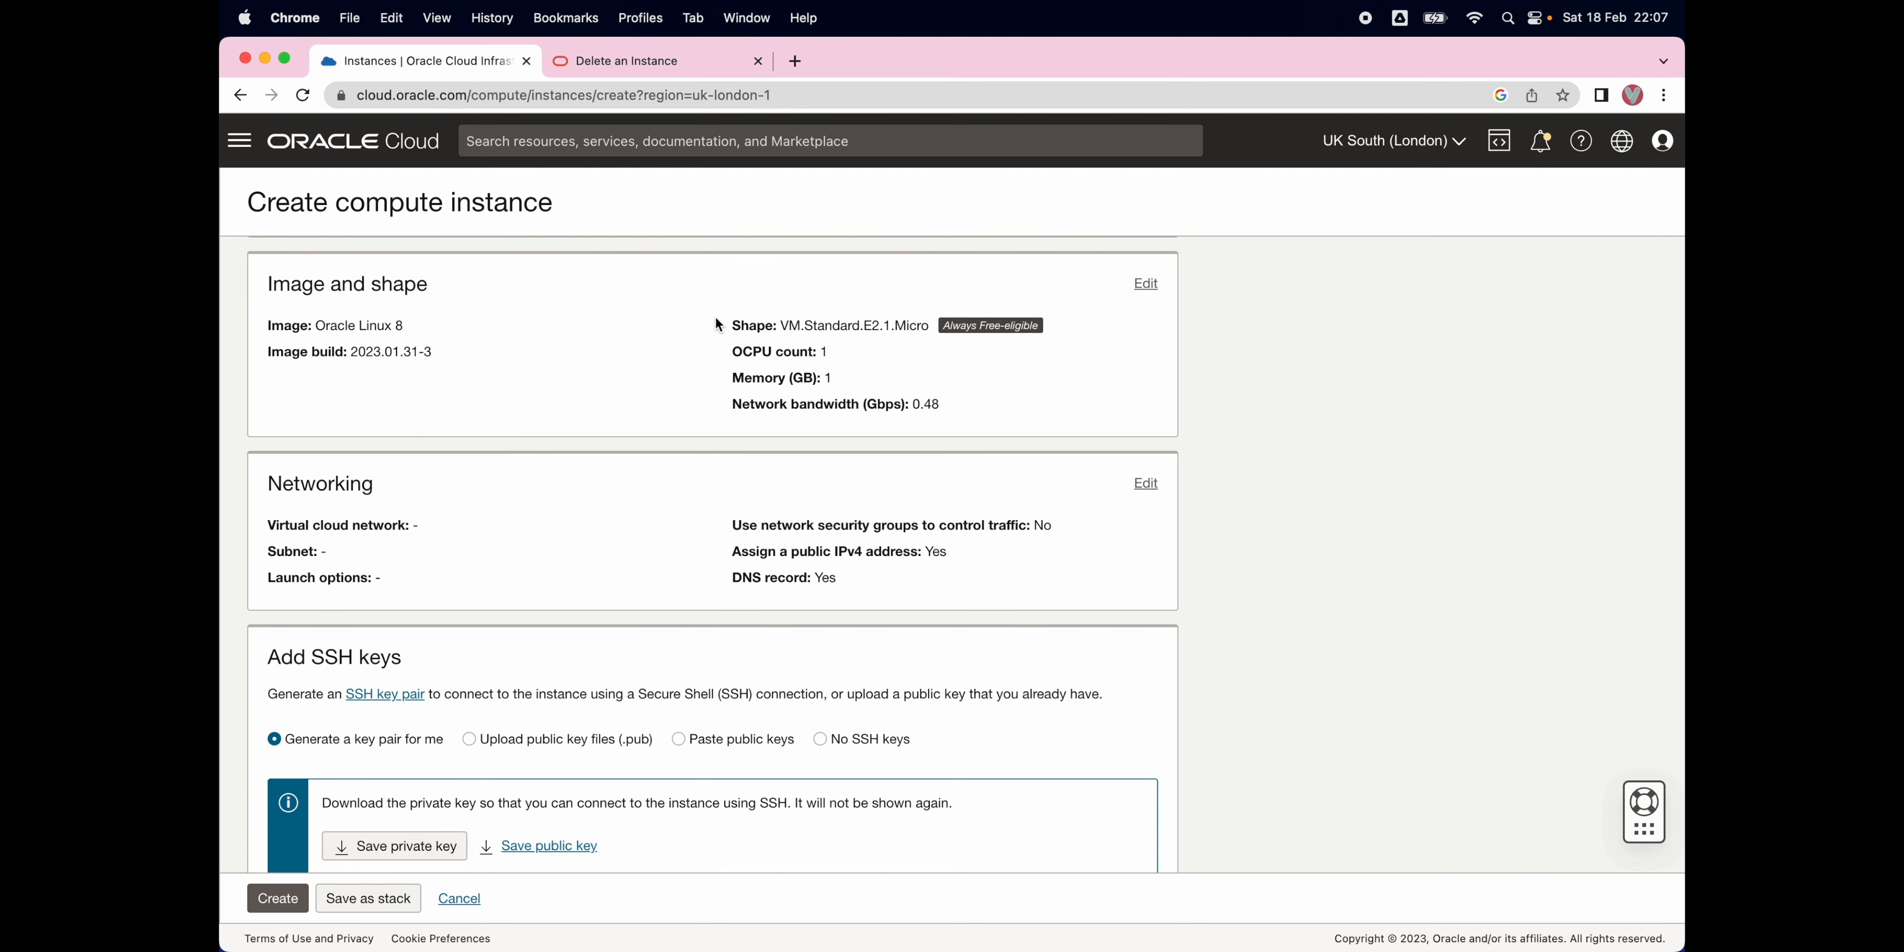
{"action": "left_click", "coordinate": [1148, 284]}
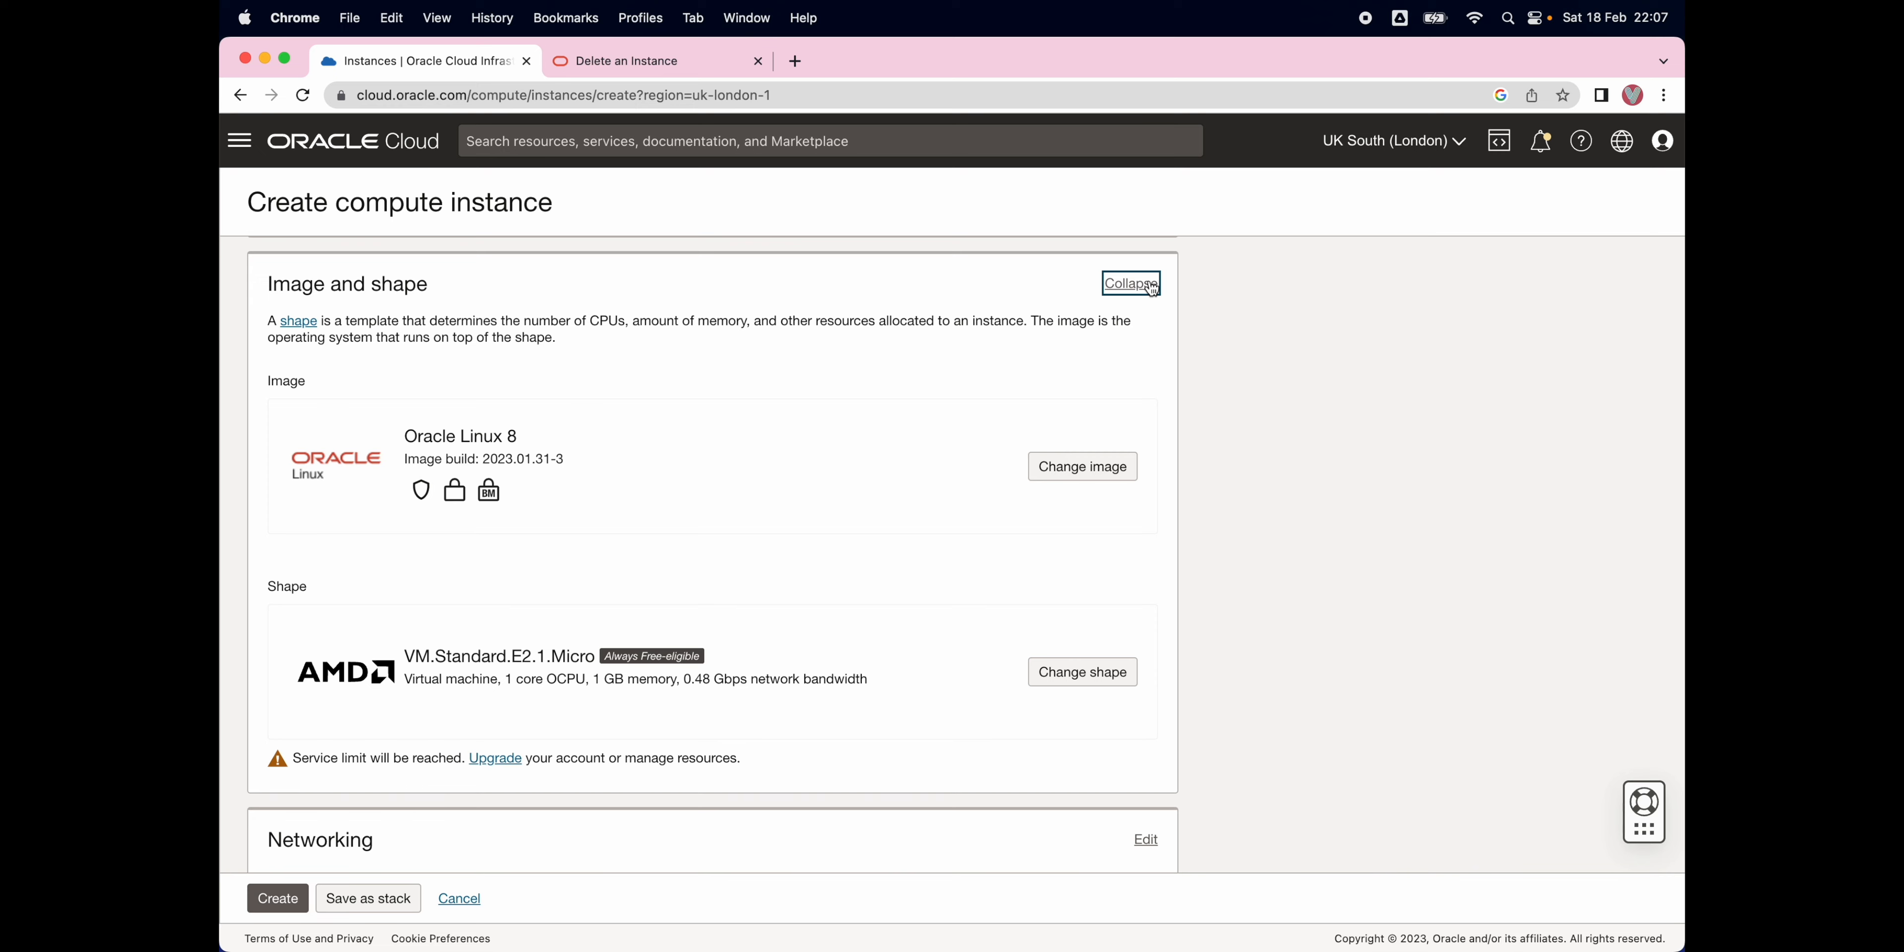
{"action": "left_click", "coordinate": [1068, 464]}
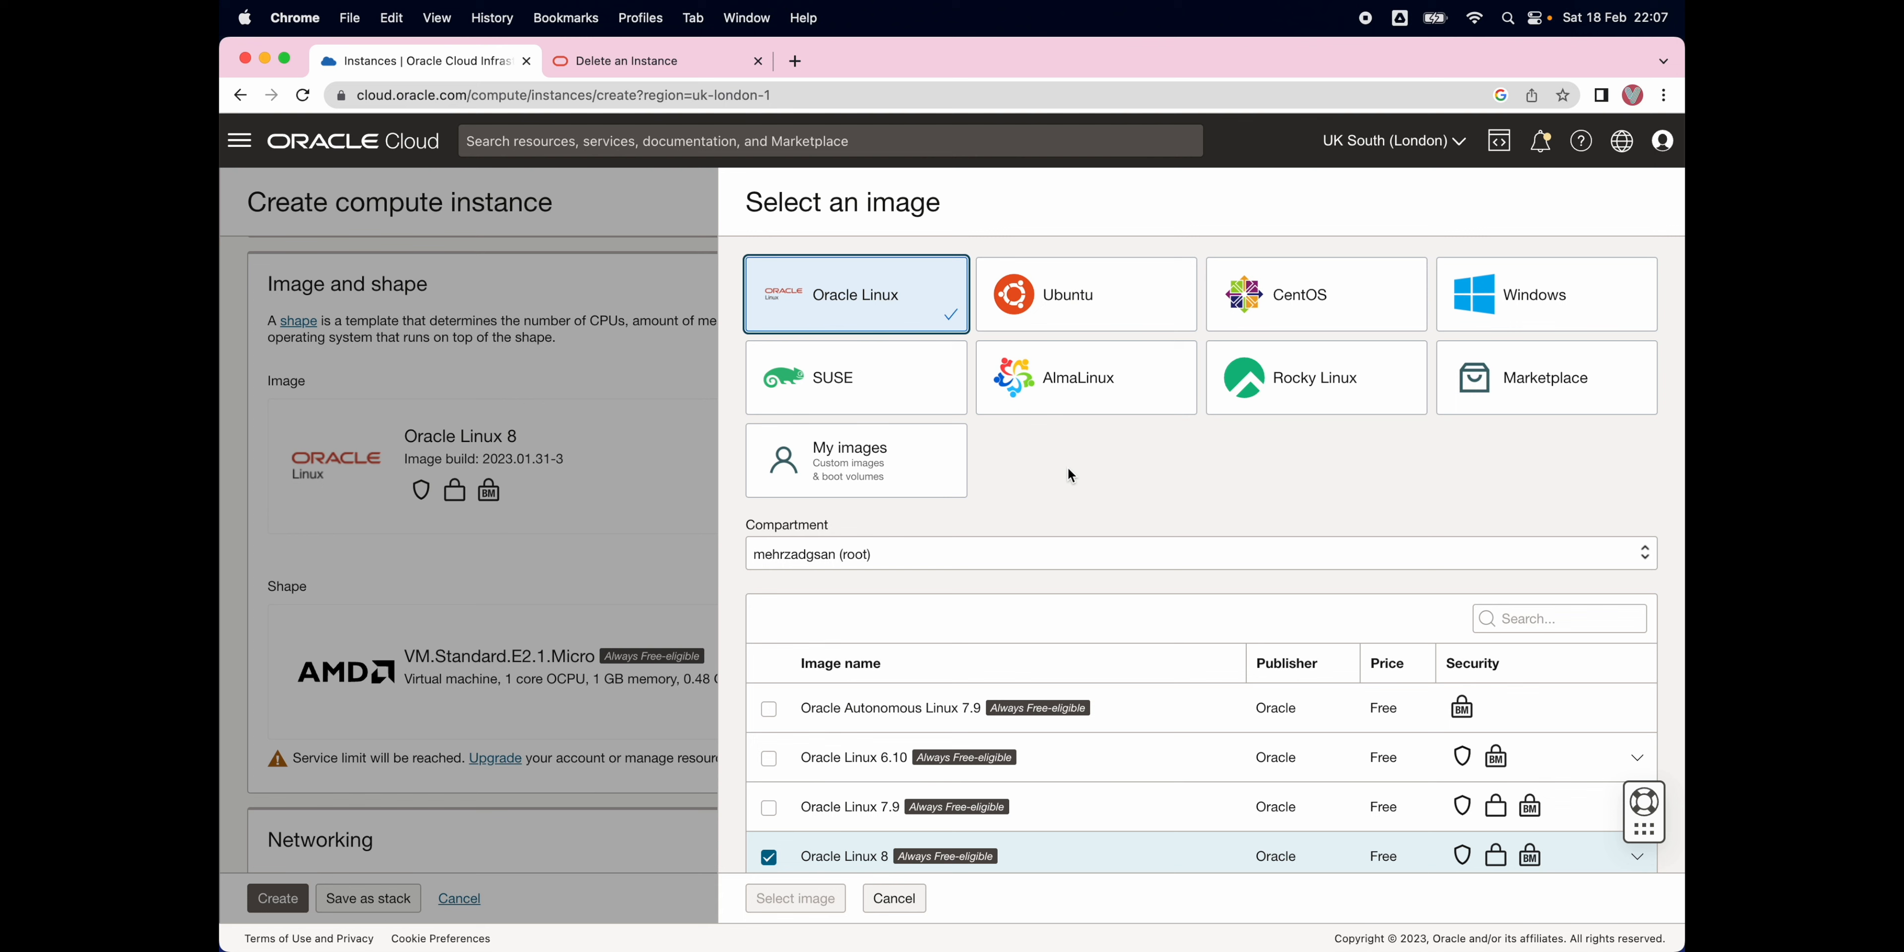
Compare the available Ubuntu, Windows and CentOS images, including their prices and free-tier eligibility
{"action": "left_click", "coordinate": [1086, 313]}
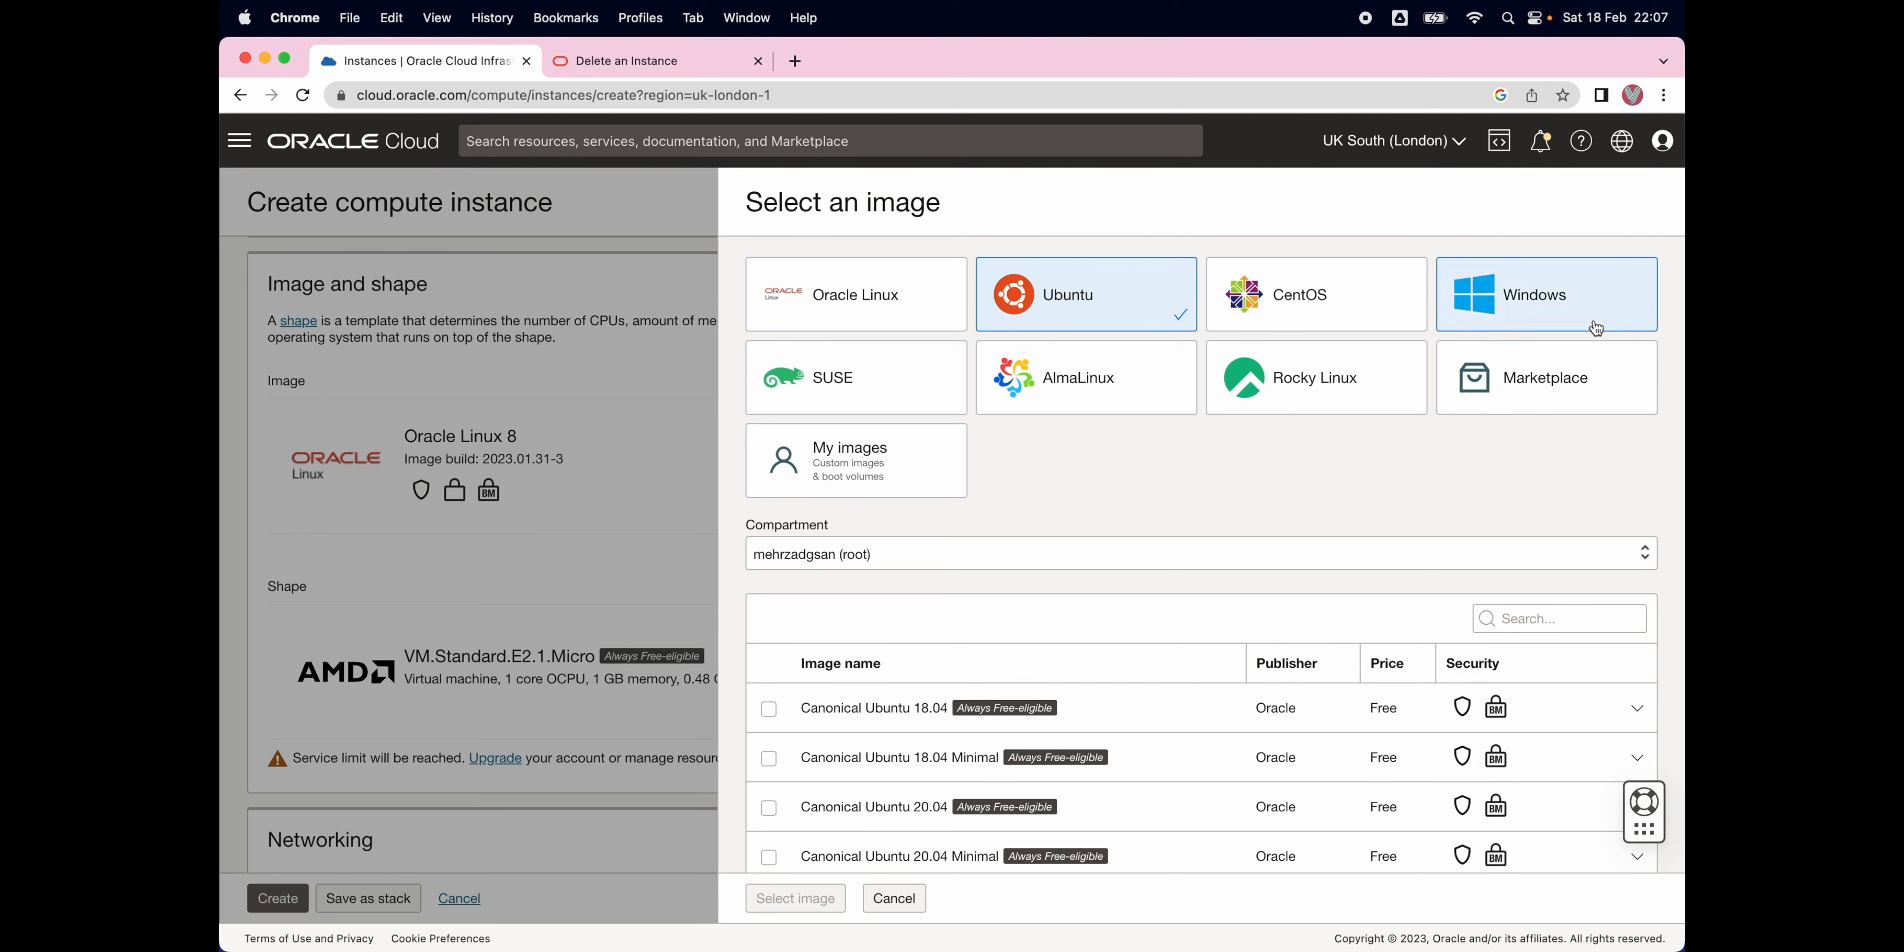
{"action": "left_click", "coordinate": [1518, 313]}
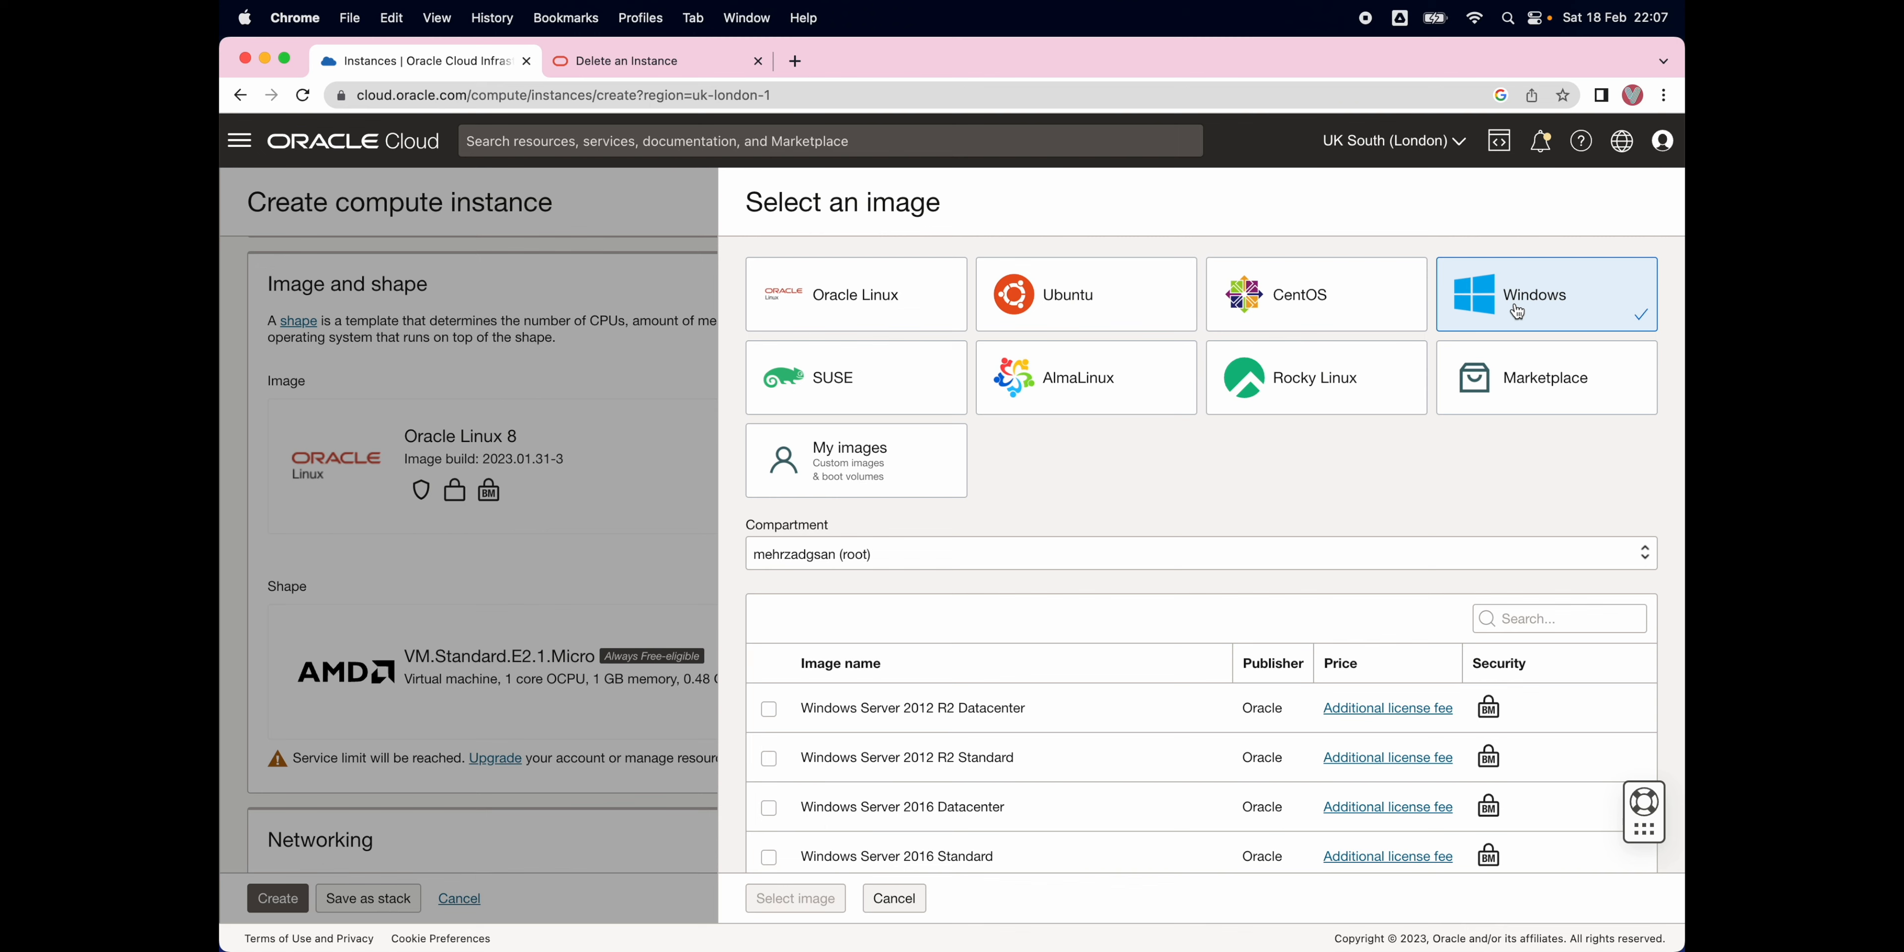
{"action": "scroll", "coordinate": [1092, 731], "scroll_direction": "down", "scroll_amount": 3}
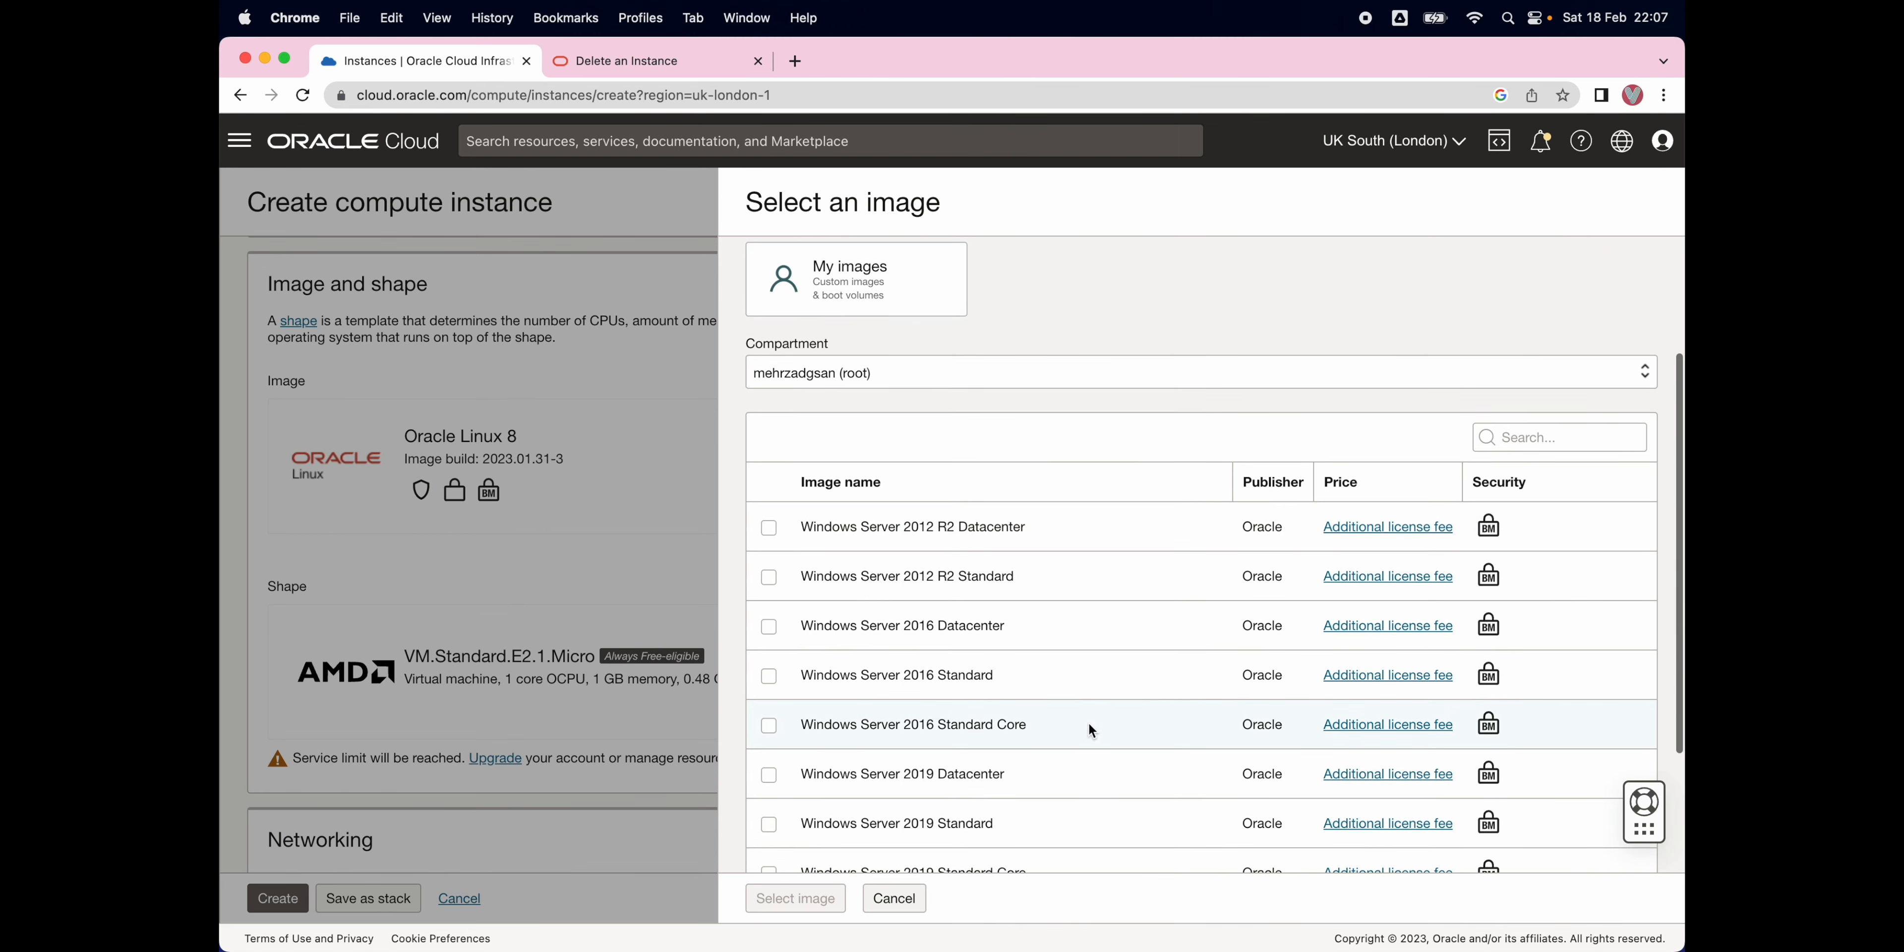
{"action": "scroll", "coordinate": [1092, 731], "scroll_direction": "down", "scroll_amount": 1}
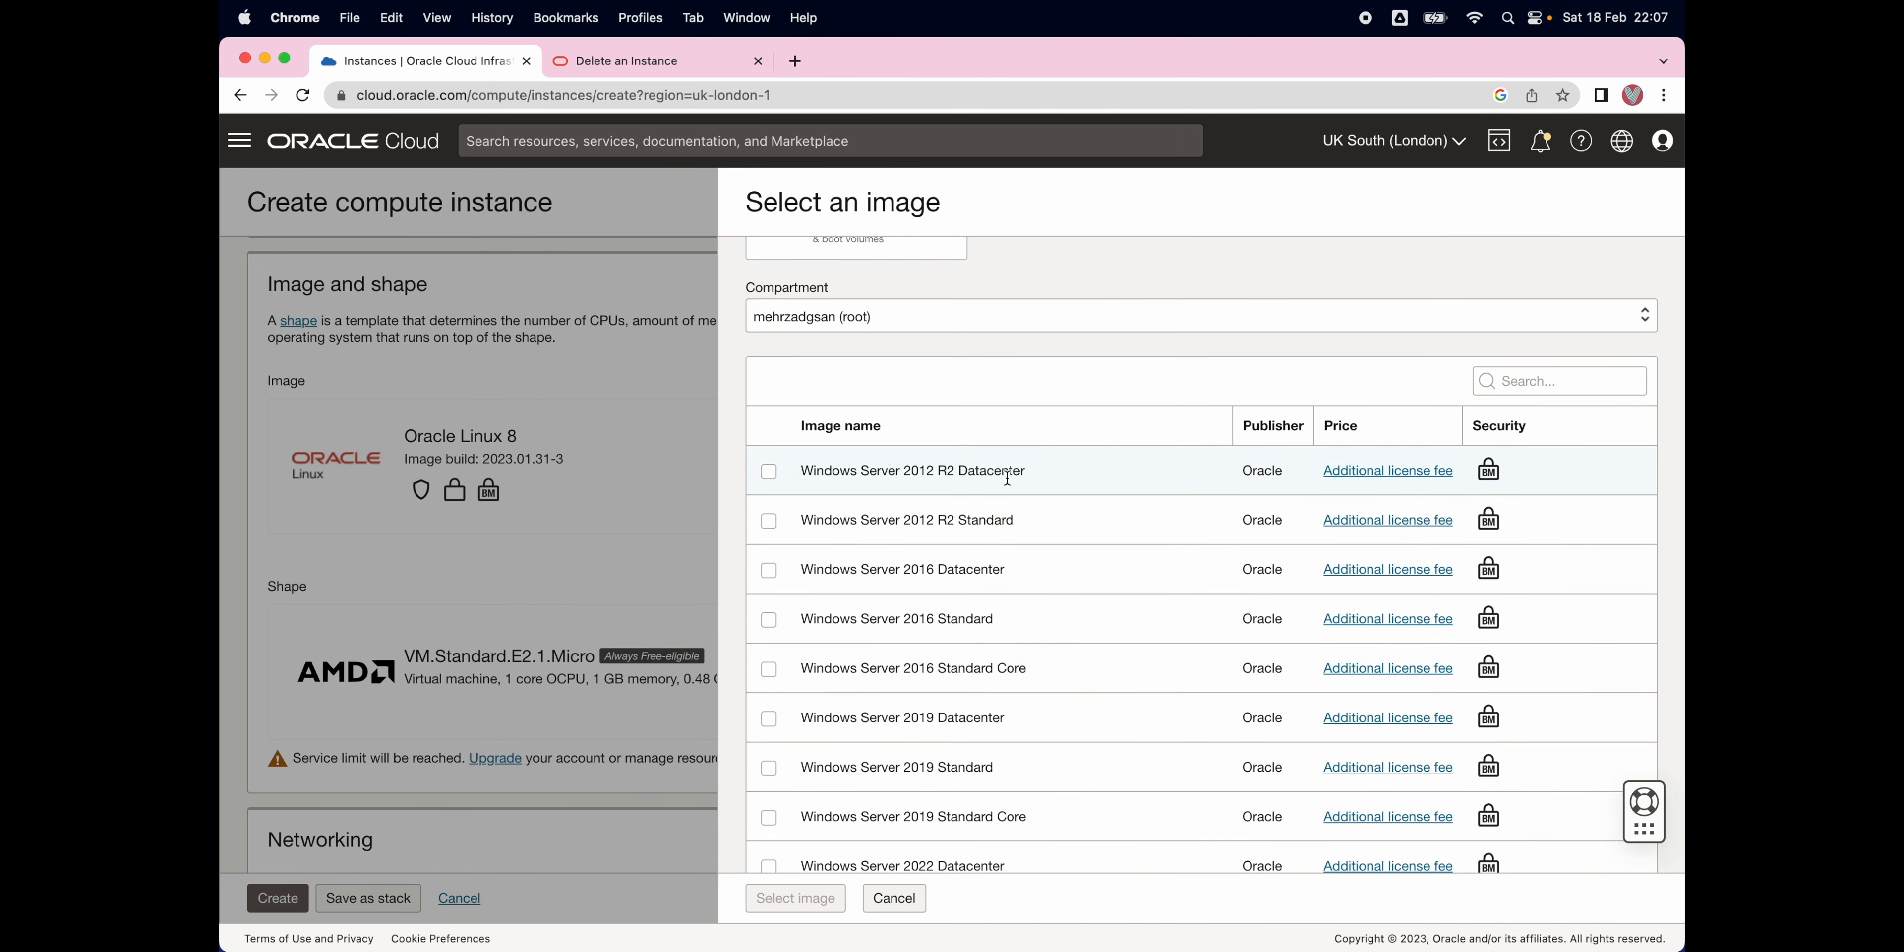
{"action": "scroll", "coordinate": [1067, 565], "scroll_direction": "down", "scroll_amount": 2}
{"action": "scroll", "coordinate": [1067, 566], "scroll_direction": "up", "scroll_amount": 6}
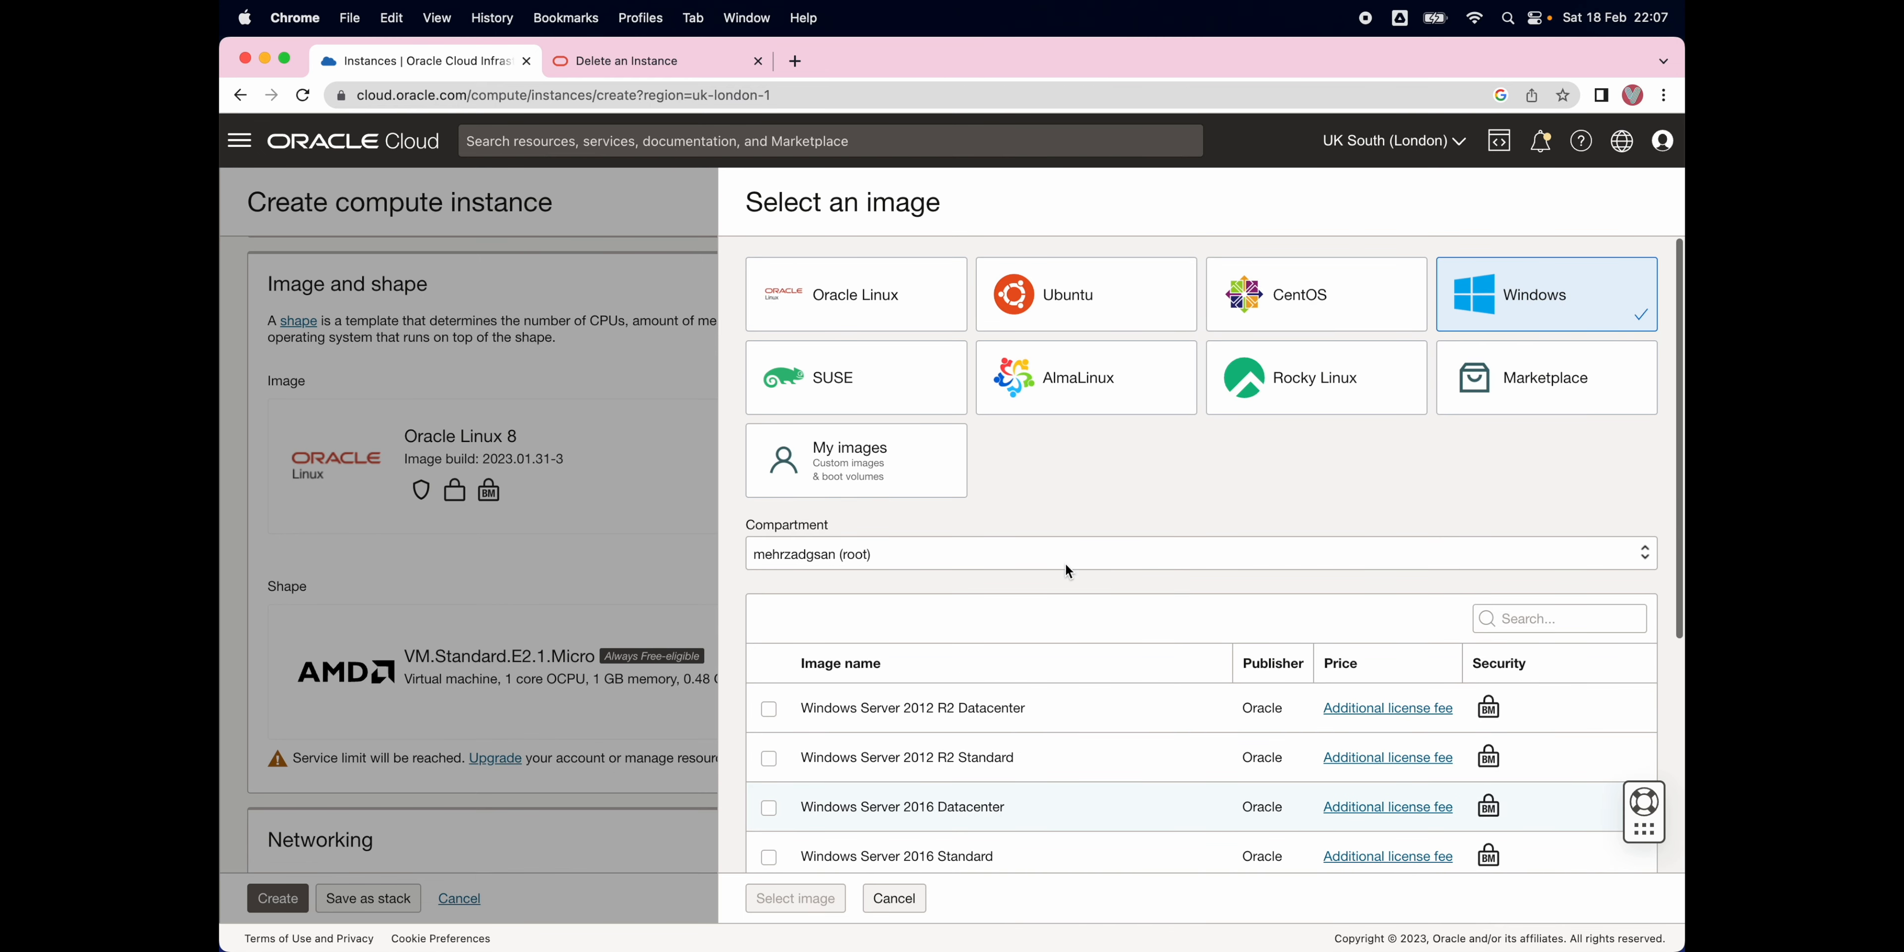
{"action": "left_click", "coordinate": [1100, 316]}
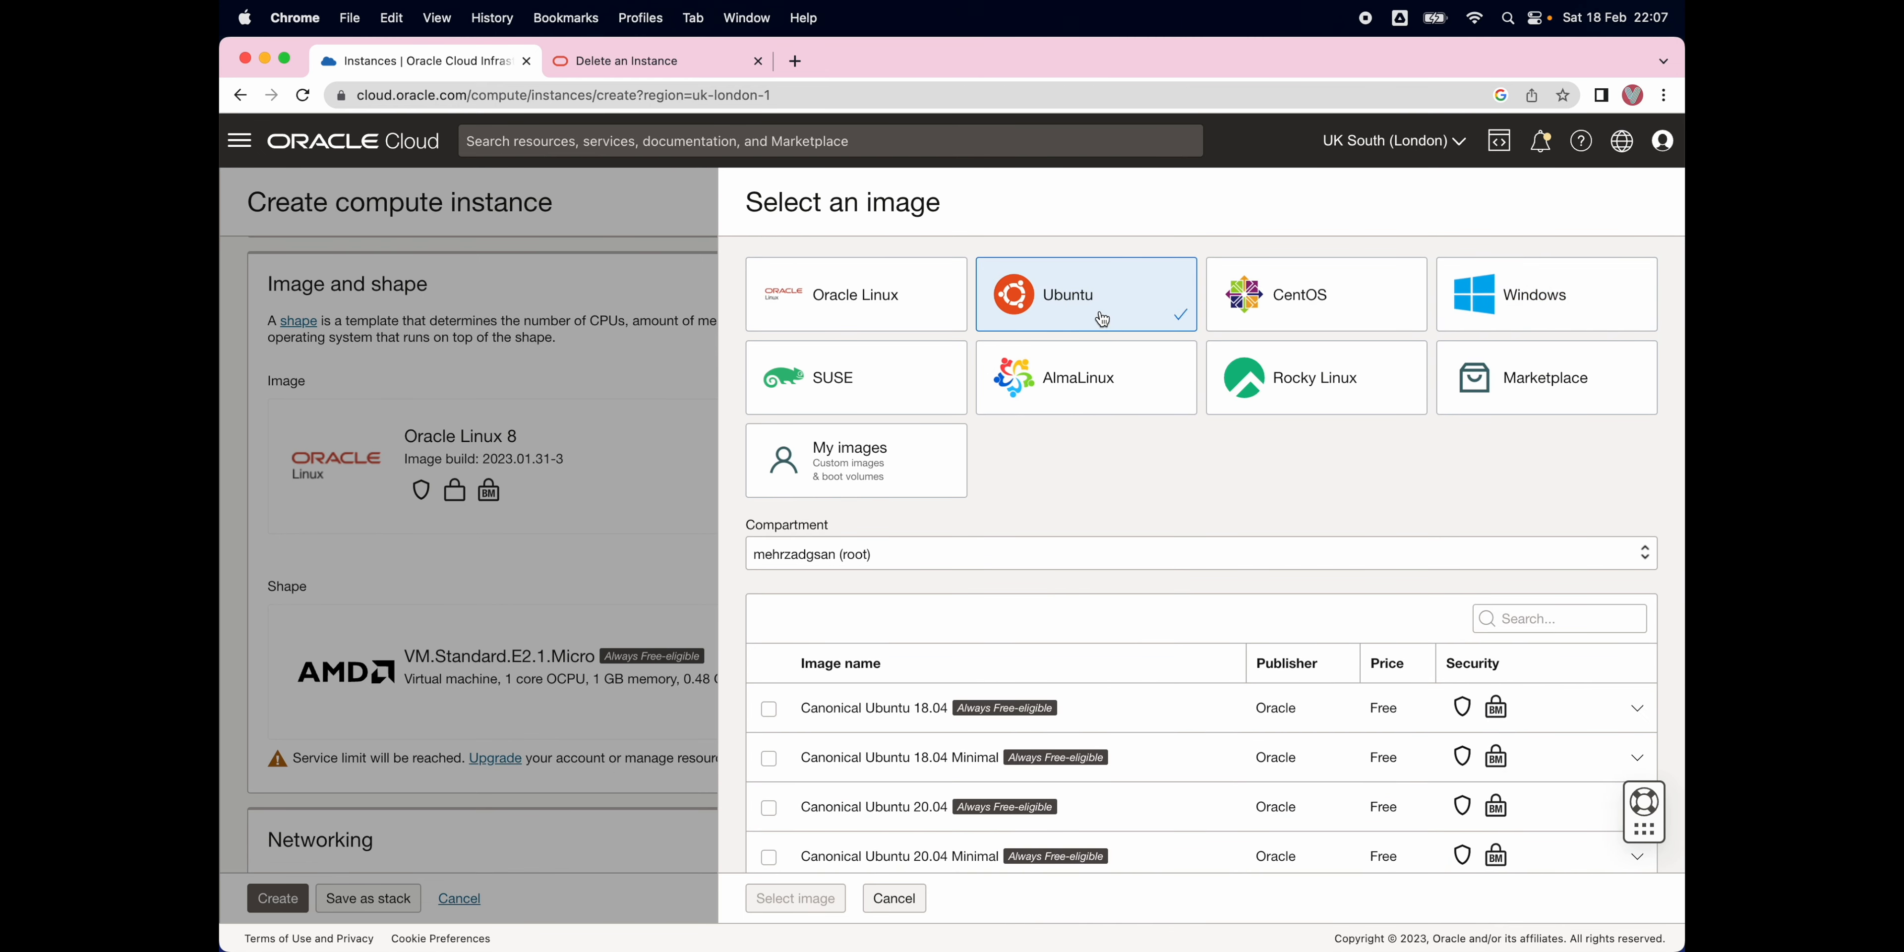
{"action": "left_click", "coordinate": [1295, 306]}
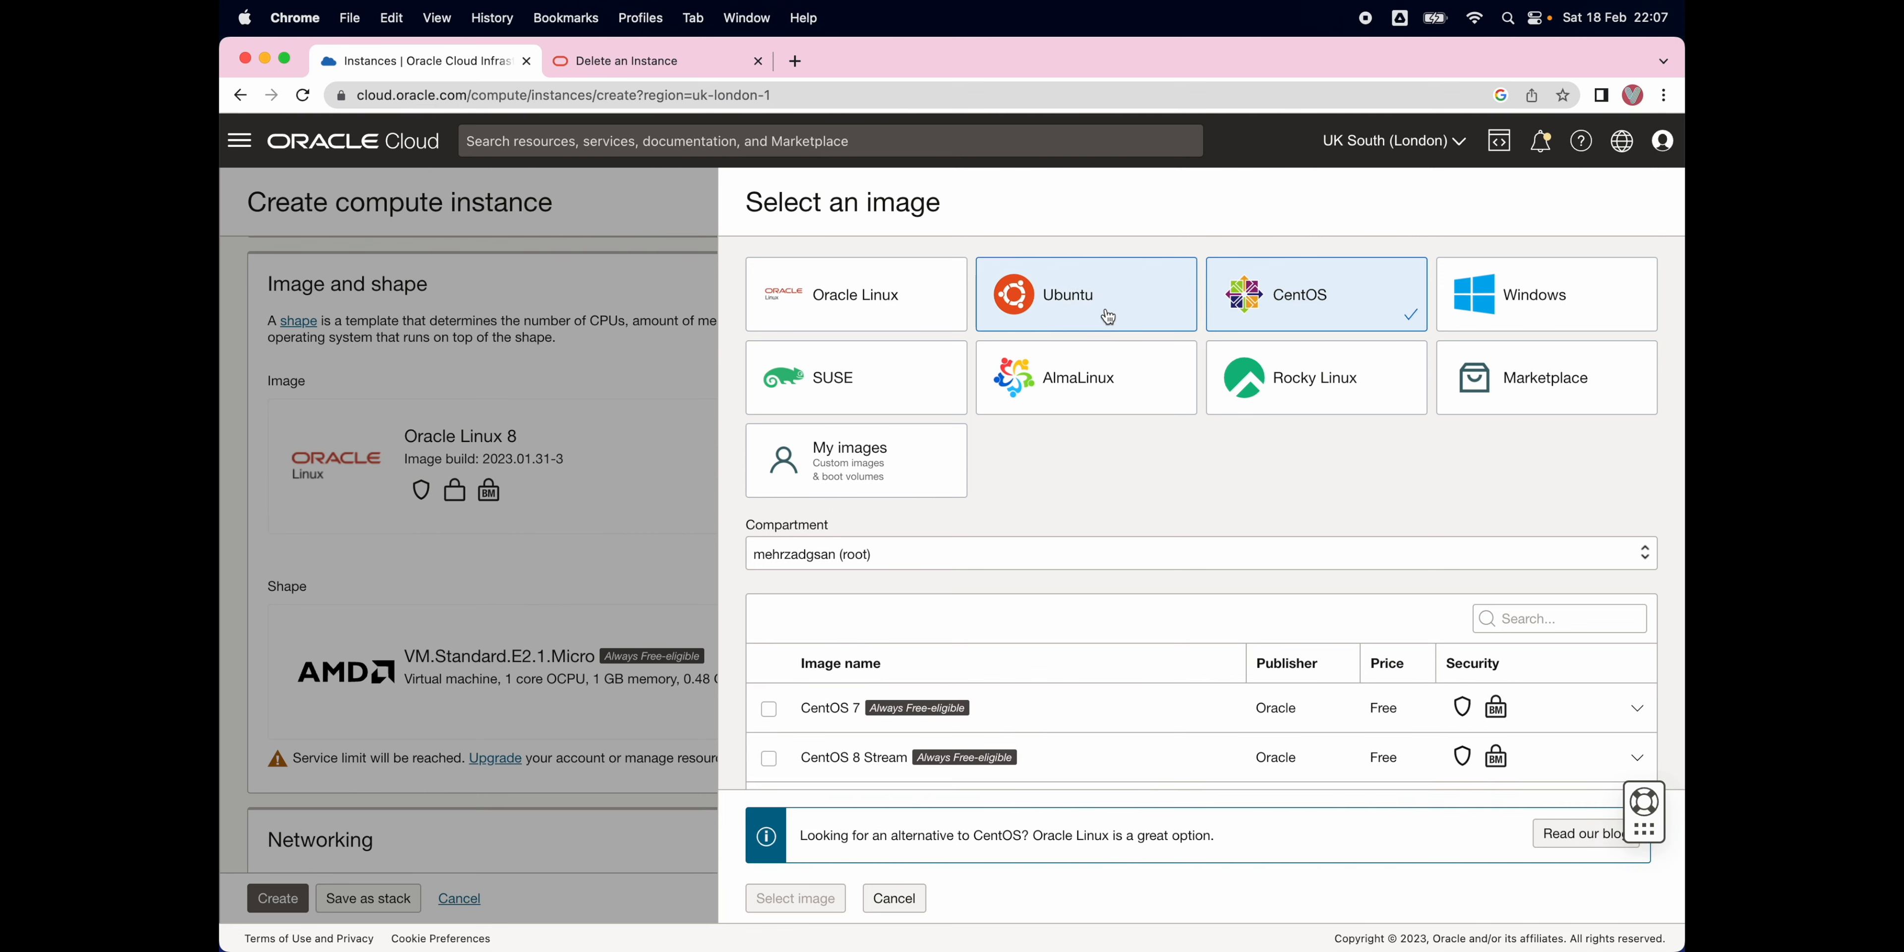
Choose Canonical Ubuntu 22.04 as the instance's operating system image
{"action": "left_click", "coordinate": [1104, 316]}
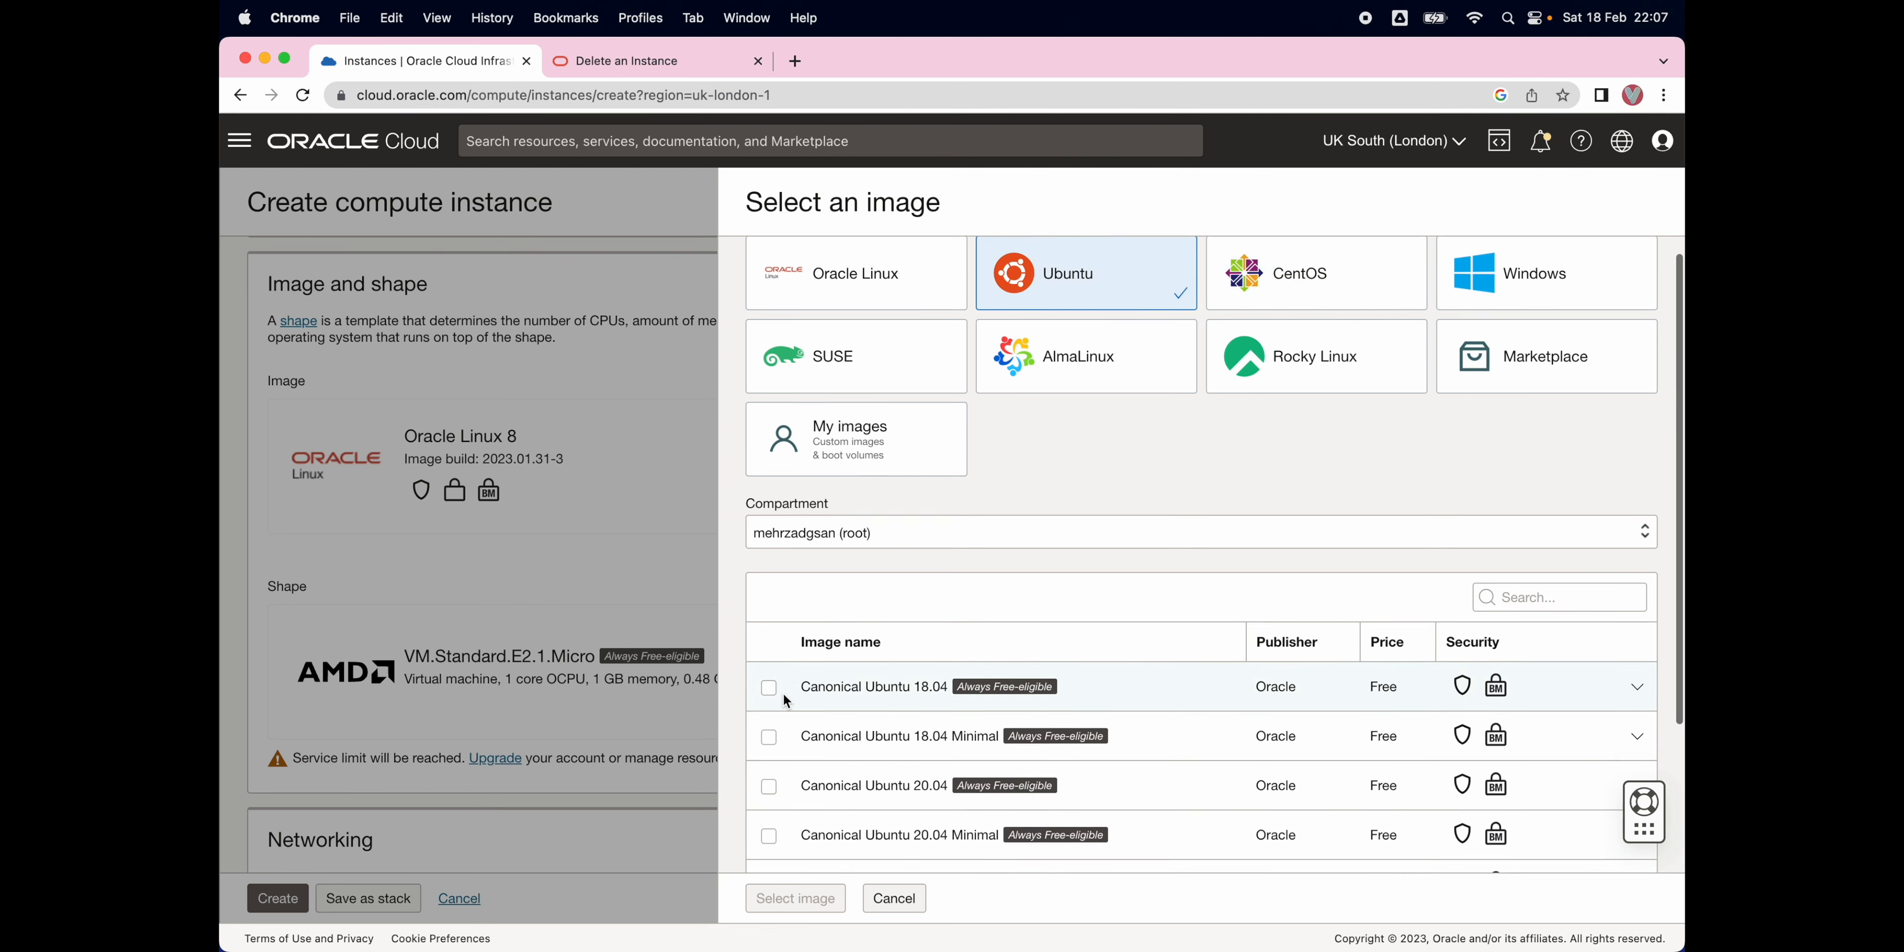
{"action": "scroll", "coordinate": [791, 687], "scroll_direction": "down", "scroll_amount": 3}
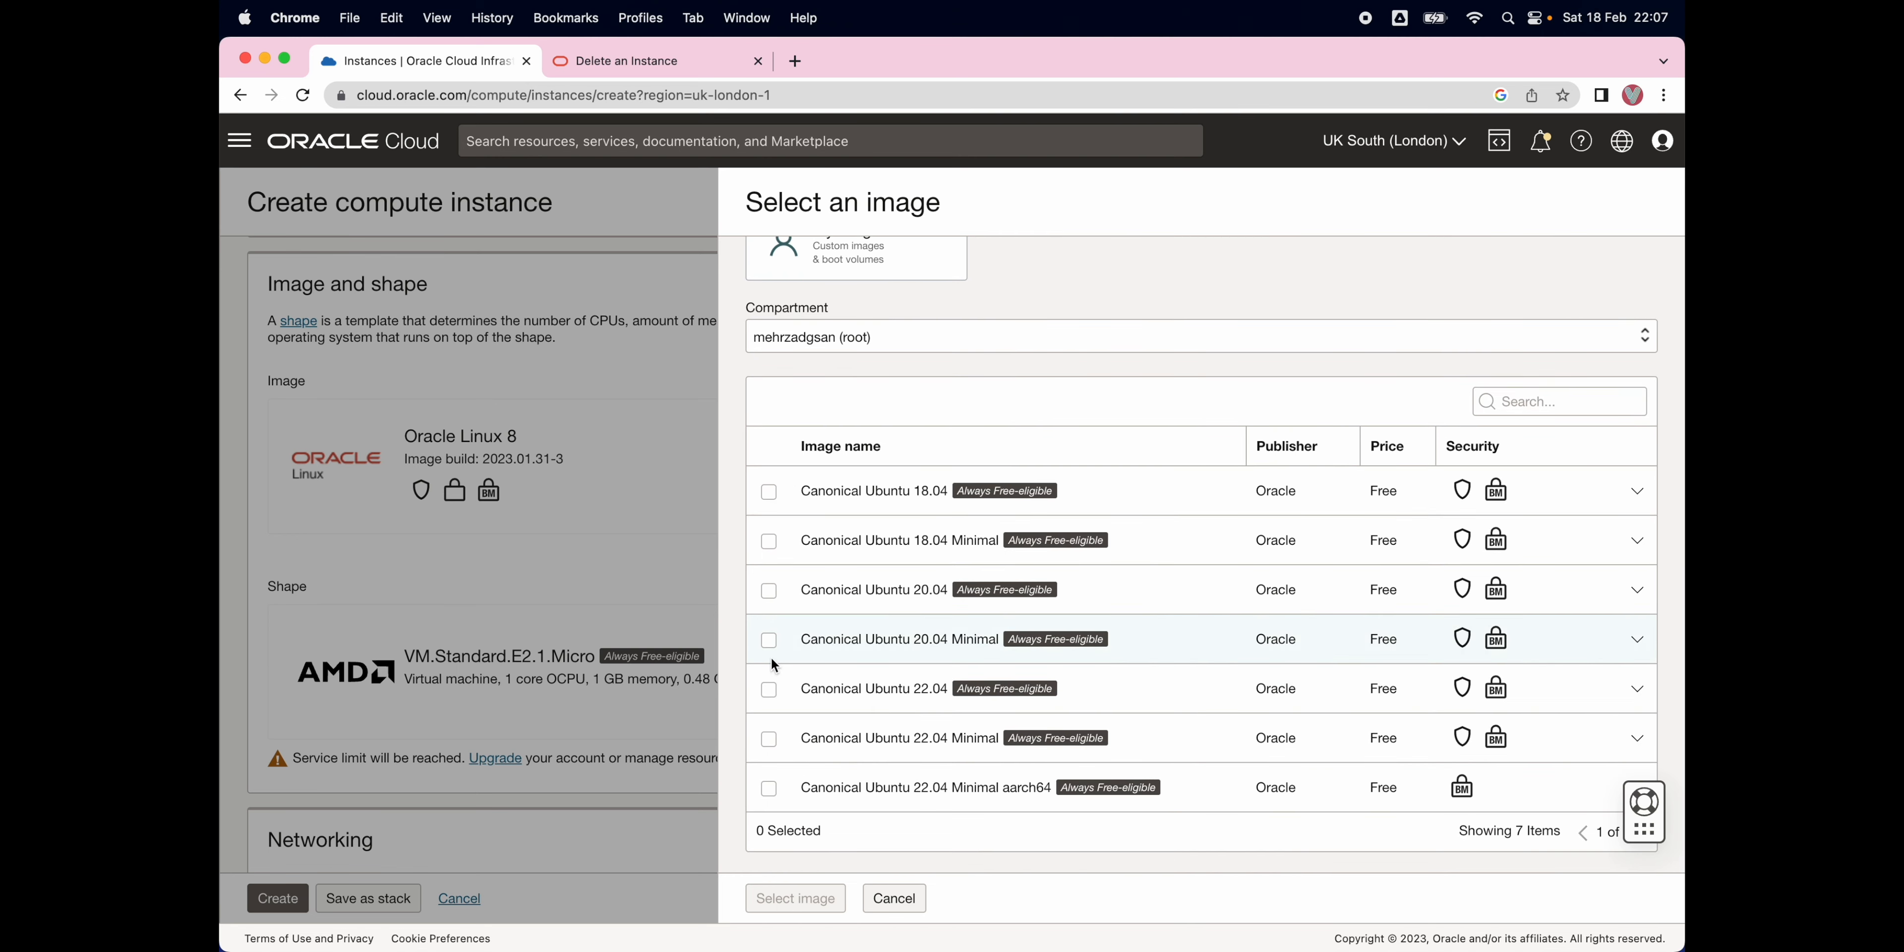
{"action": "left_click", "coordinate": [769, 690]}
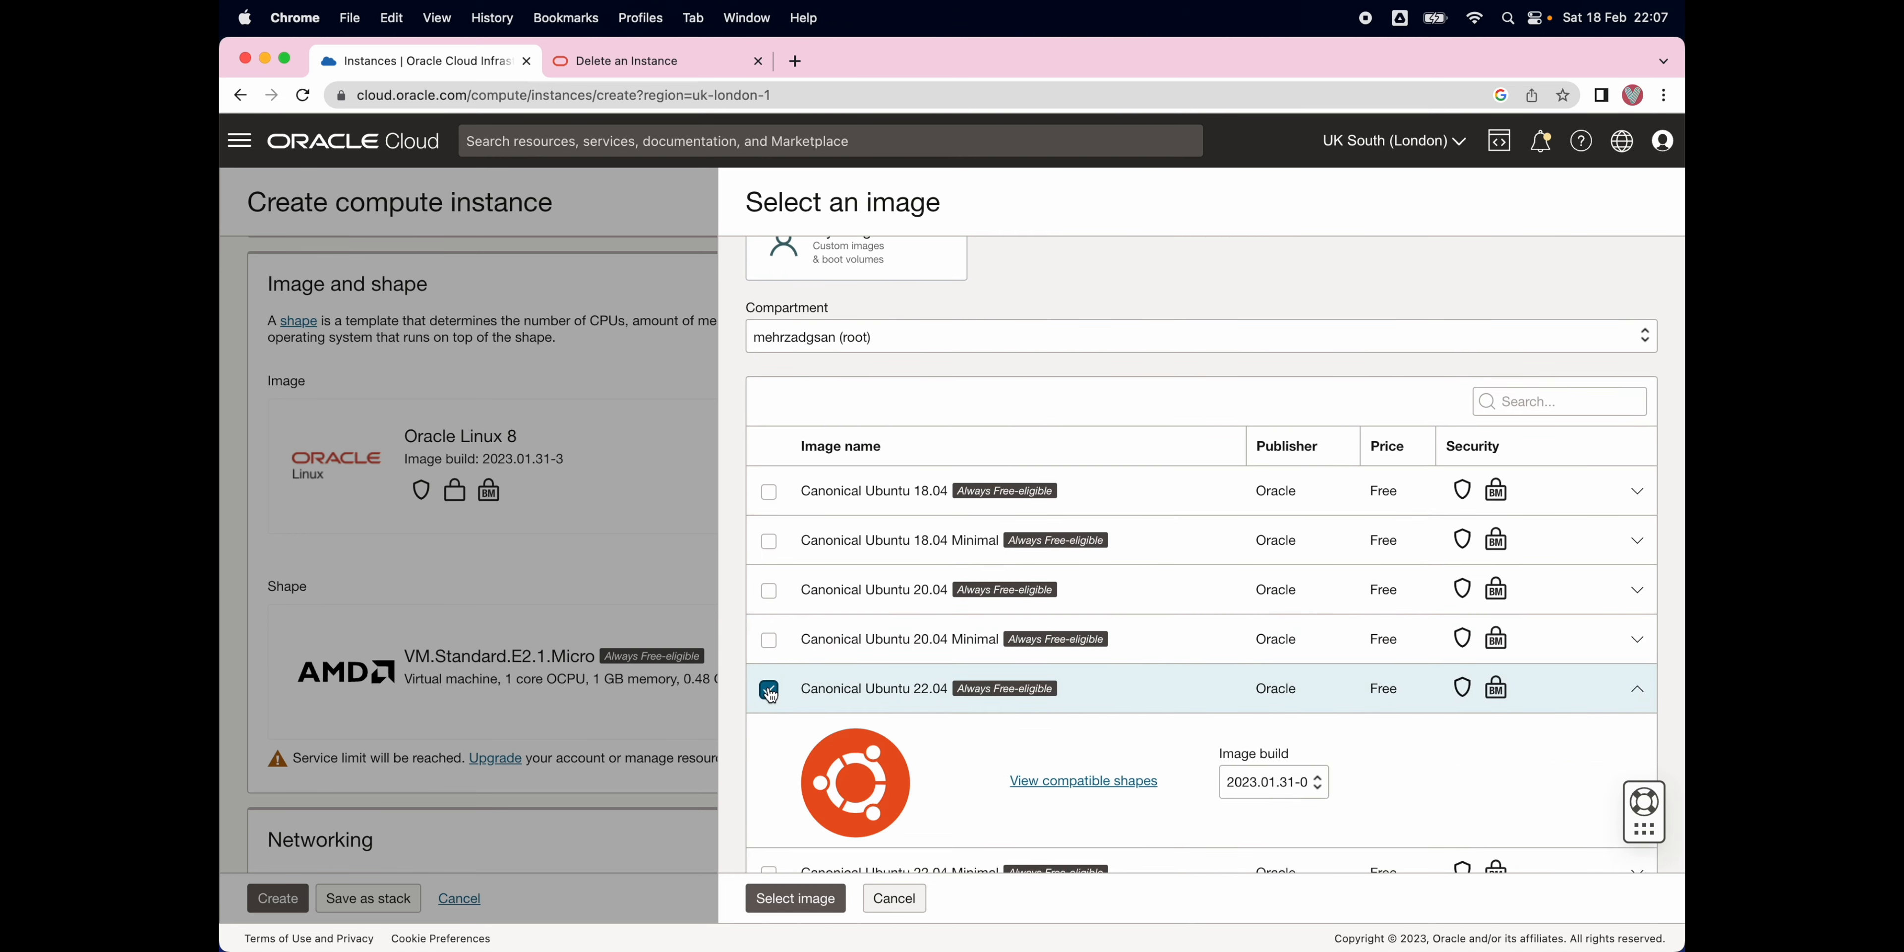
{"action": "scroll", "coordinate": [770, 695], "scroll_direction": "down", "scroll_amount": 2}
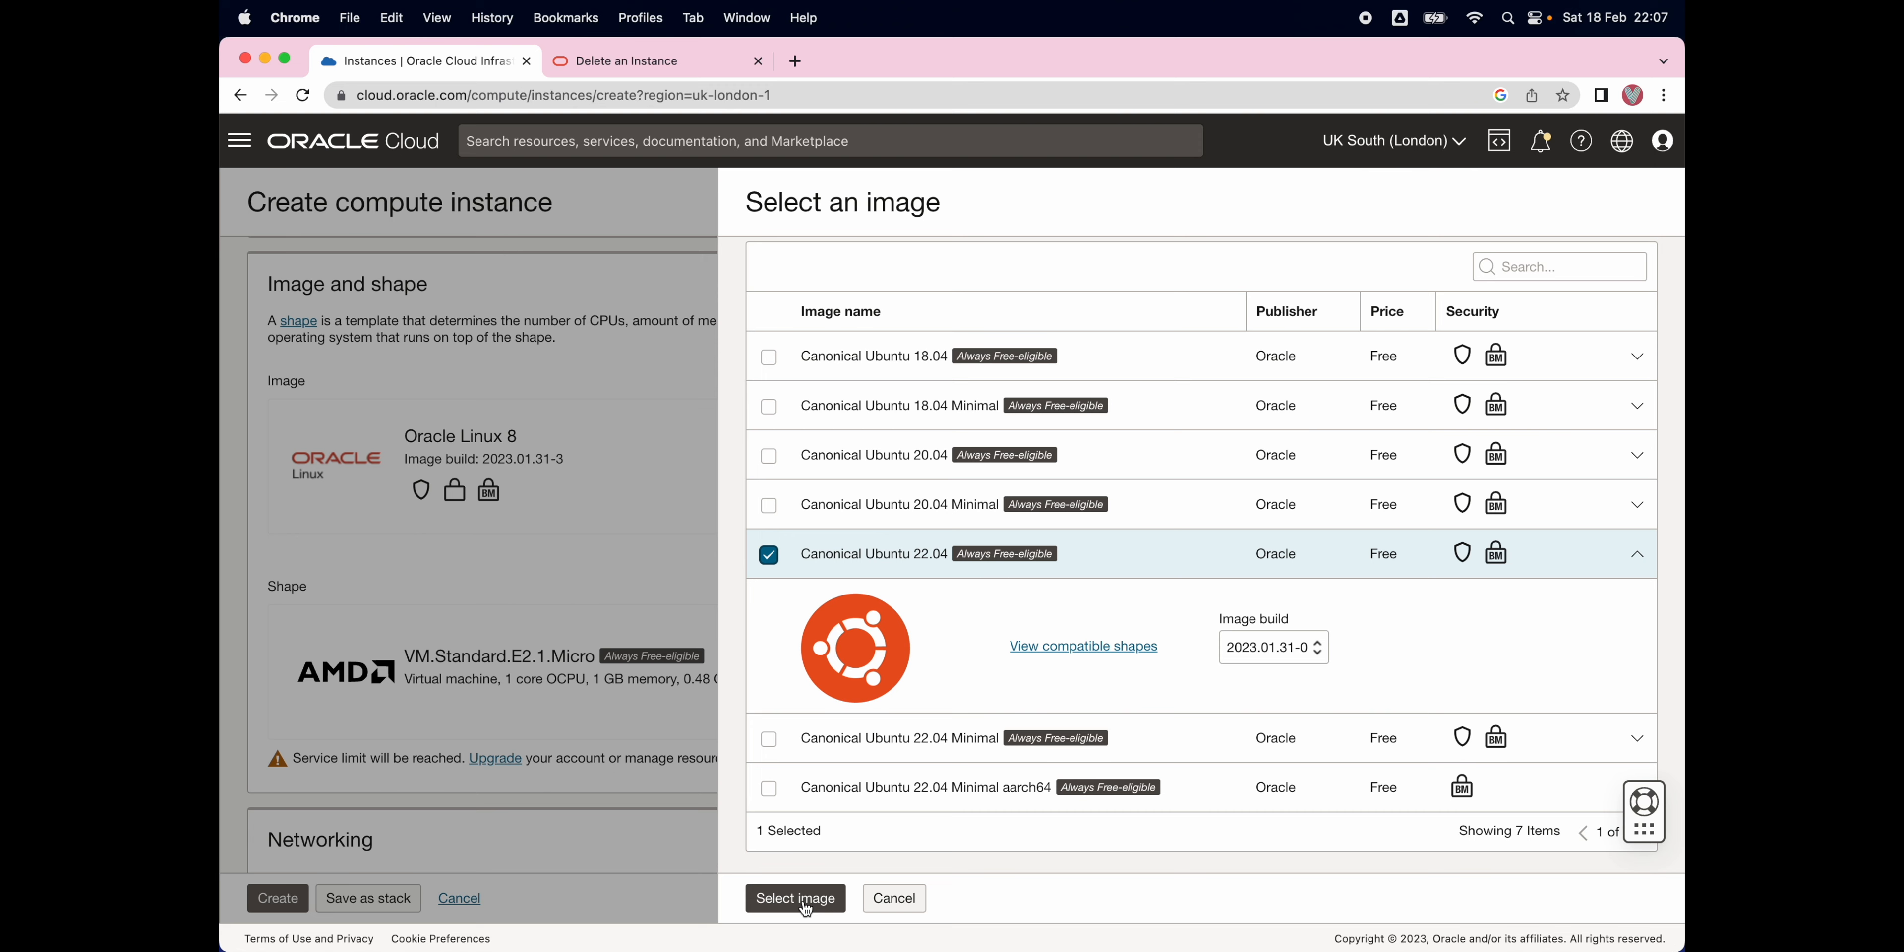
{"action": "left_click", "coordinate": [806, 907]}
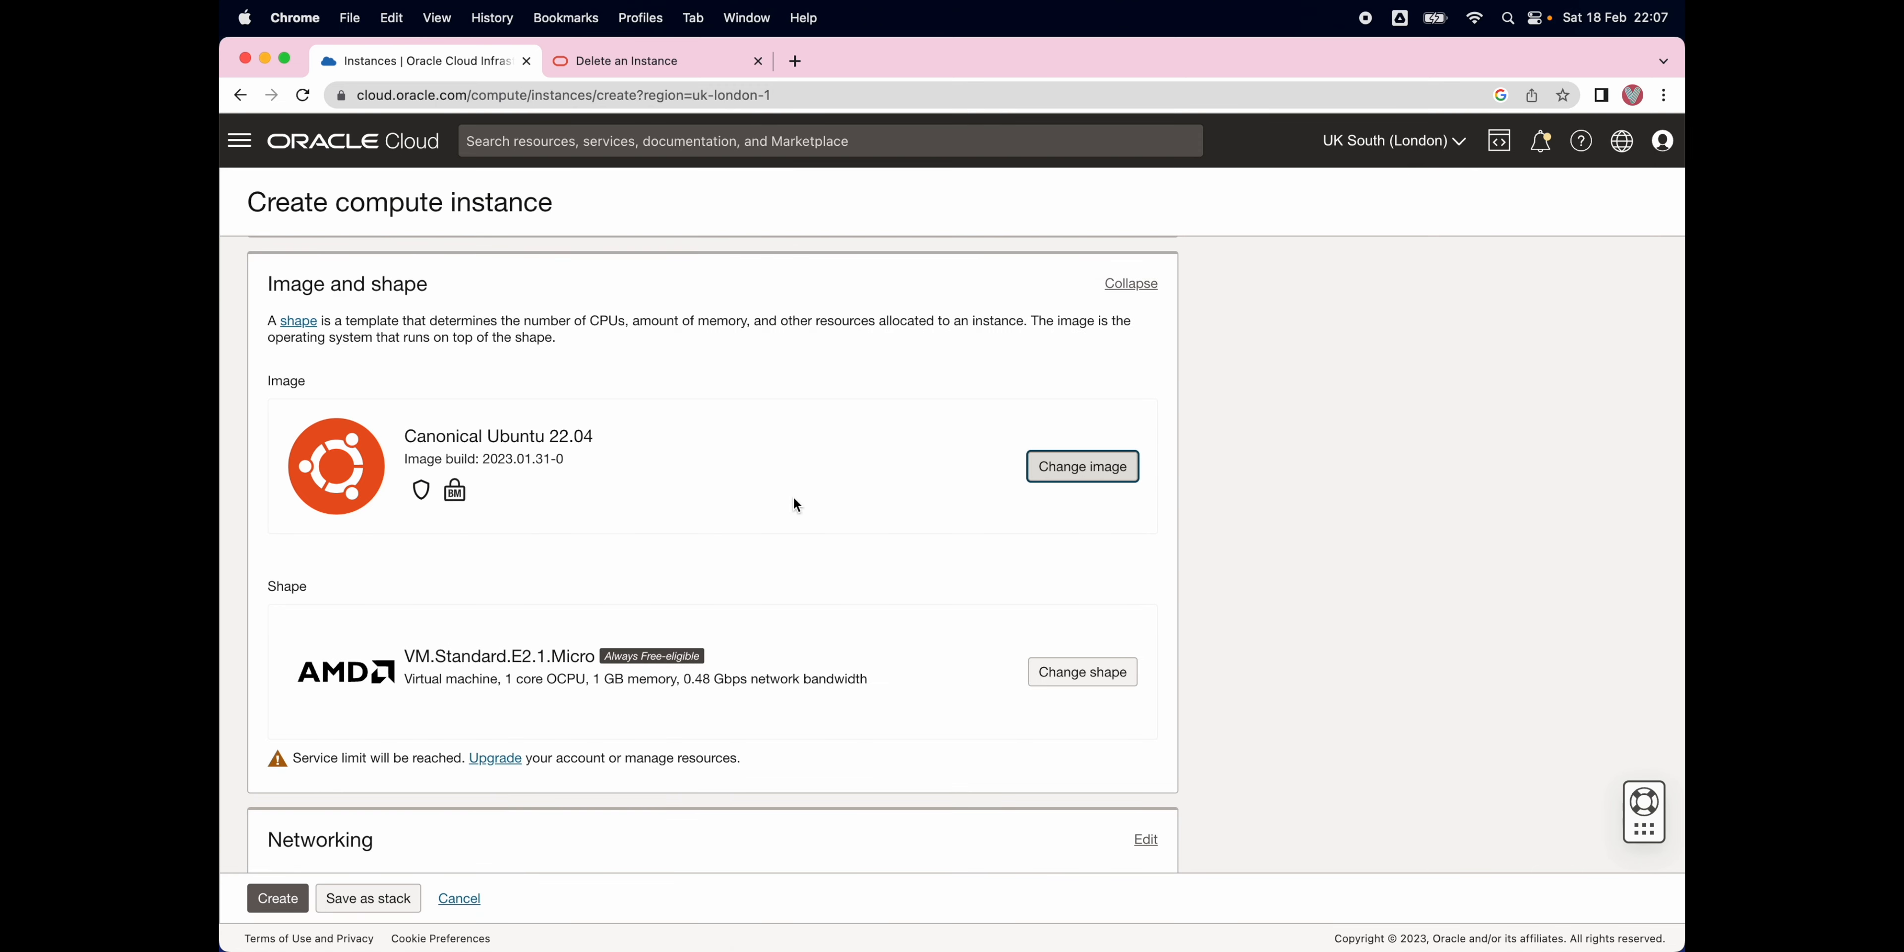
Check the instance's networking settings, including the primary network, subnet and public IPv4 assignment
{"action": "scroll", "coordinate": [795, 500], "scroll_direction": "down", "scroll_amount": 6}
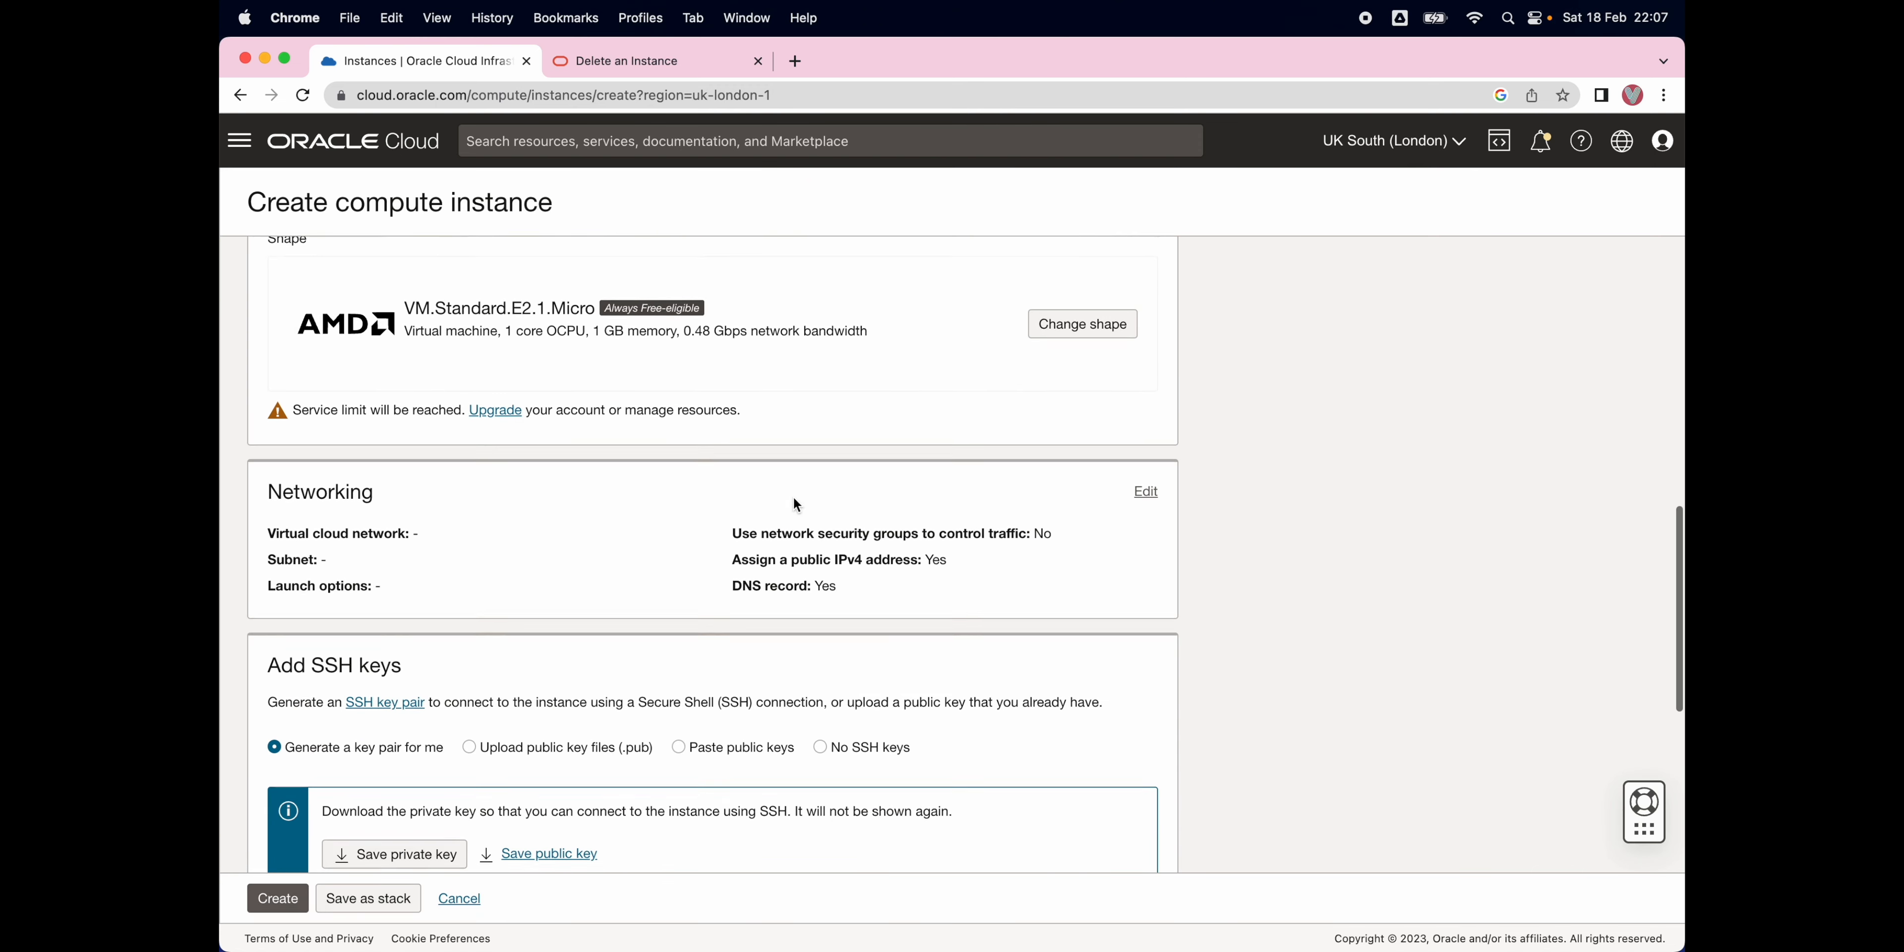
{"action": "scroll", "coordinate": [793, 497], "scroll_direction": "down", "scroll_amount": 1}
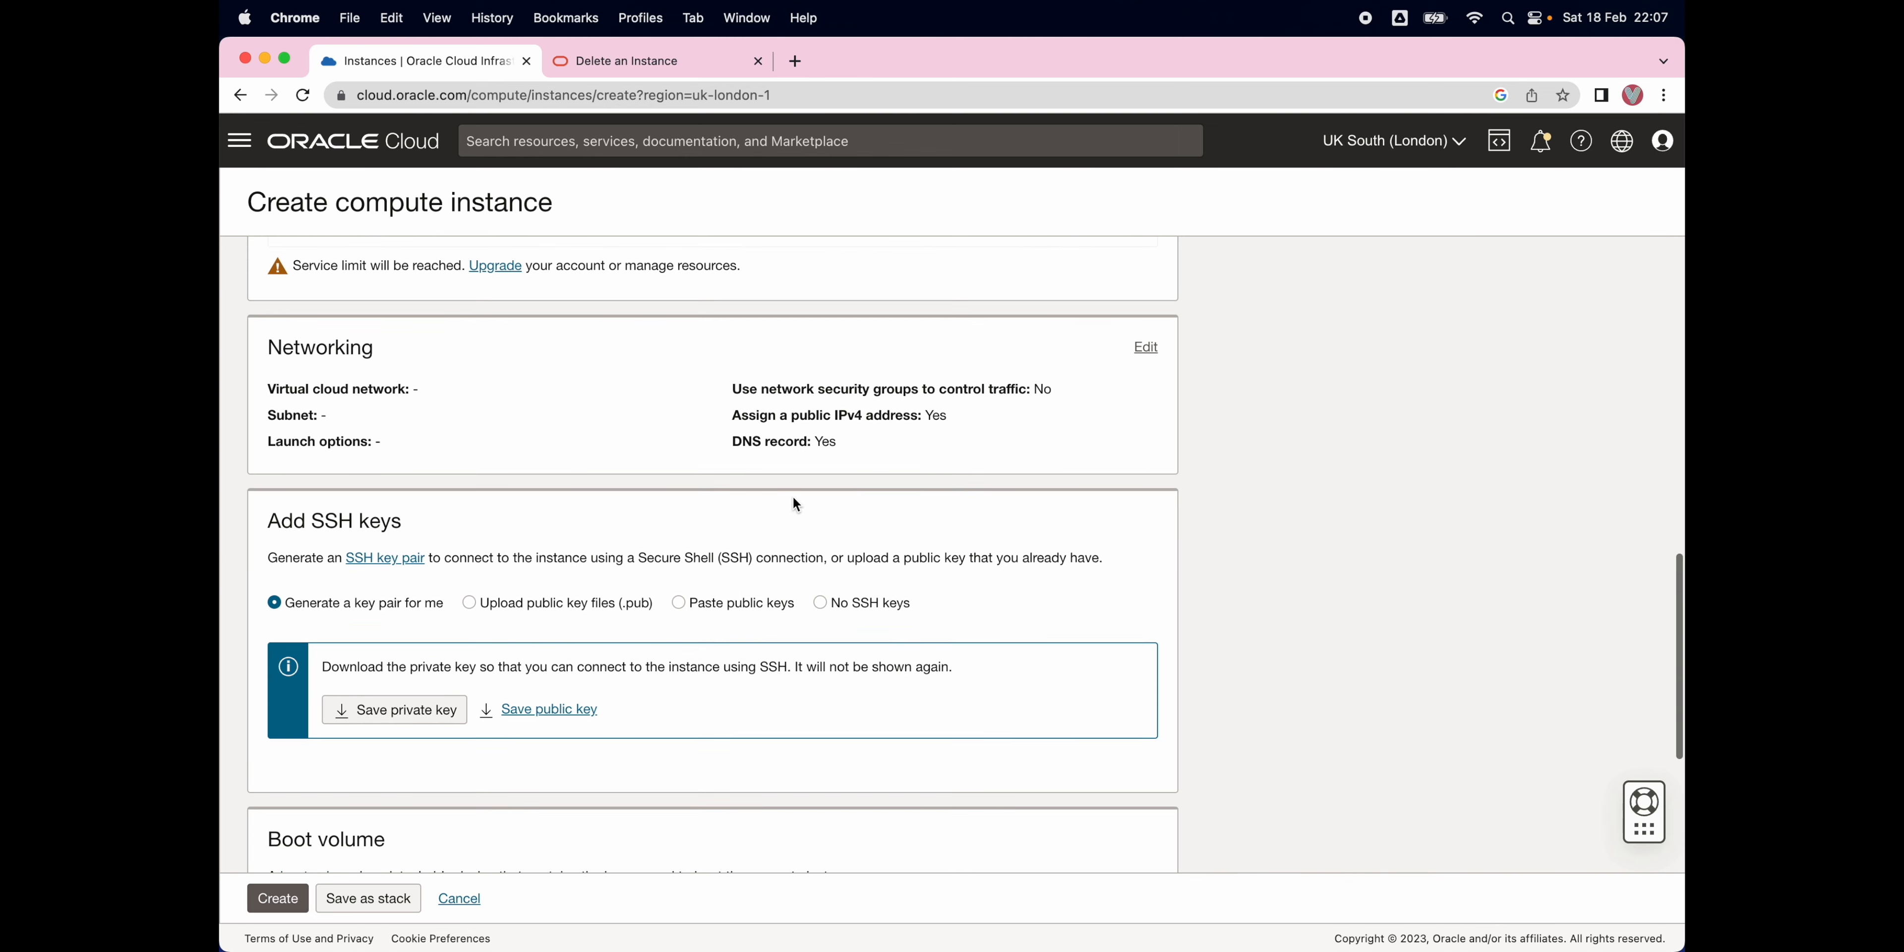
{"action": "left_click", "coordinate": [1142, 361]}
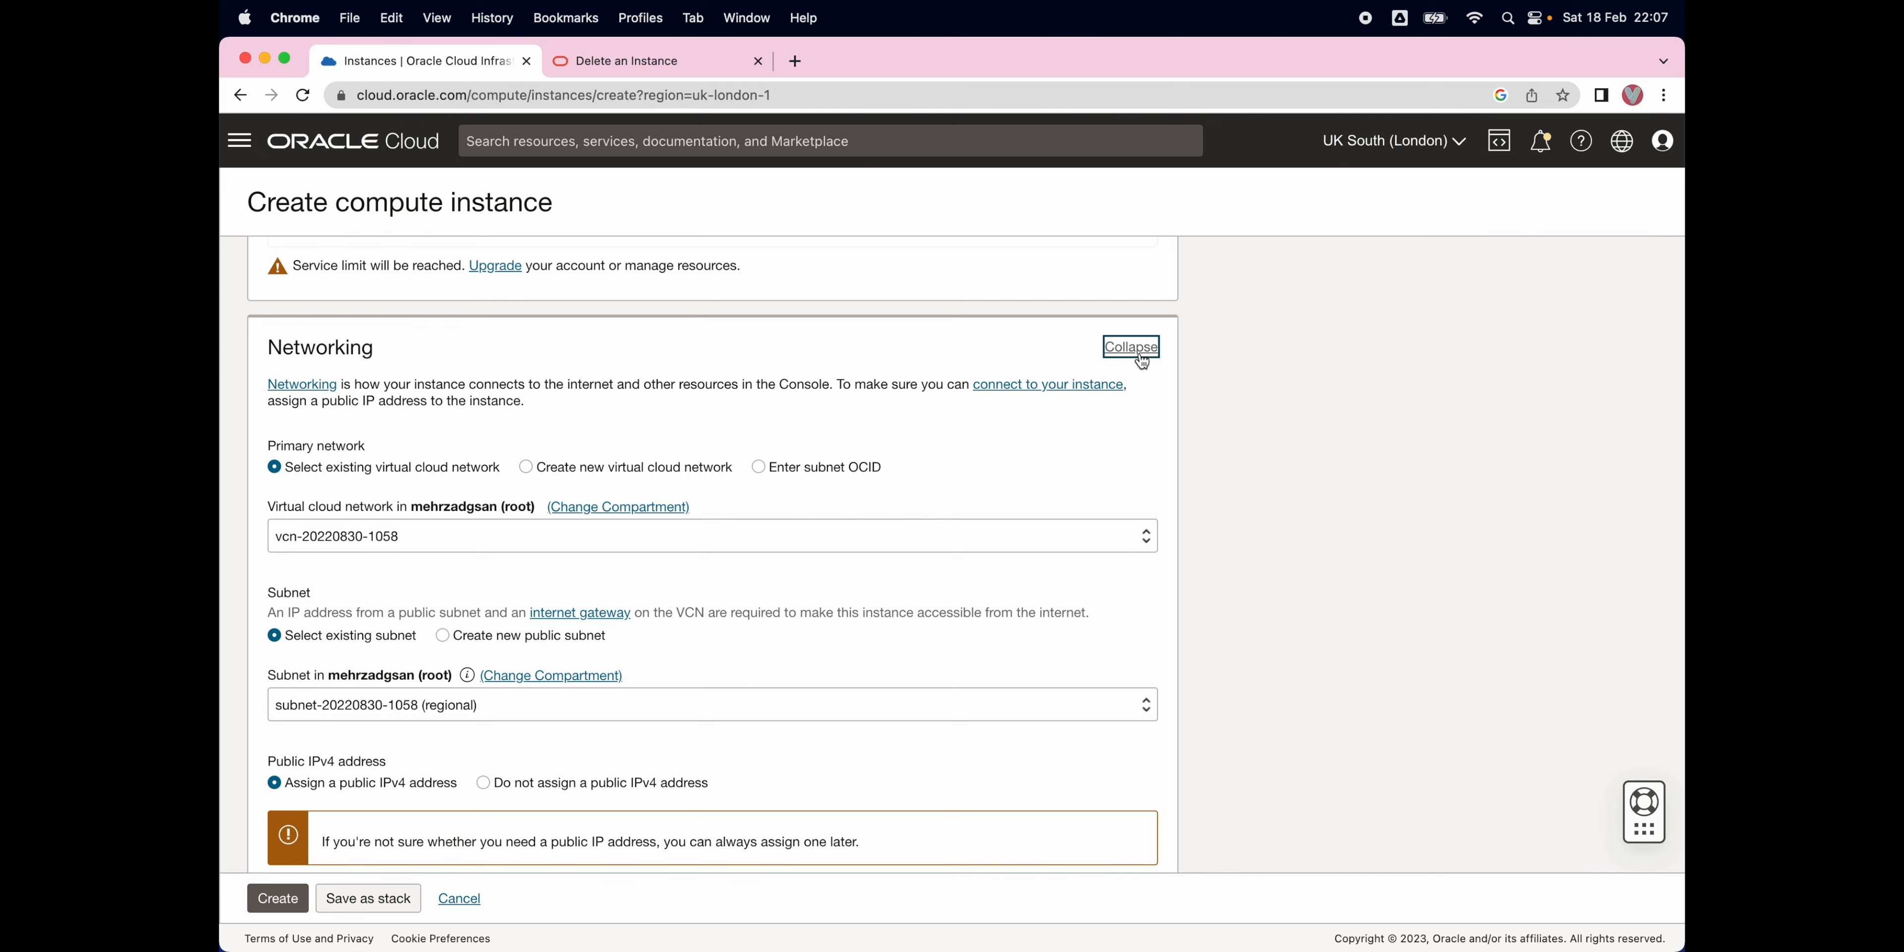
{"action": "left_click", "coordinate": [1143, 360]}
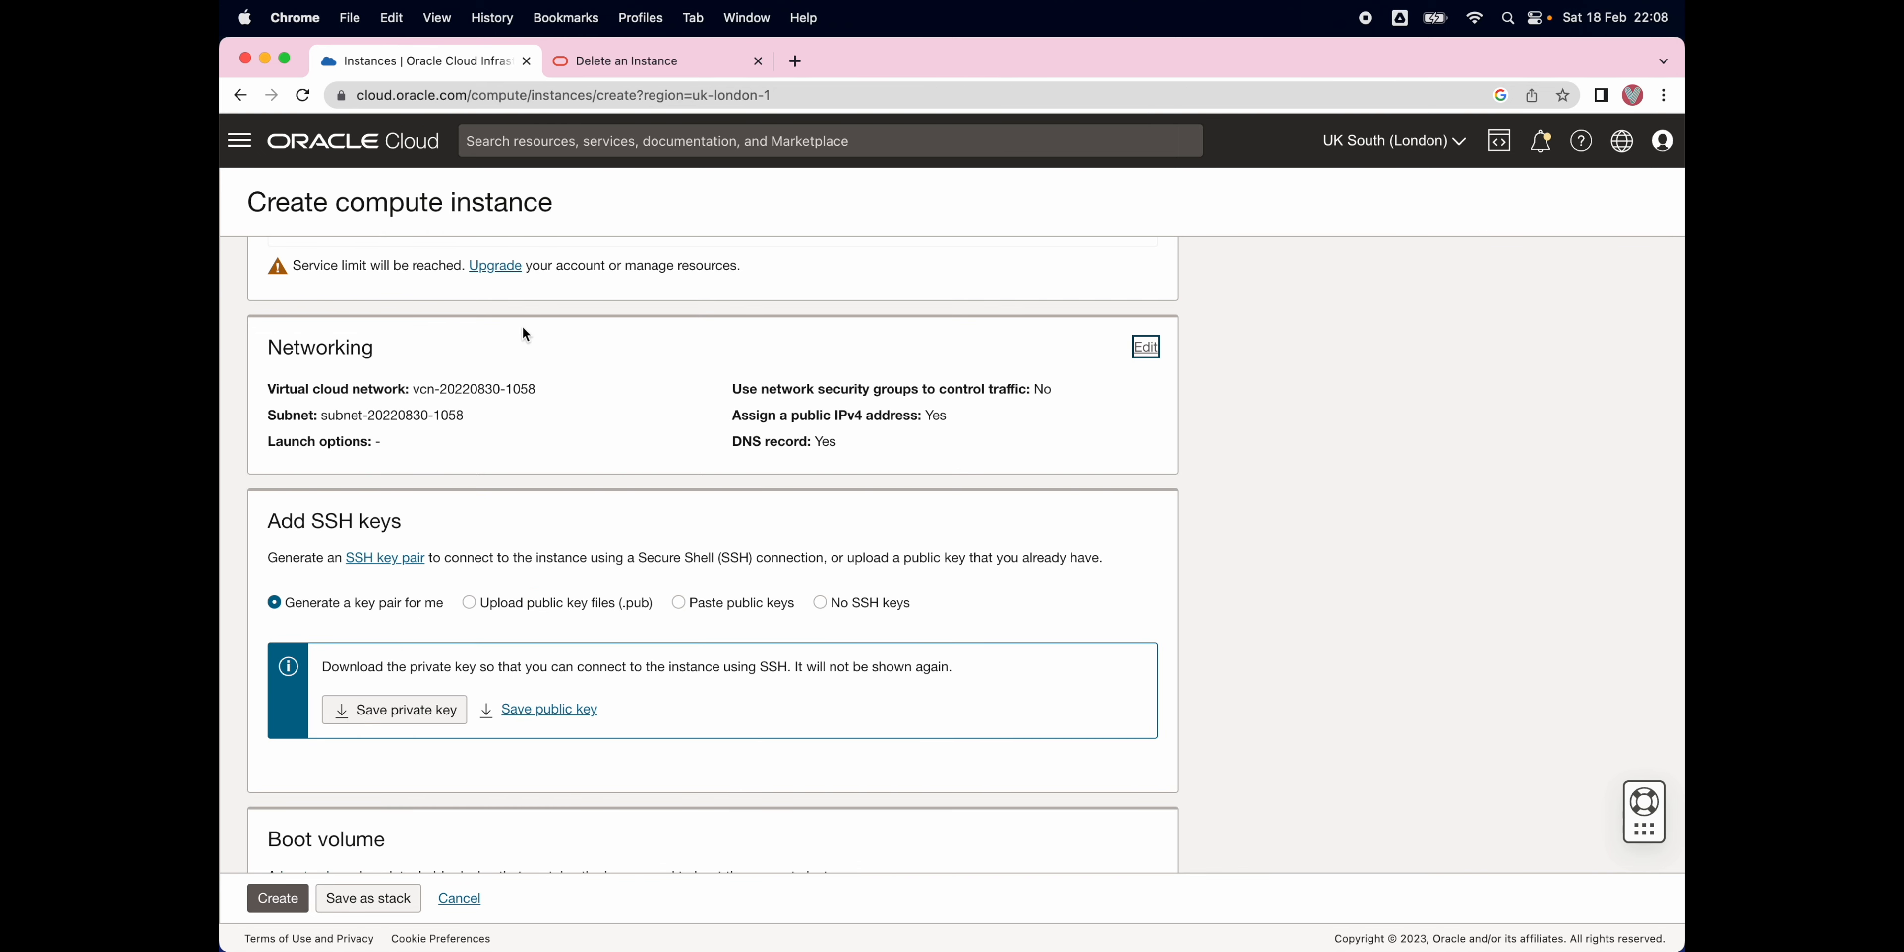
{"action": "scroll", "coordinate": [583, 401], "scroll_direction": "up", "scroll_amount": 5}
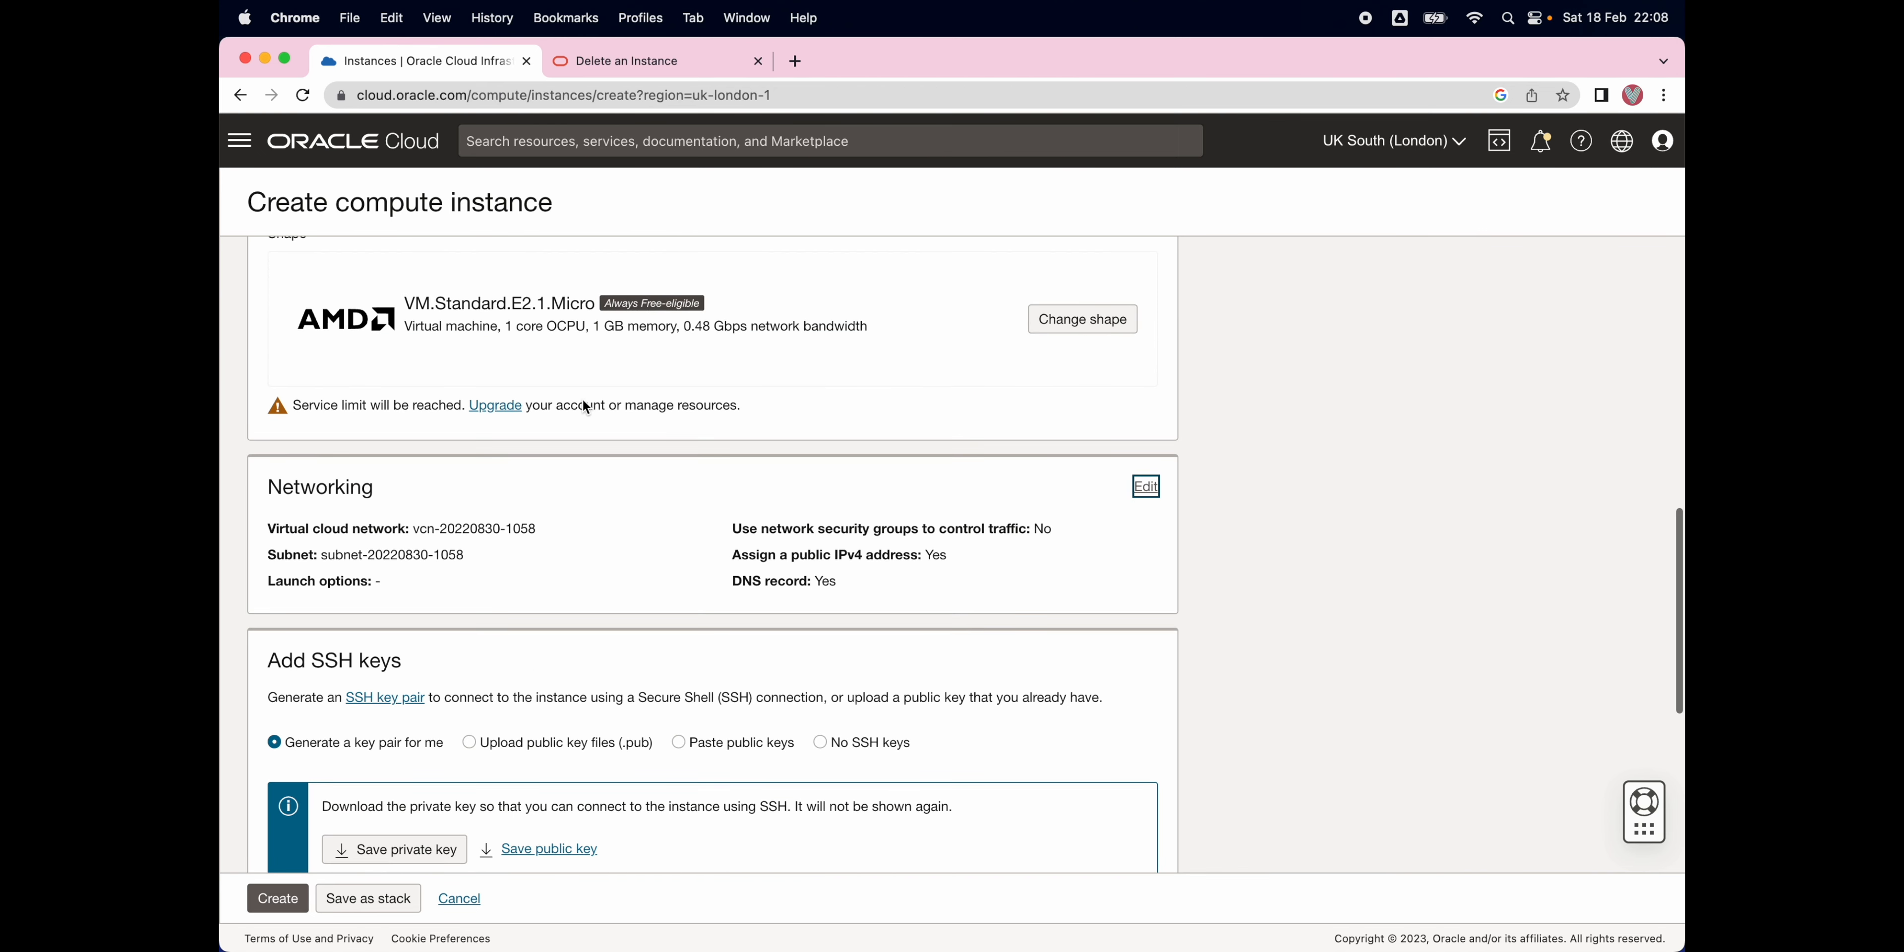
Examine the Ampere VM.Standard.A1.Flex shape's service limits, OCPU and memory options, leave the shape selection, and collapse the image and shape settings
{"action": "scroll", "coordinate": [584, 399], "scroll_direction": "up", "scroll_amount": 3}
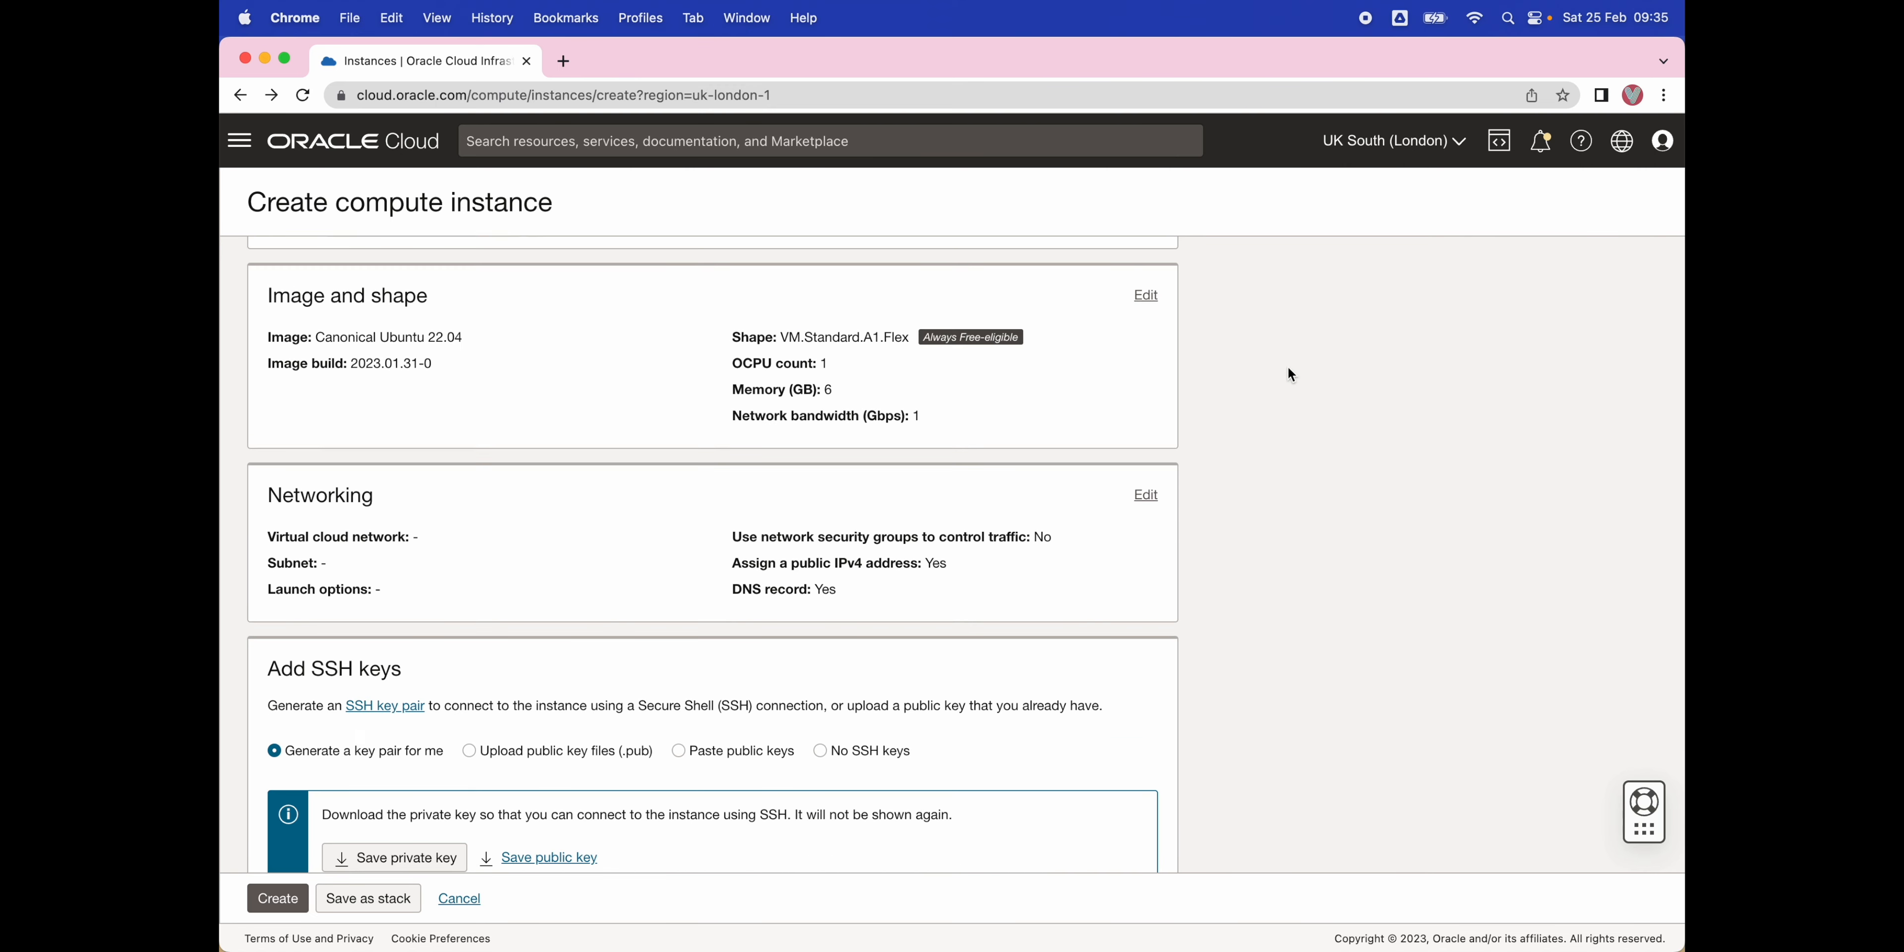
{"action": "left_click", "coordinate": [1147, 297]}
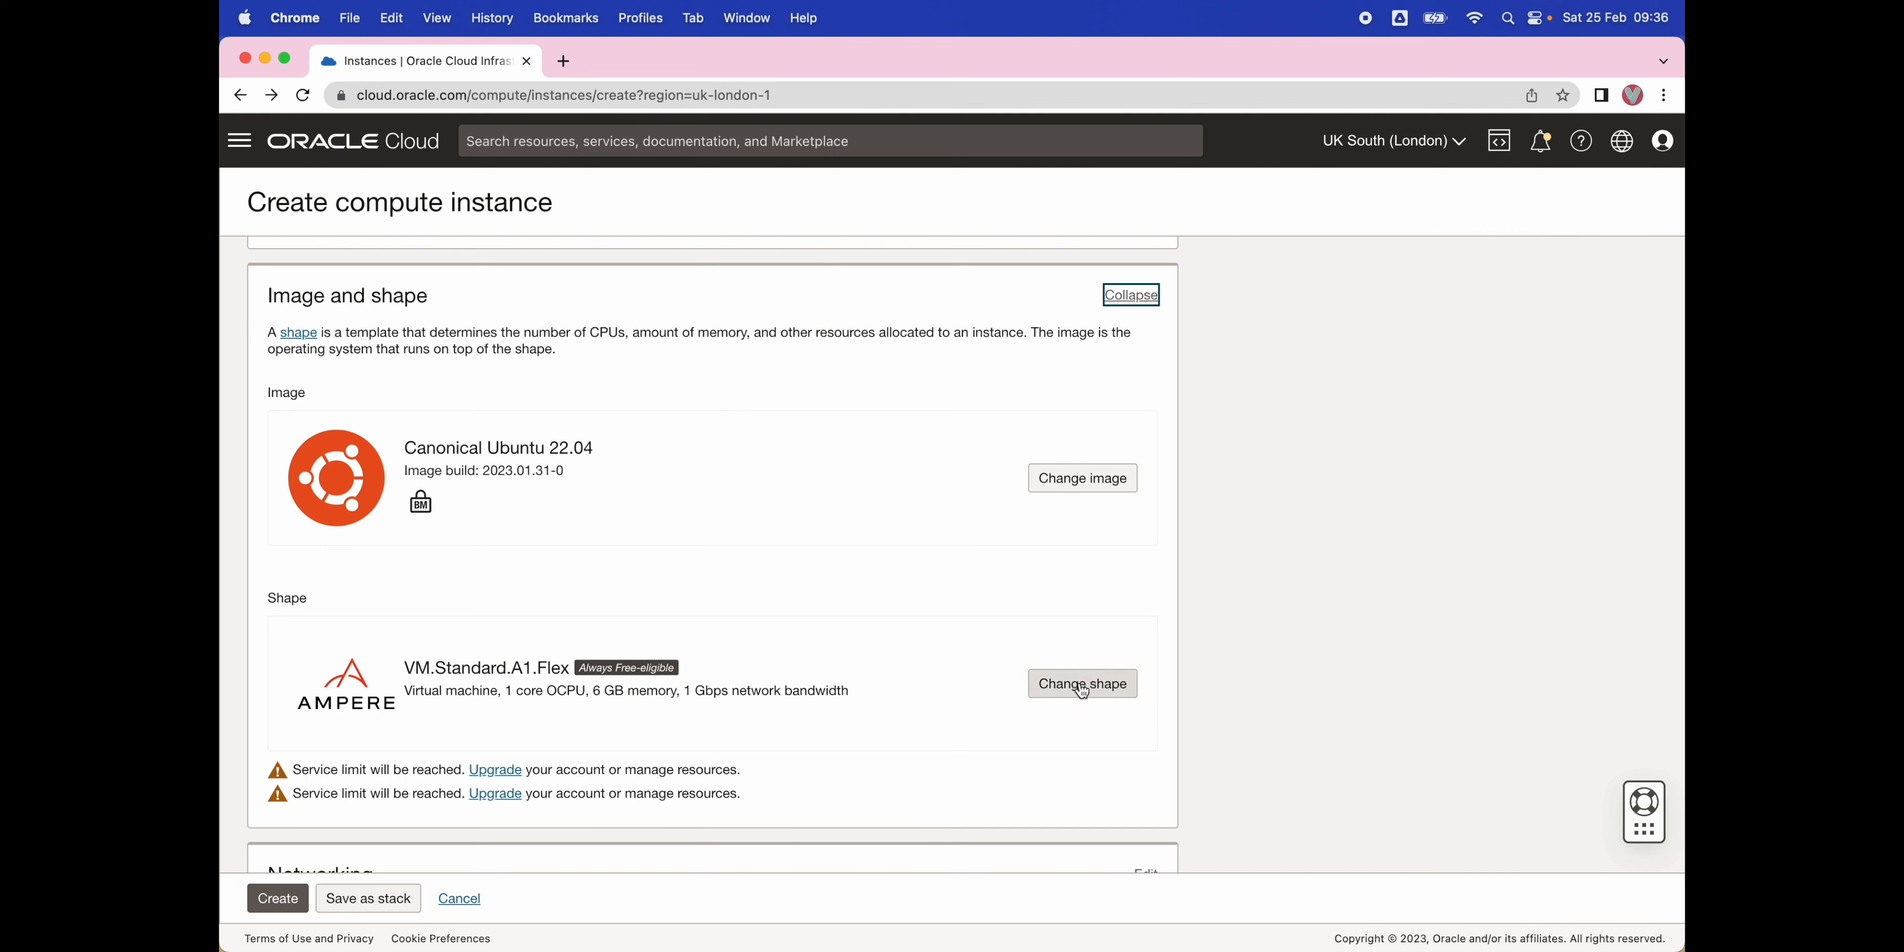
{"action": "left_click", "coordinate": [1042, 698]}
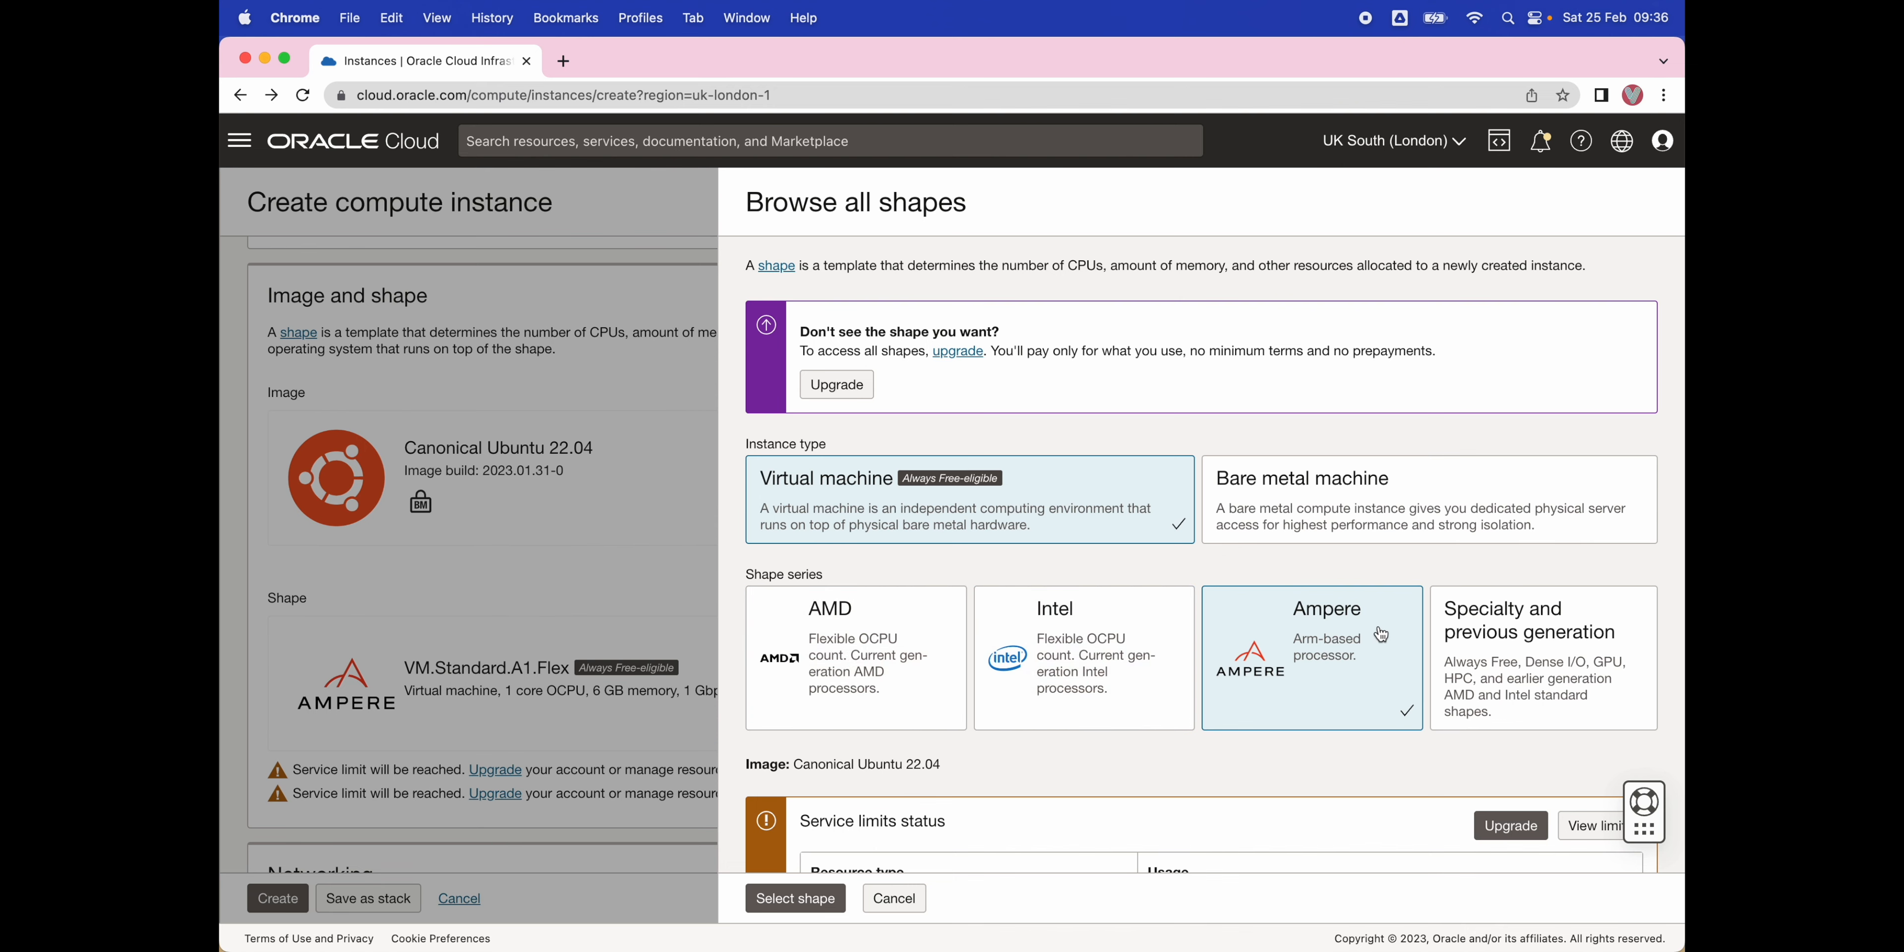
{"action": "scroll", "coordinate": [1320, 652], "scroll_direction": "down", "scroll_amount": 5}
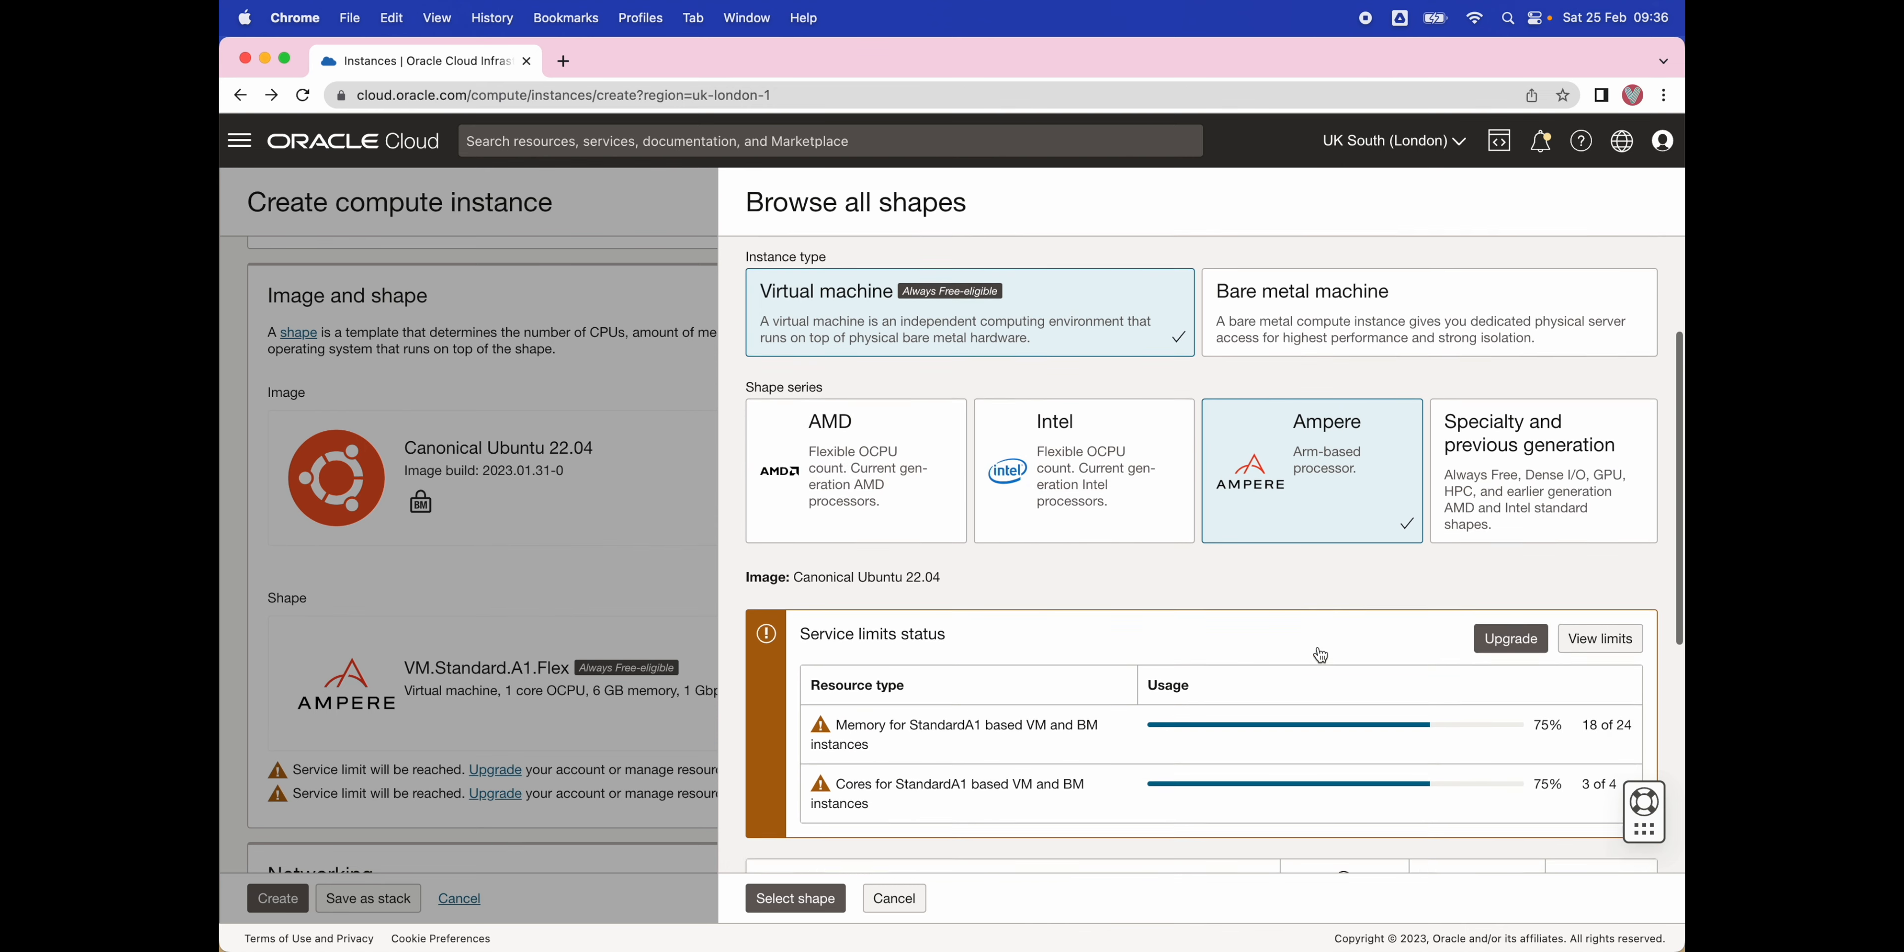
{"action": "scroll", "coordinate": [1320, 652], "scroll_direction": "down", "scroll_amount": 4}
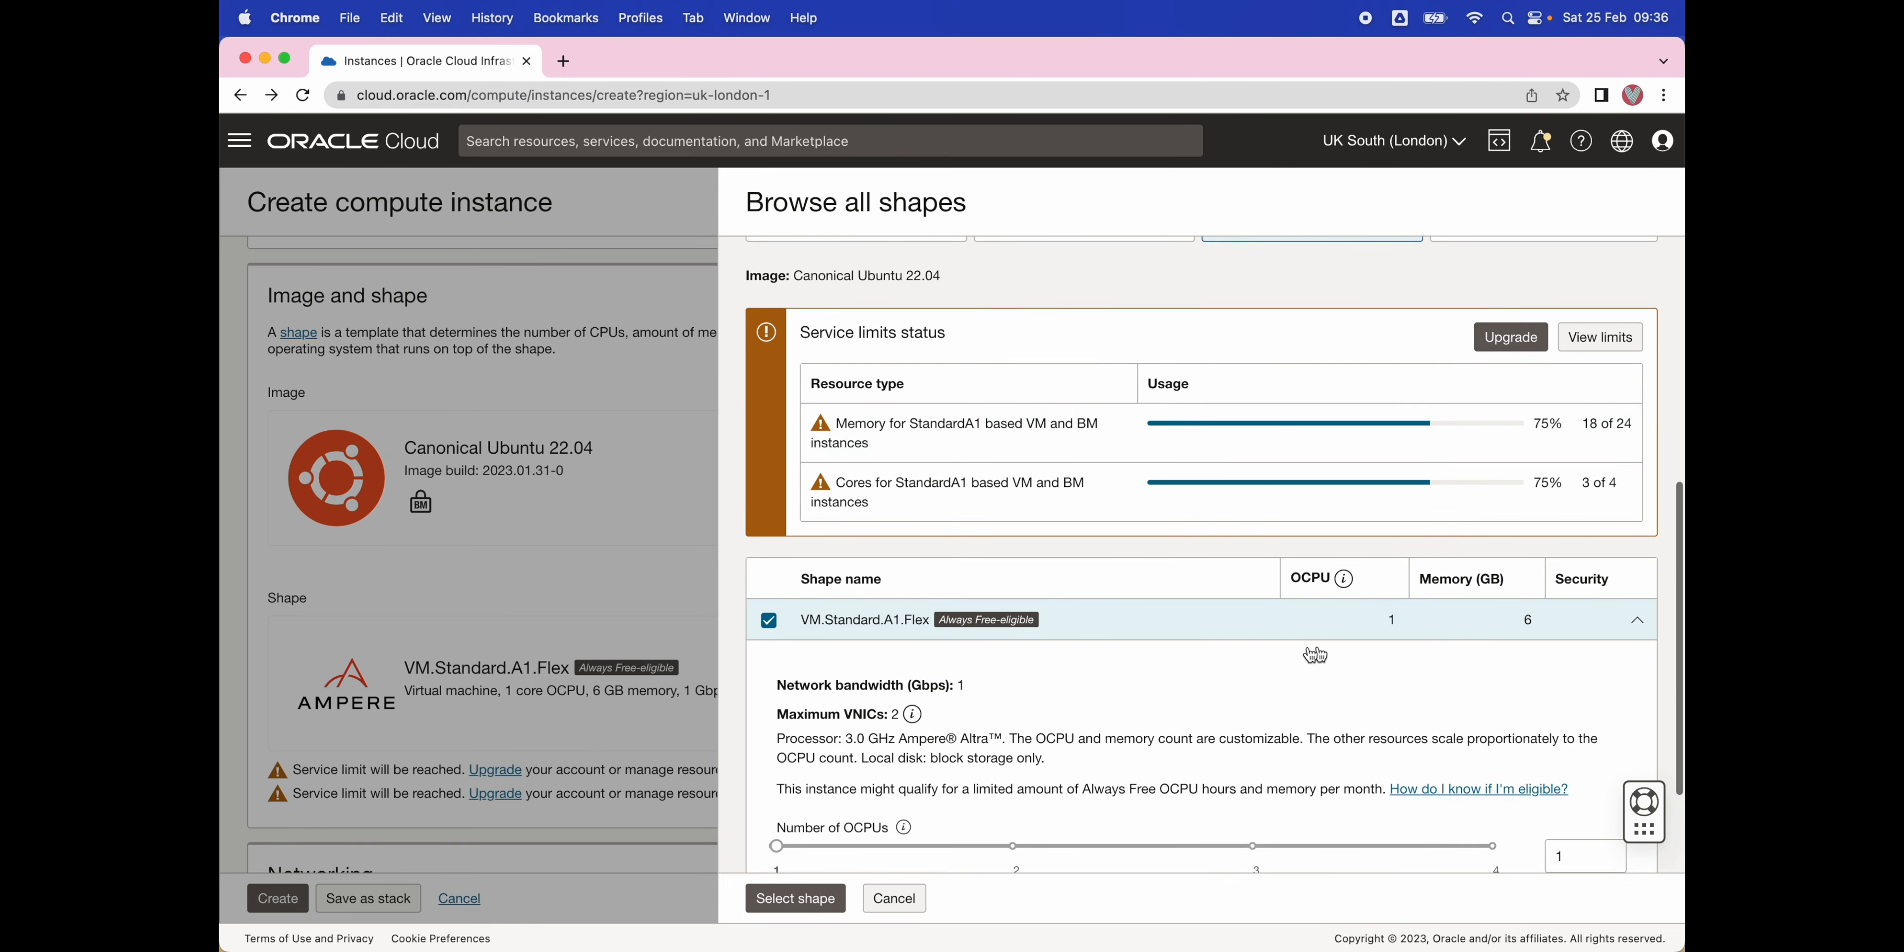
{"action": "scroll", "coordinate": [1133, 634], "scroll_direction": "down", "scroll_amount": 3}
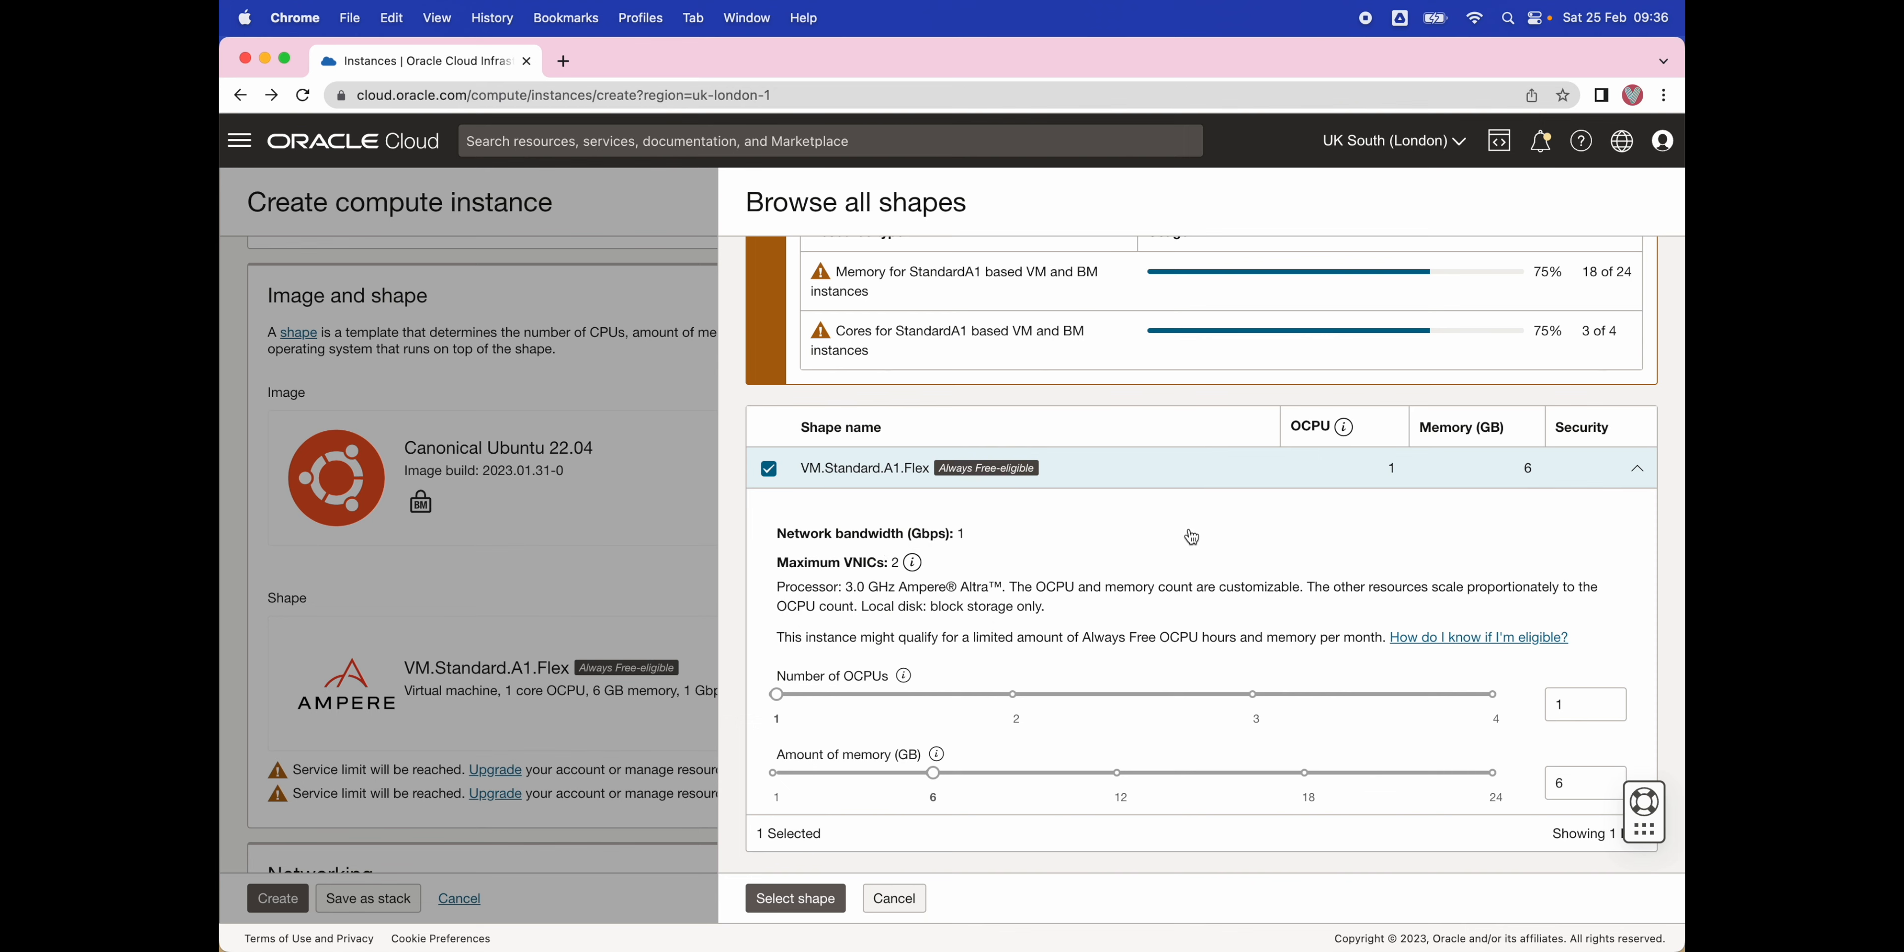
{"action": "scroll", "coordinate": [1191, 537], "scroll_direction": "up", "scroll_amount": 10}
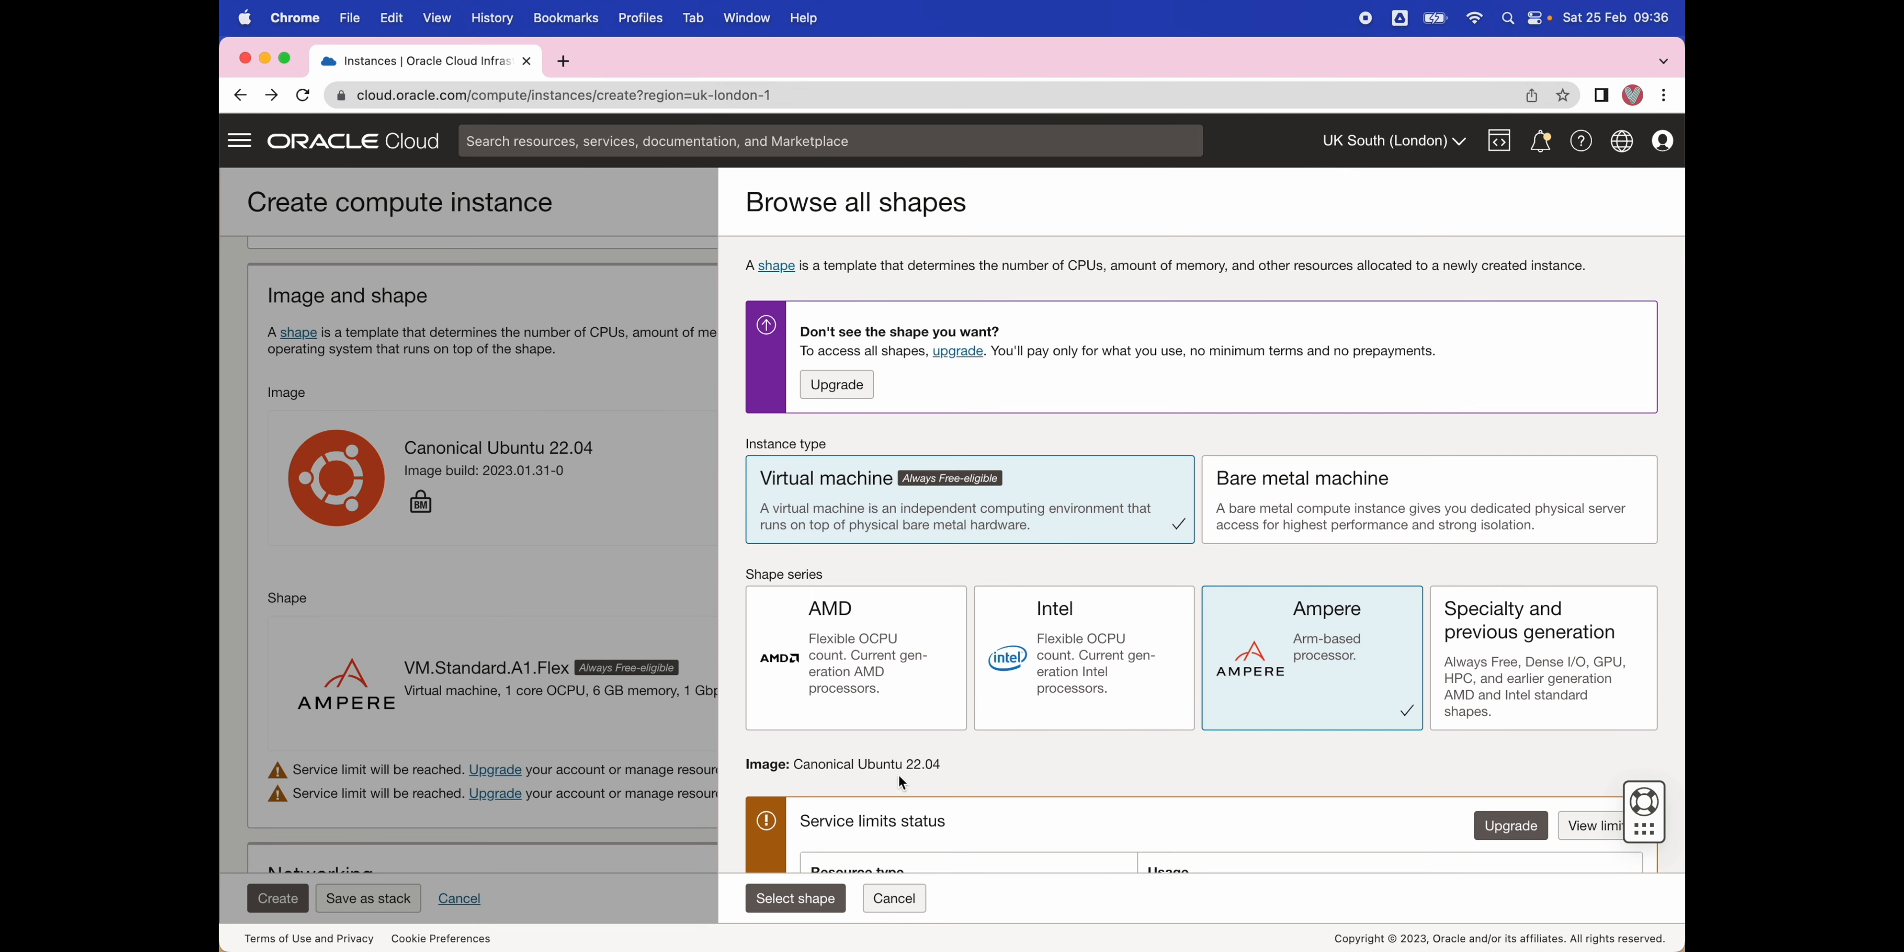
{"action": "left_click", "coordinate": [895, 898]}
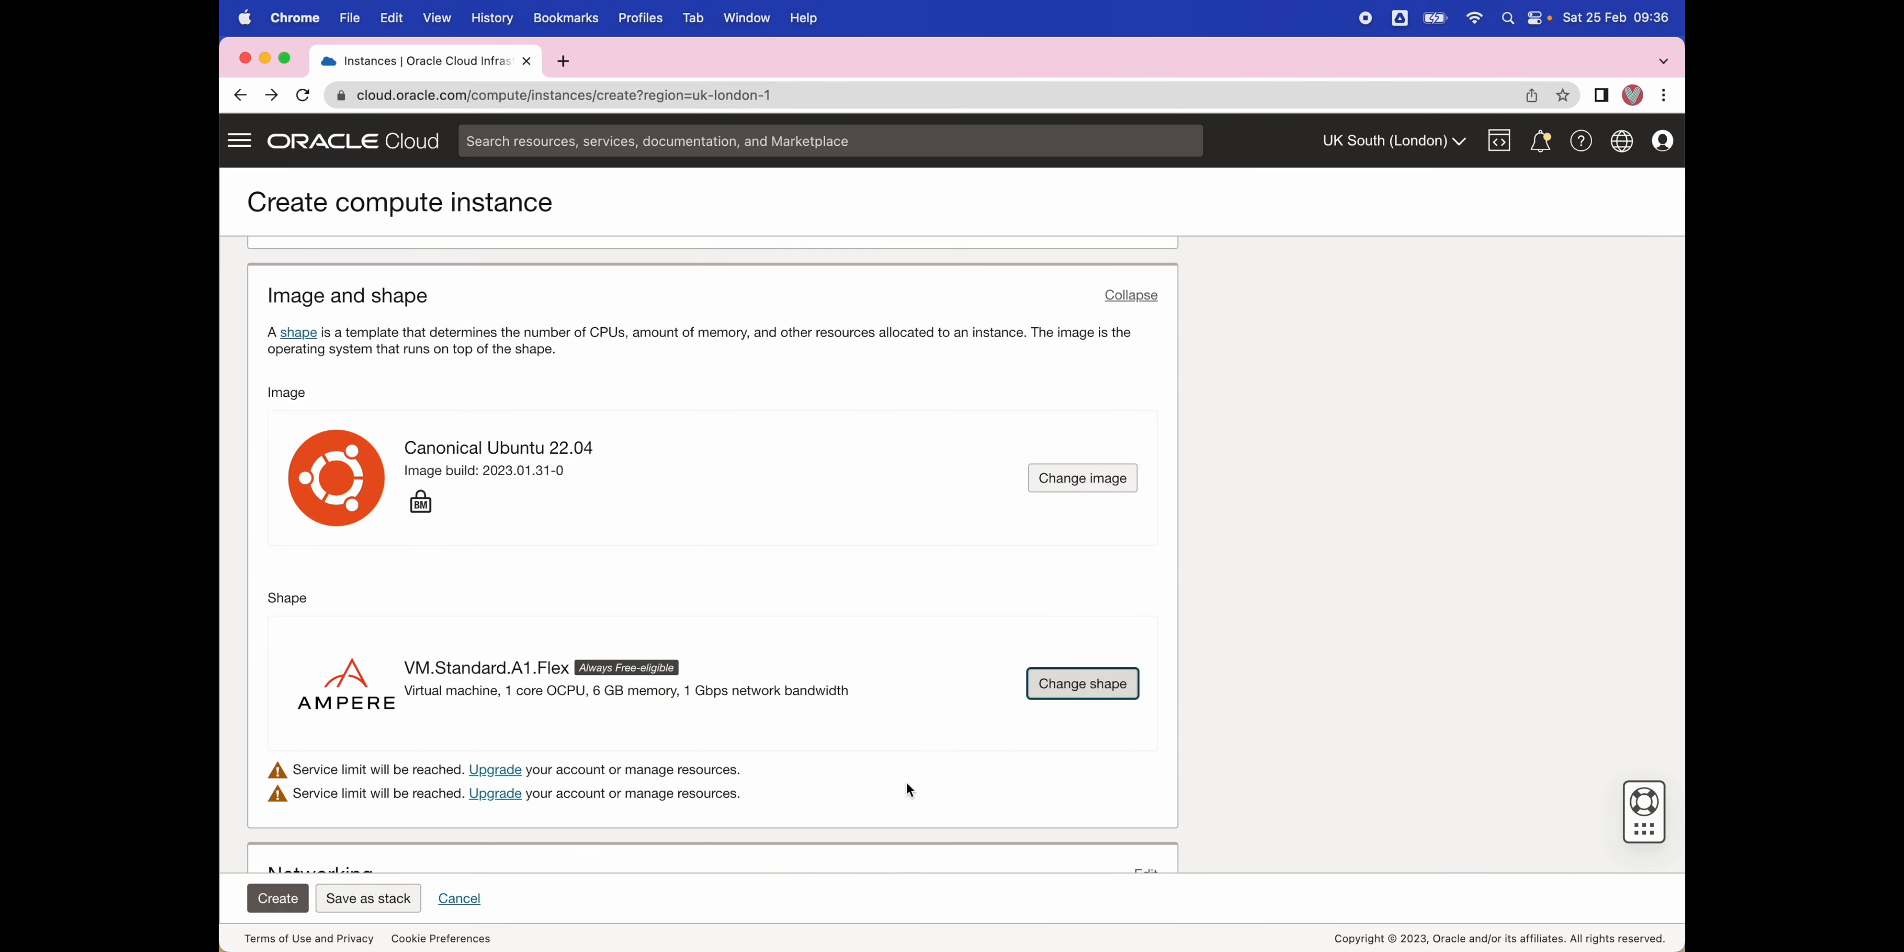
{"action": "left_click", "coordinate": [1119, 295]}
Save both the private and the public SSH key of the generated key pair
{"action": "scroll", "coordinate": [1120, 299], "scroll_direction": "down", "scroll_amount": 3}
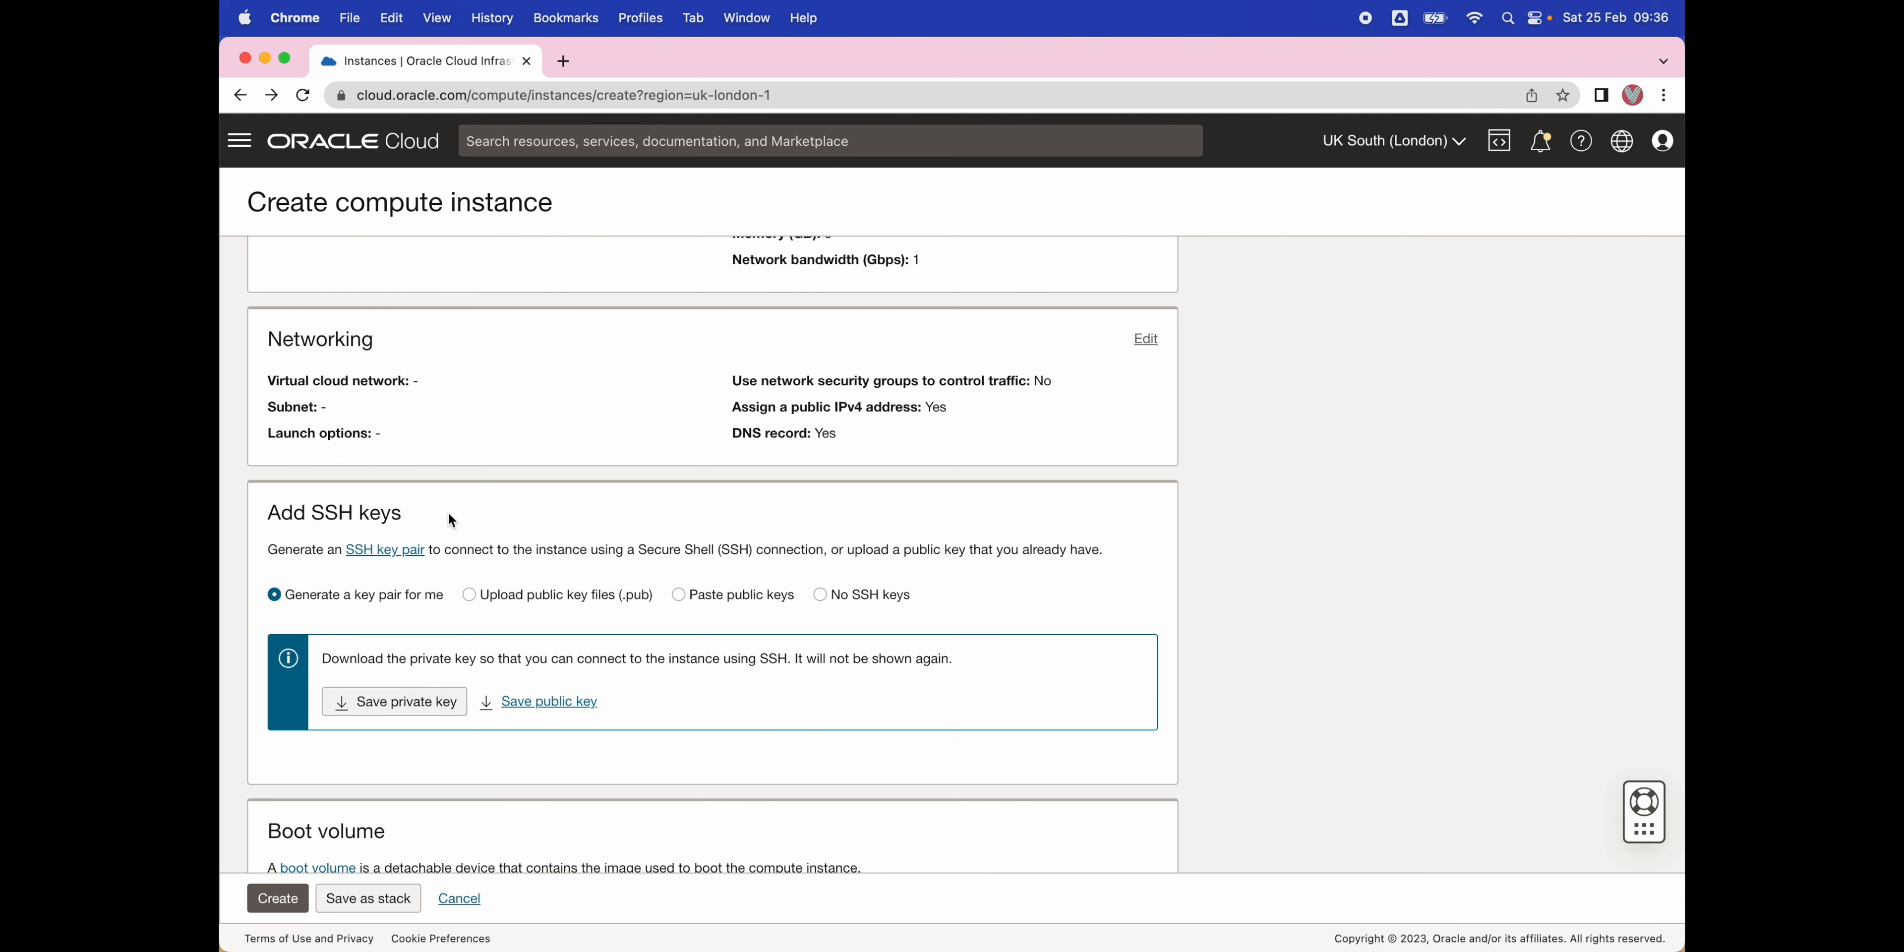
{"action": "left_click", "coordinate": [421, 714]}
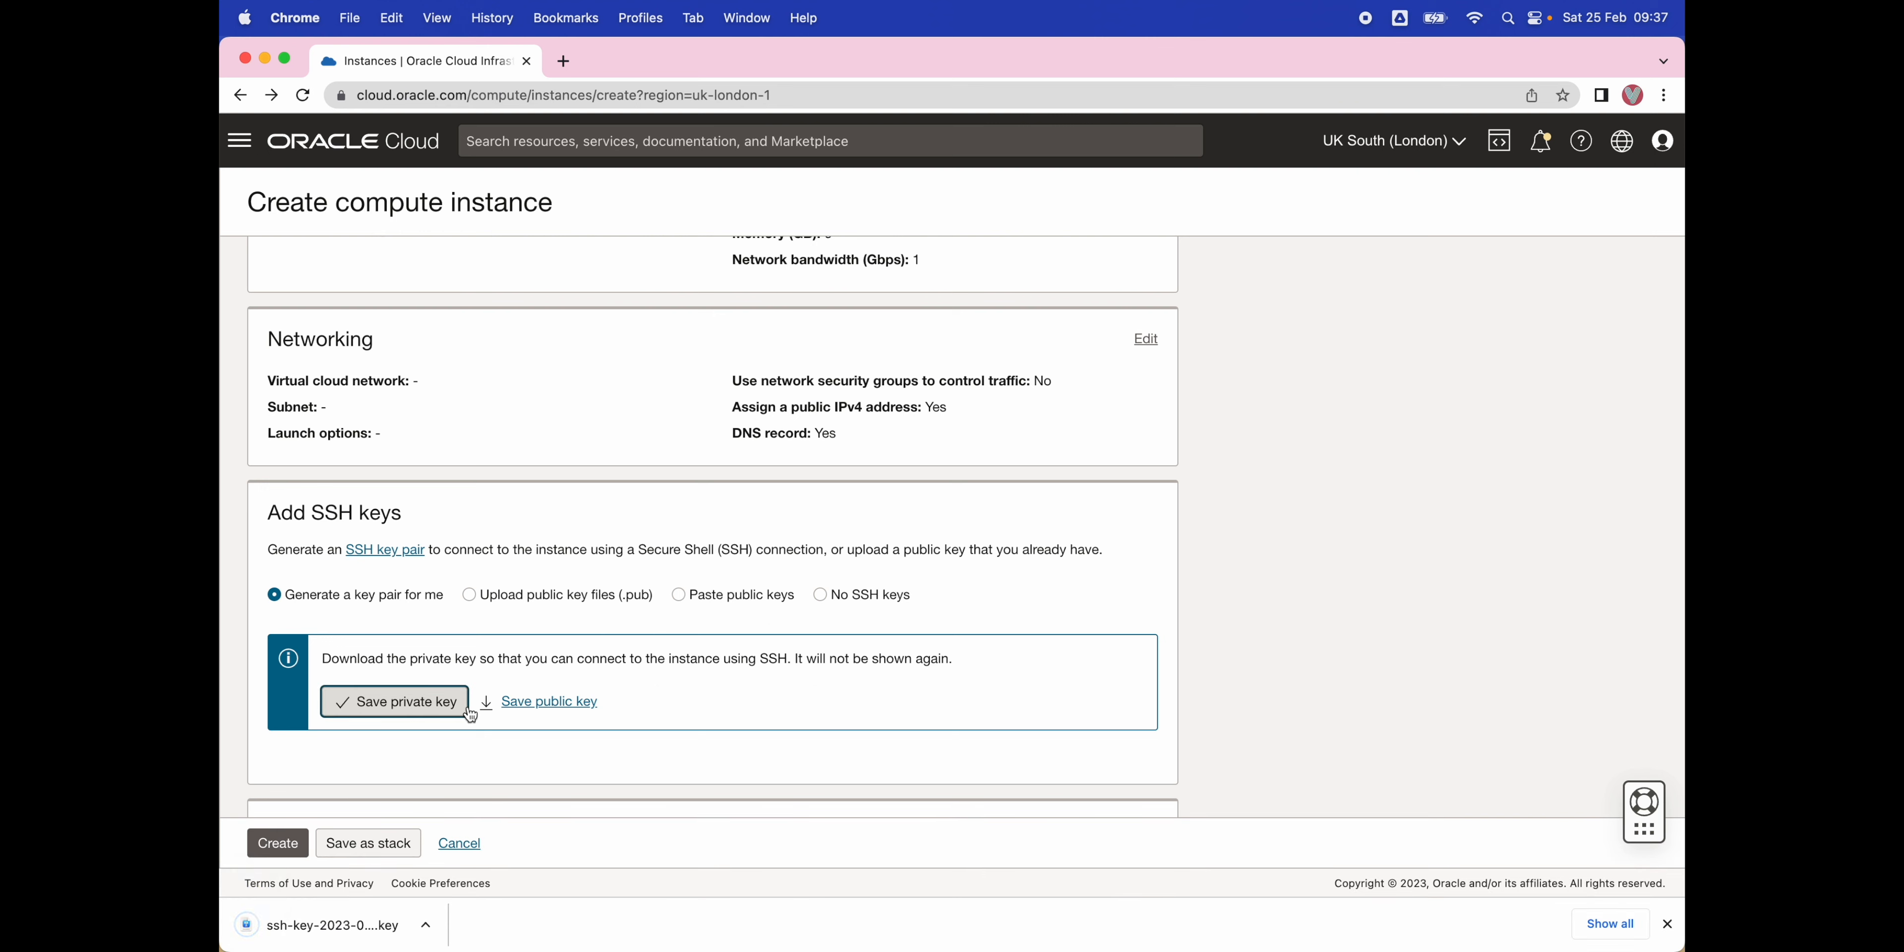
{"action": "left_click", "coordinate": [556, 706]}
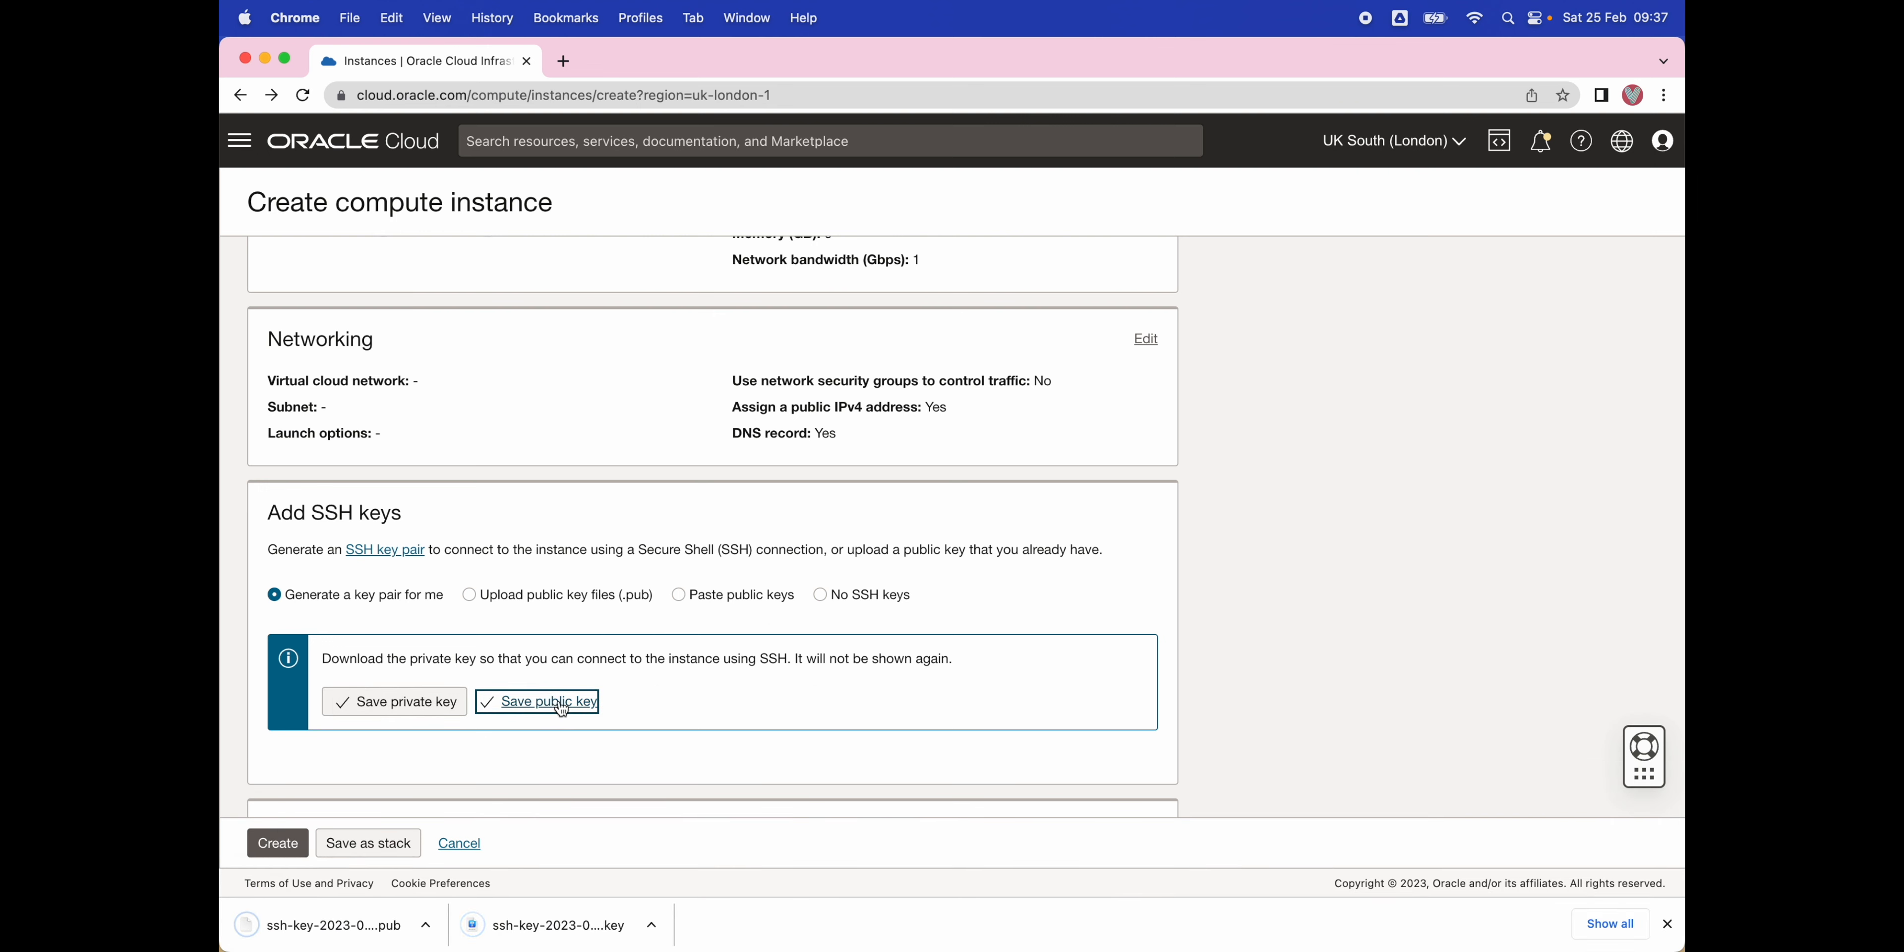
{"action": "left_click", "coordinate": [693, 696]}
Try to create the instance with the default boot volume settings, and return to its networking settings
{"action": "scroll", "coordinate": [694, 703], "scroll_direction": "down", "scroll_amount": 5}
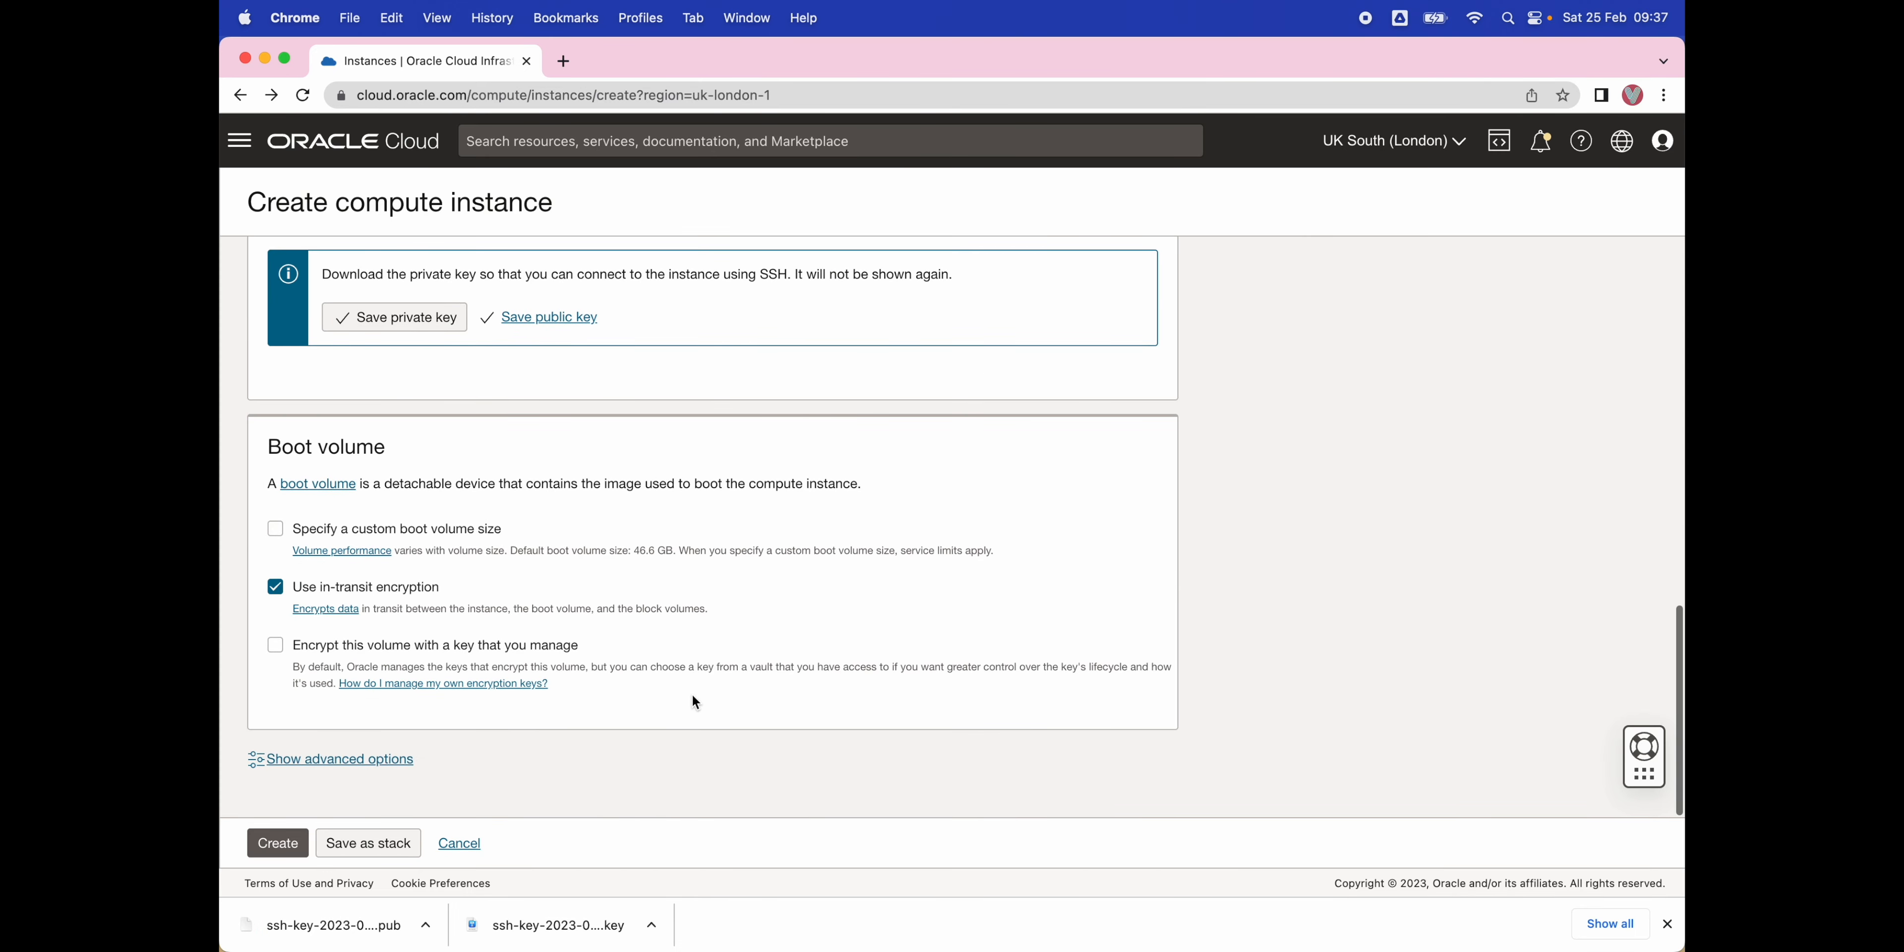
{"action": "left_click", "coordinate": [278, 854]}
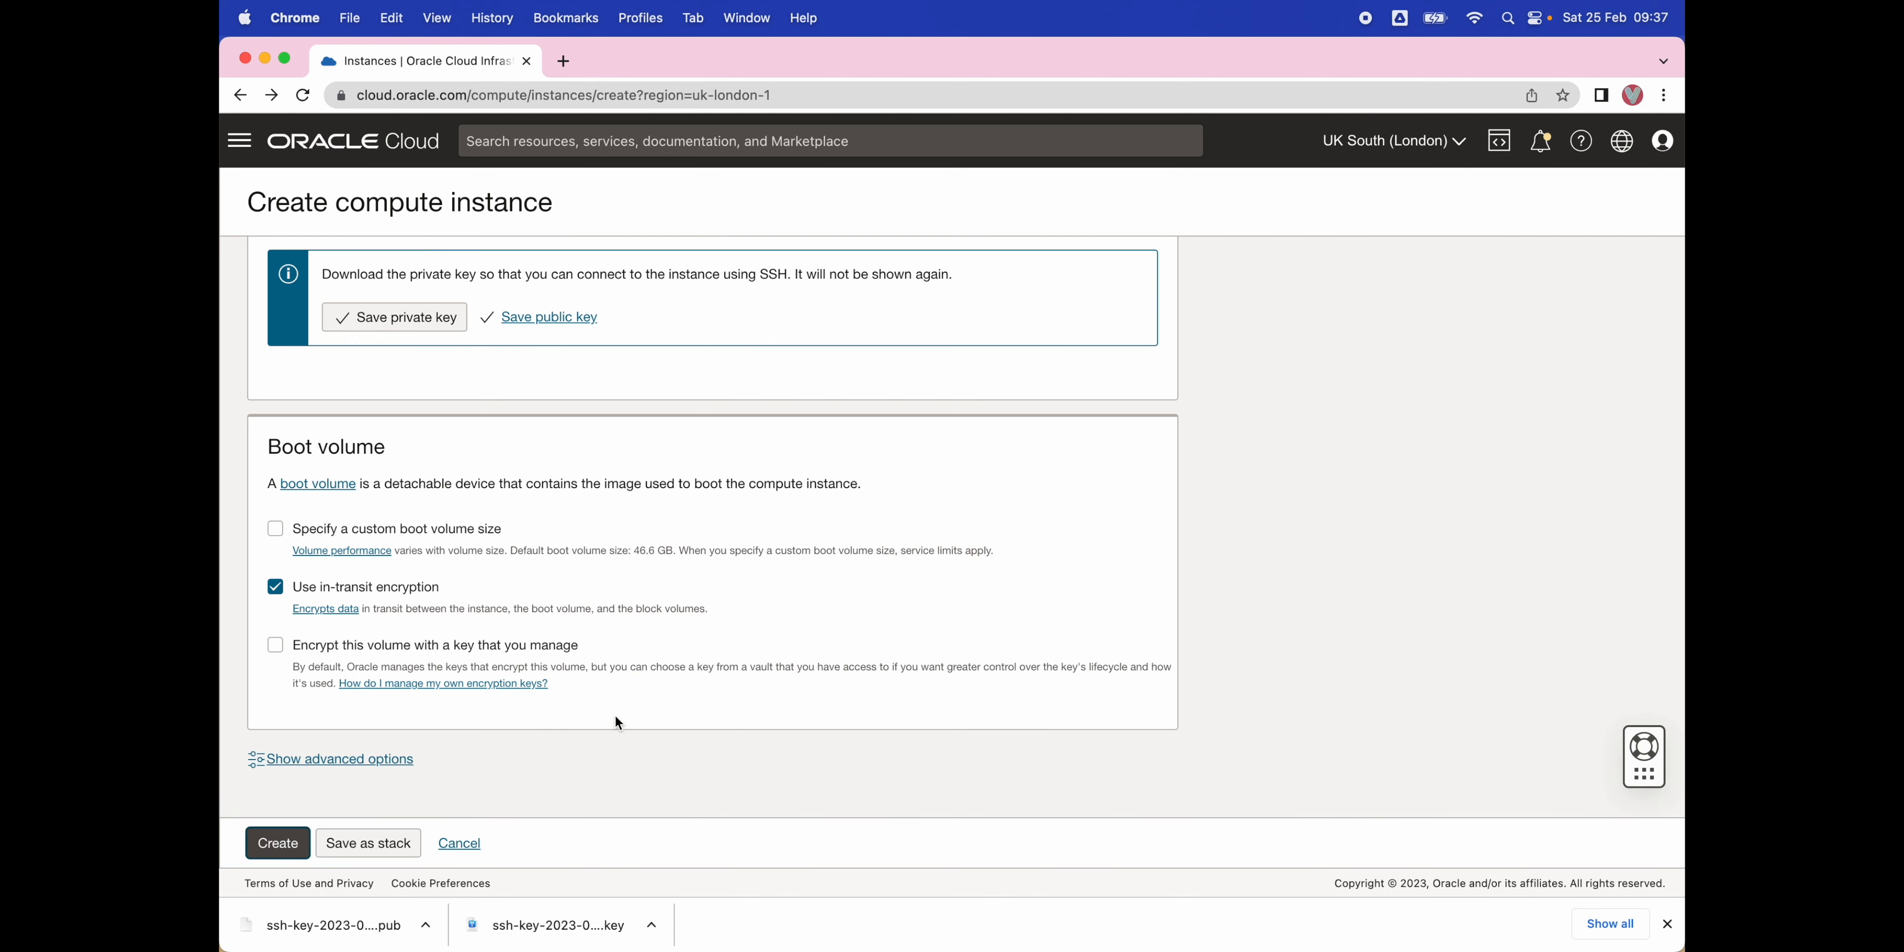
{"action": "scroll", "coordinate": [1185, 562], "scroll_direction": "up", "scroll_amount": 10}
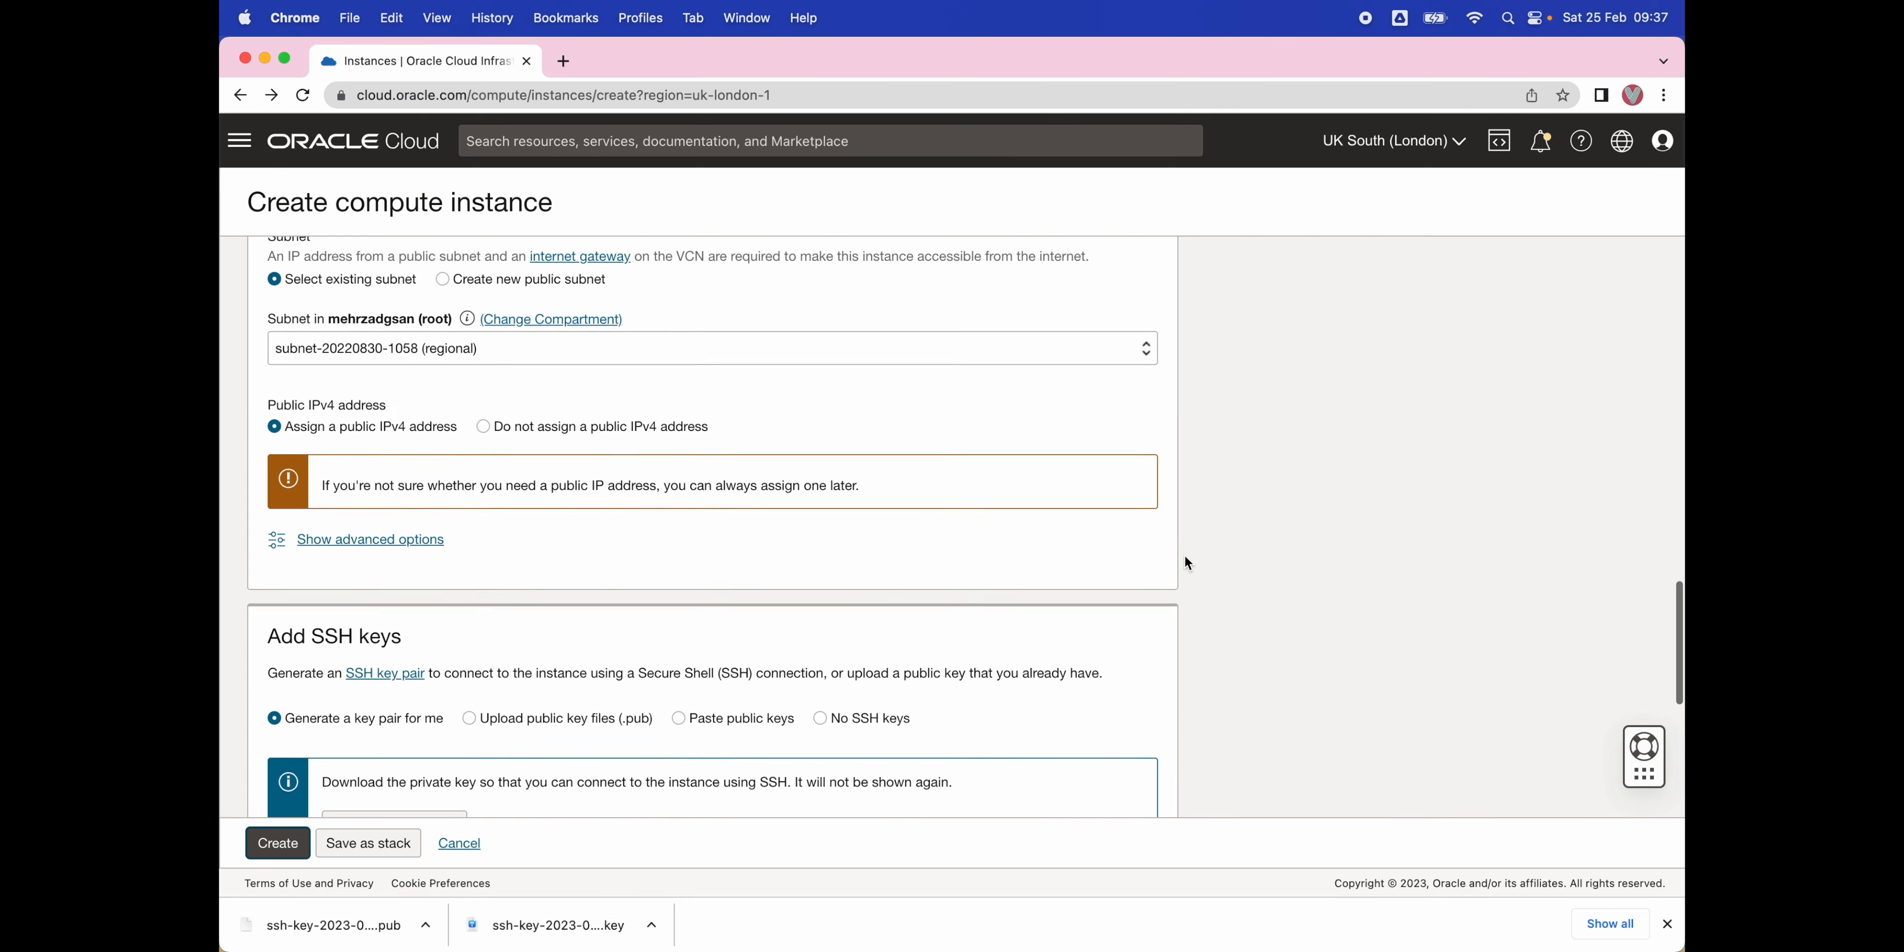
{"action": "scroll", "coordinate": [1188, 563], "scroll_direction": "up", "scroll_amount": 2}
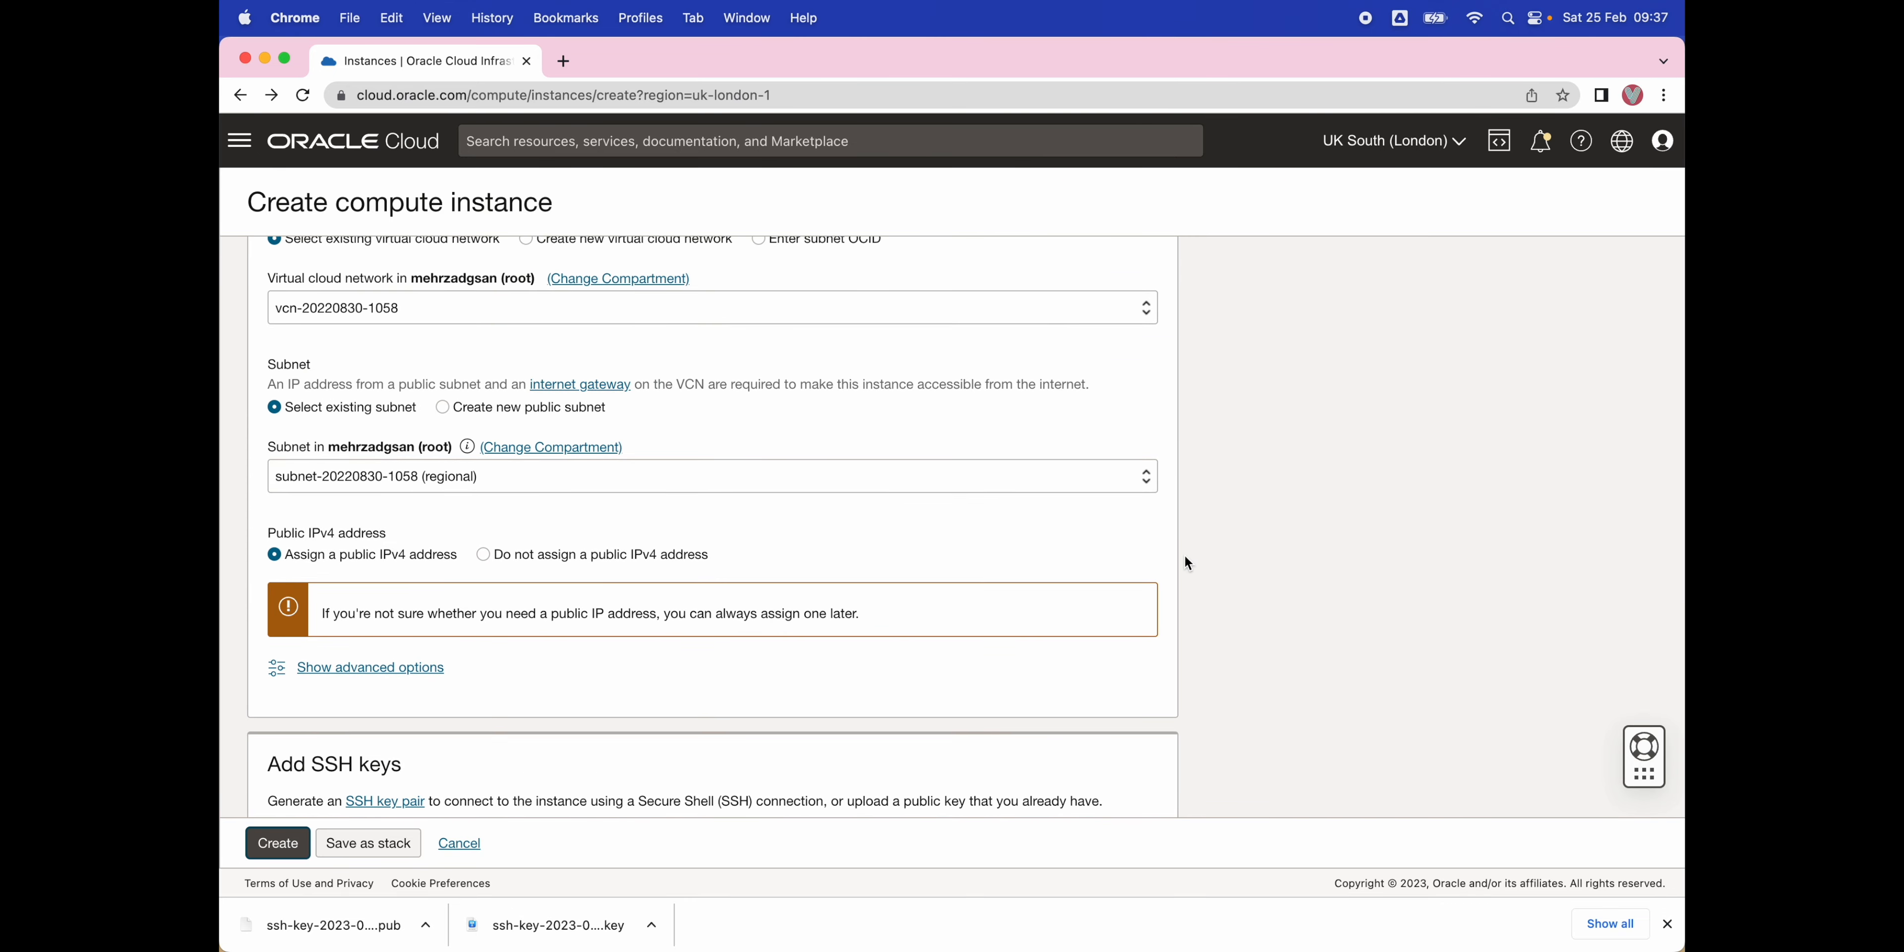
{"action": "scroll", "coordinate": [985, 530], "scroll_direction": "up", "scroll_amount": 3}
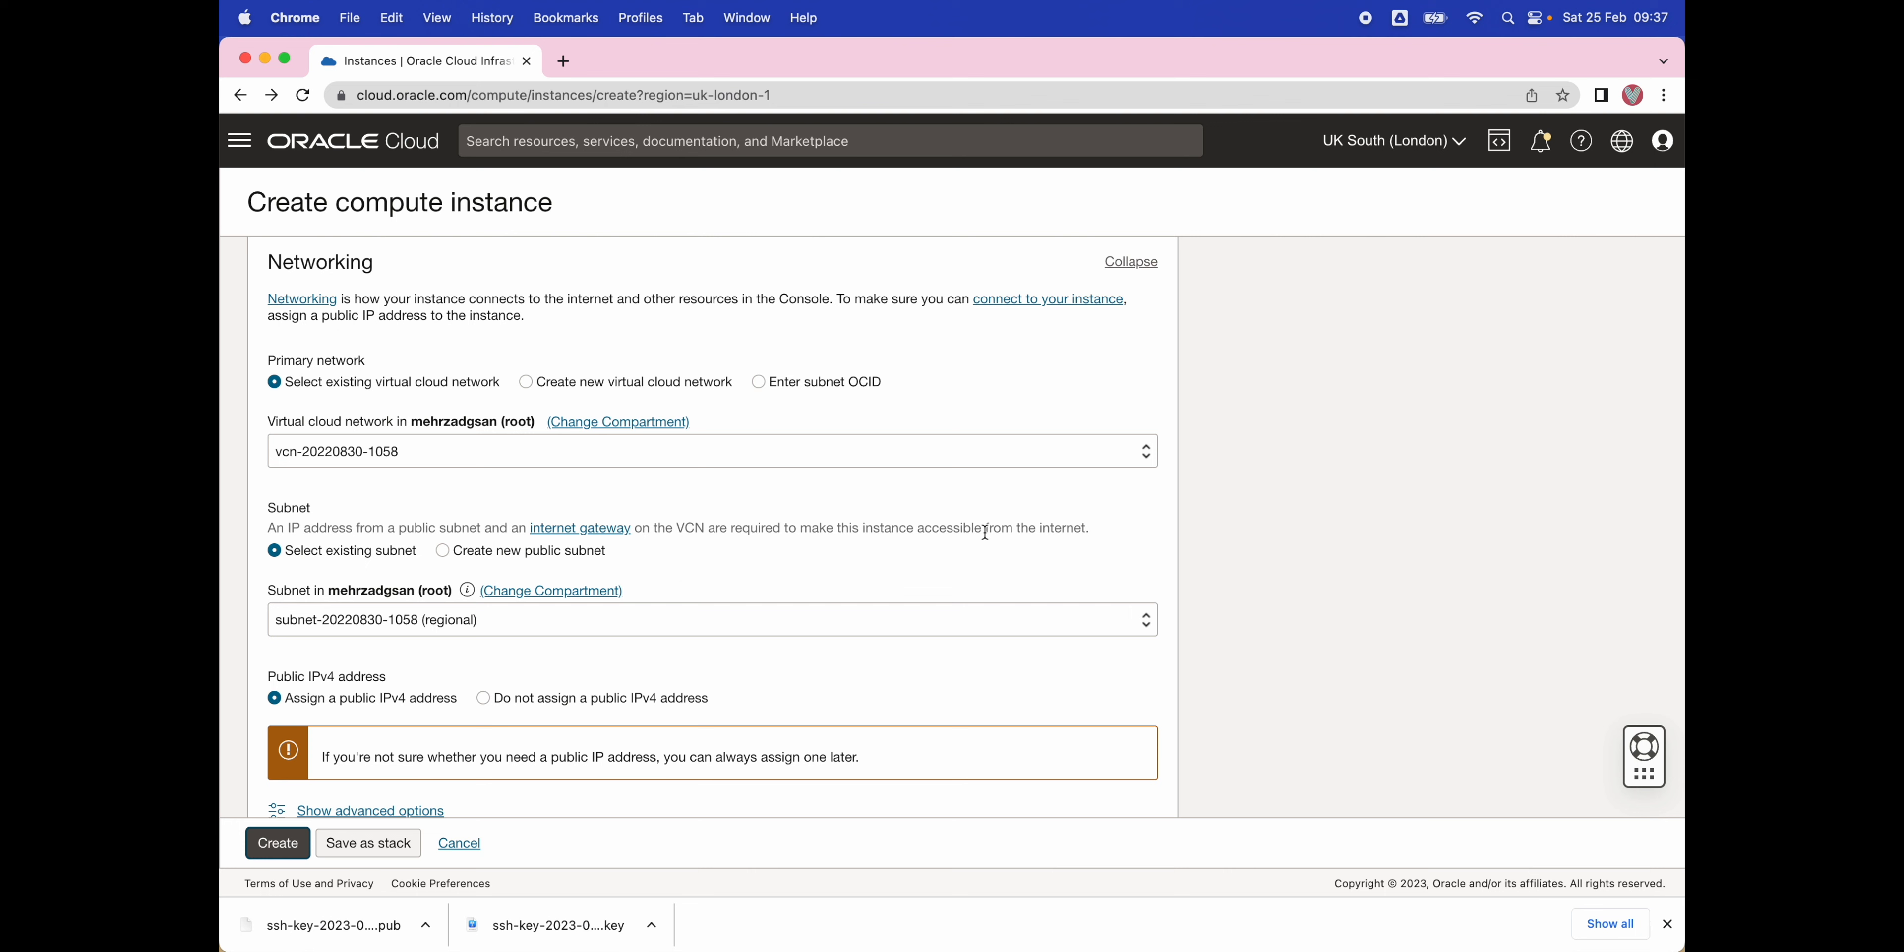
{"action": "left_click", "coordinate": [839, 627]}
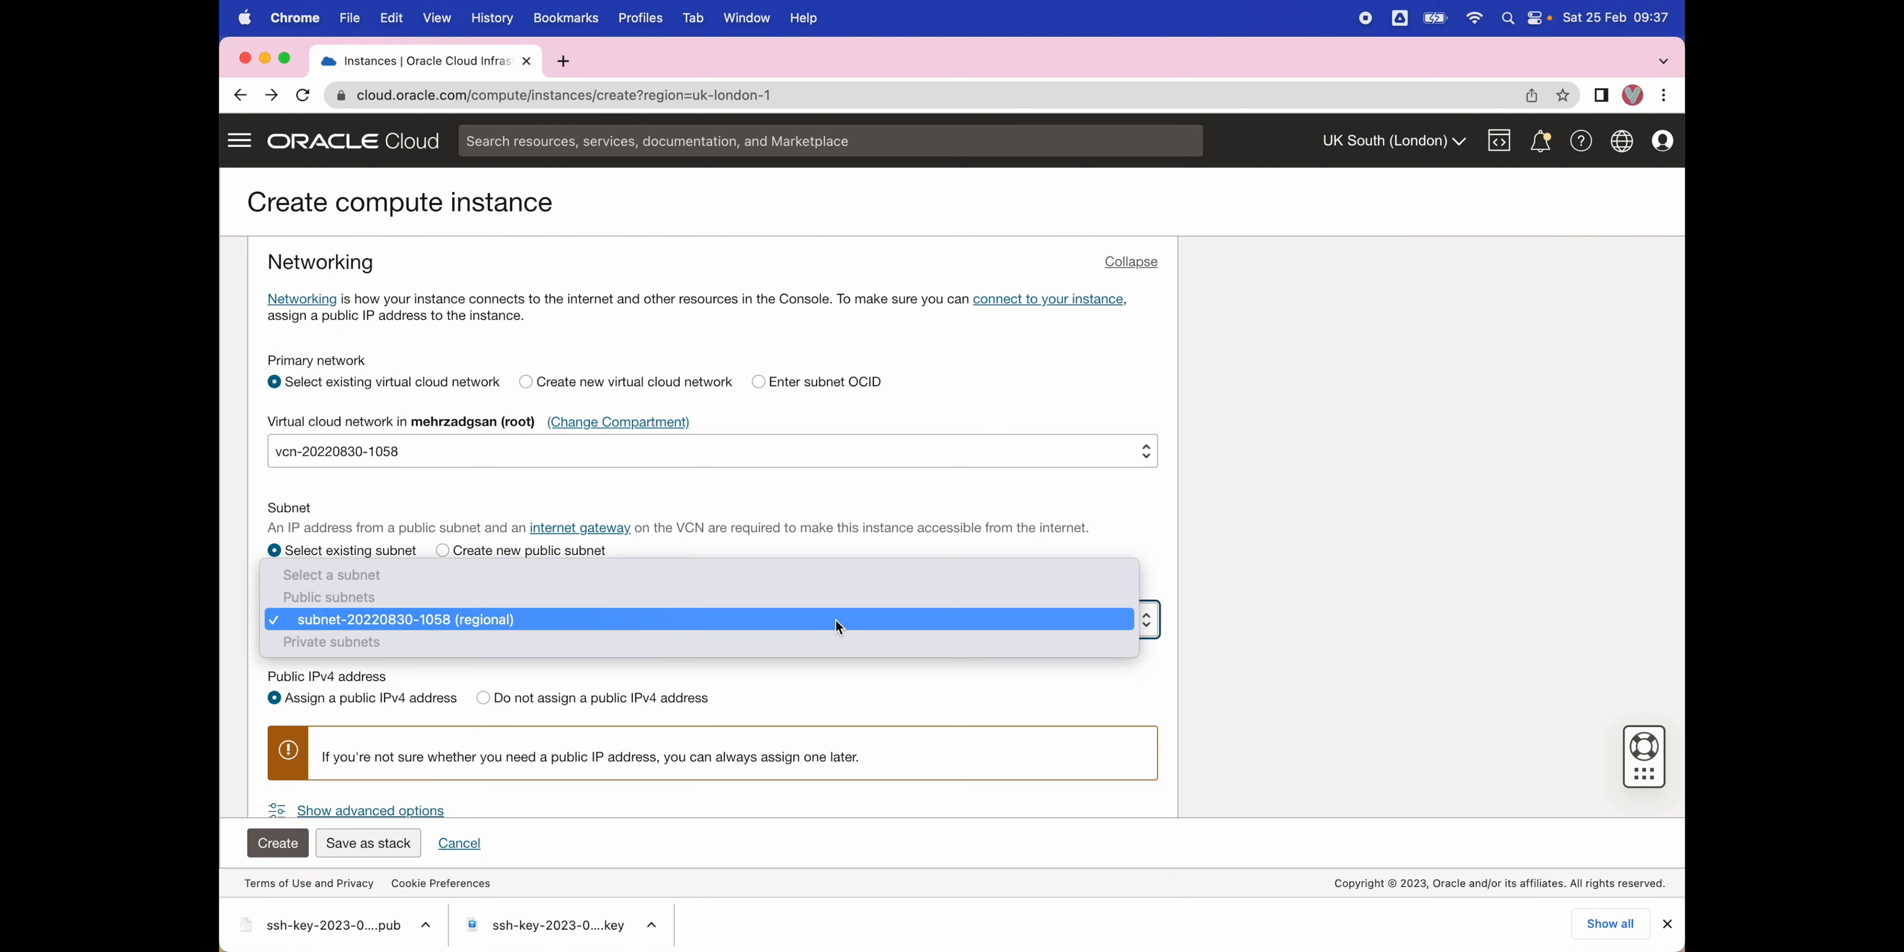
{"action": "left_click", "coordinate": [838, 621]}
{"action": "left_click", "coordinate": [916, 459]}
{"action": "left_click", "coordinate": [913, 452]}
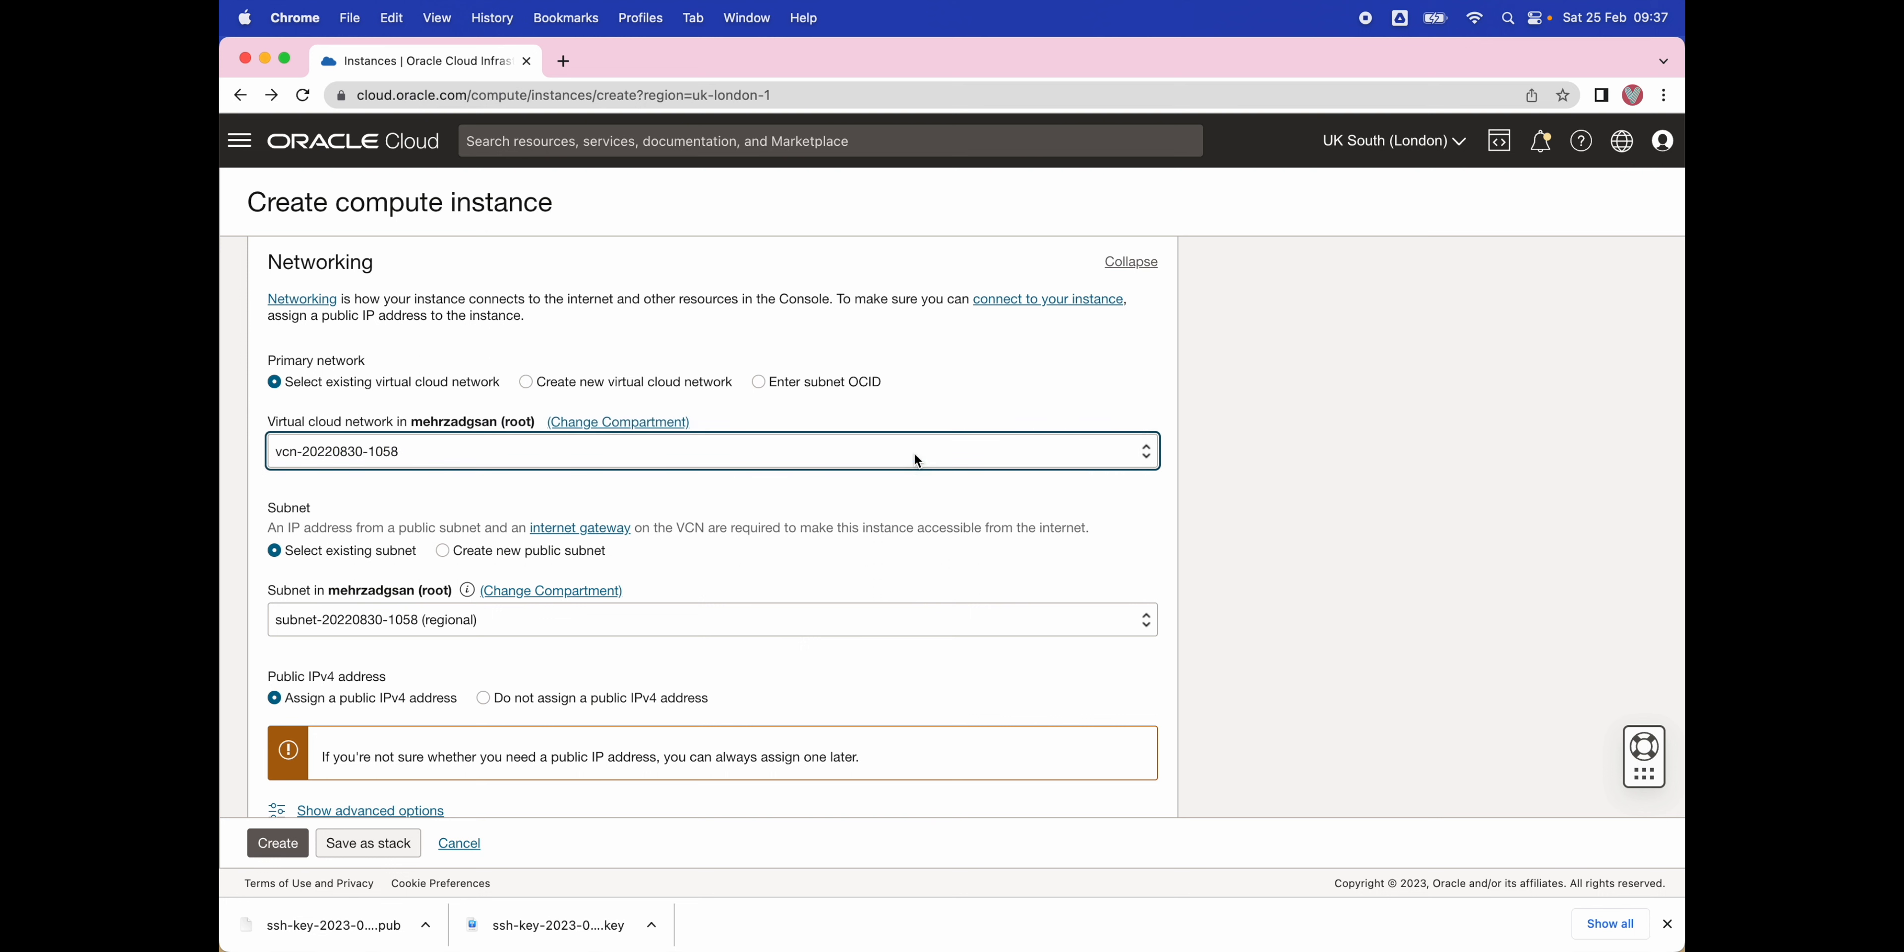
{"action": "scroll", "coordinate": [795, 529], "scroll_direction": "down", "scroll_amount": 2}
{"action": "scroll", "coordinate": [795, 529], "scroll_direction": "down", "scroll_amount": 1}
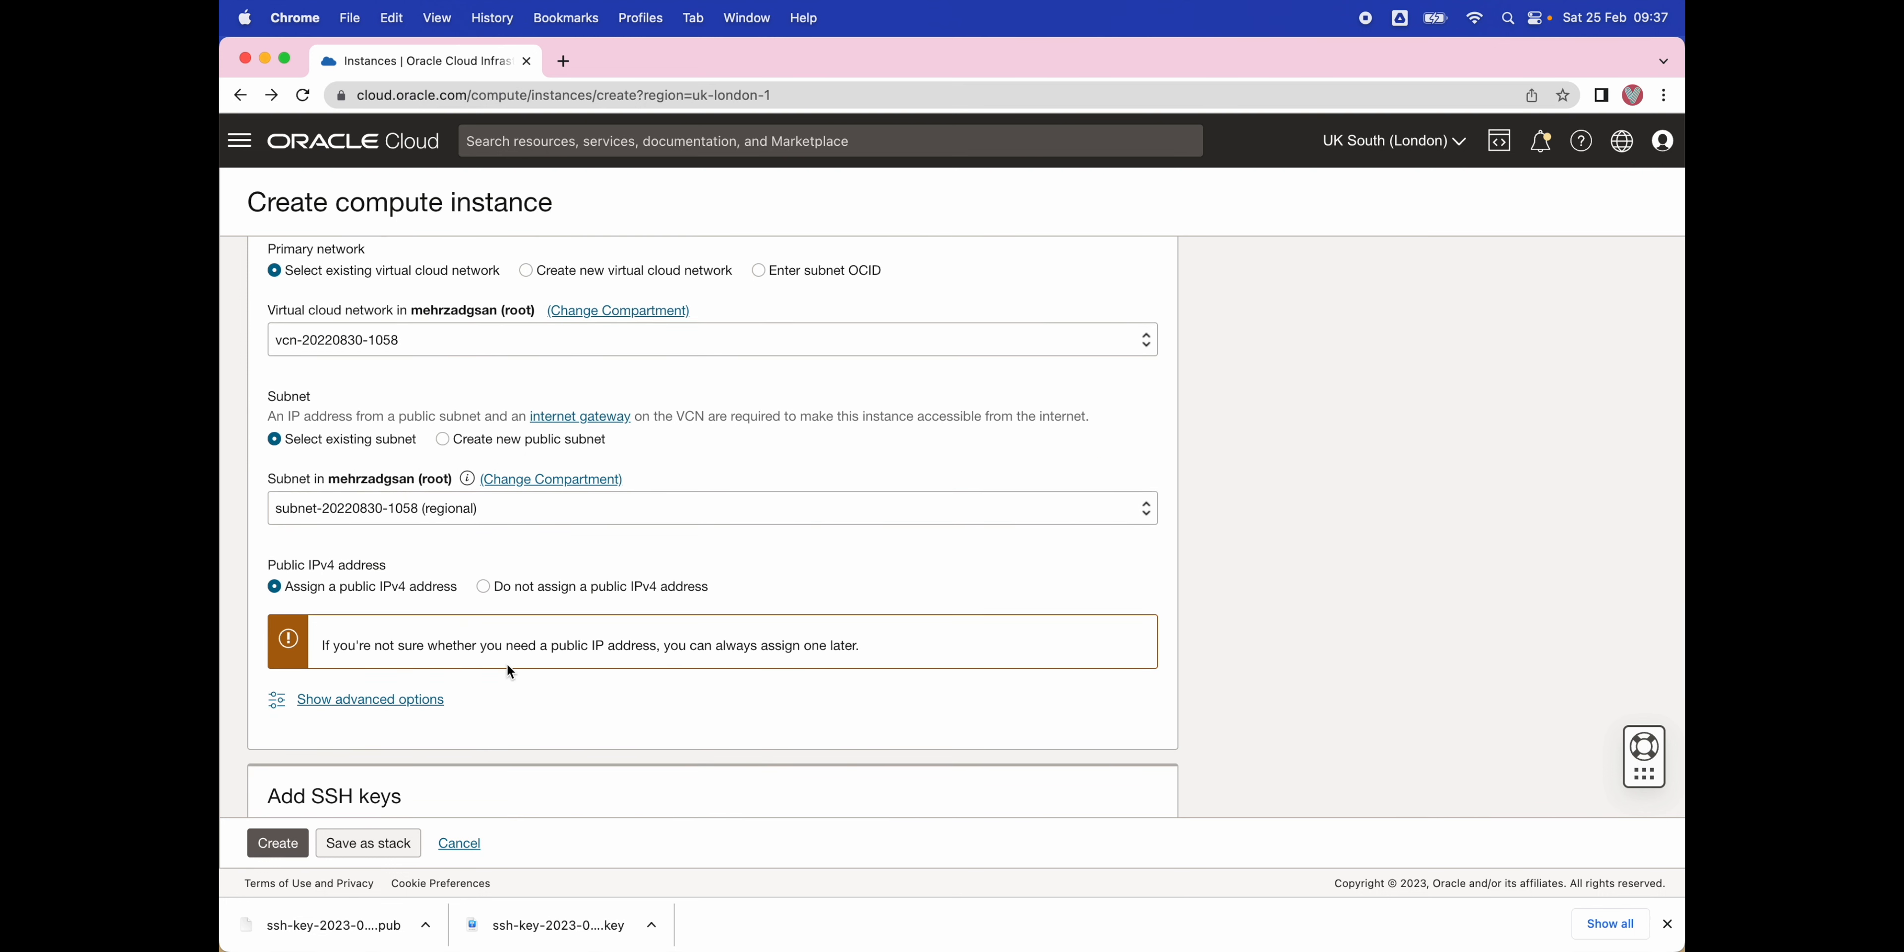
{"action": "left_click", "coordinate": [278, 844]}
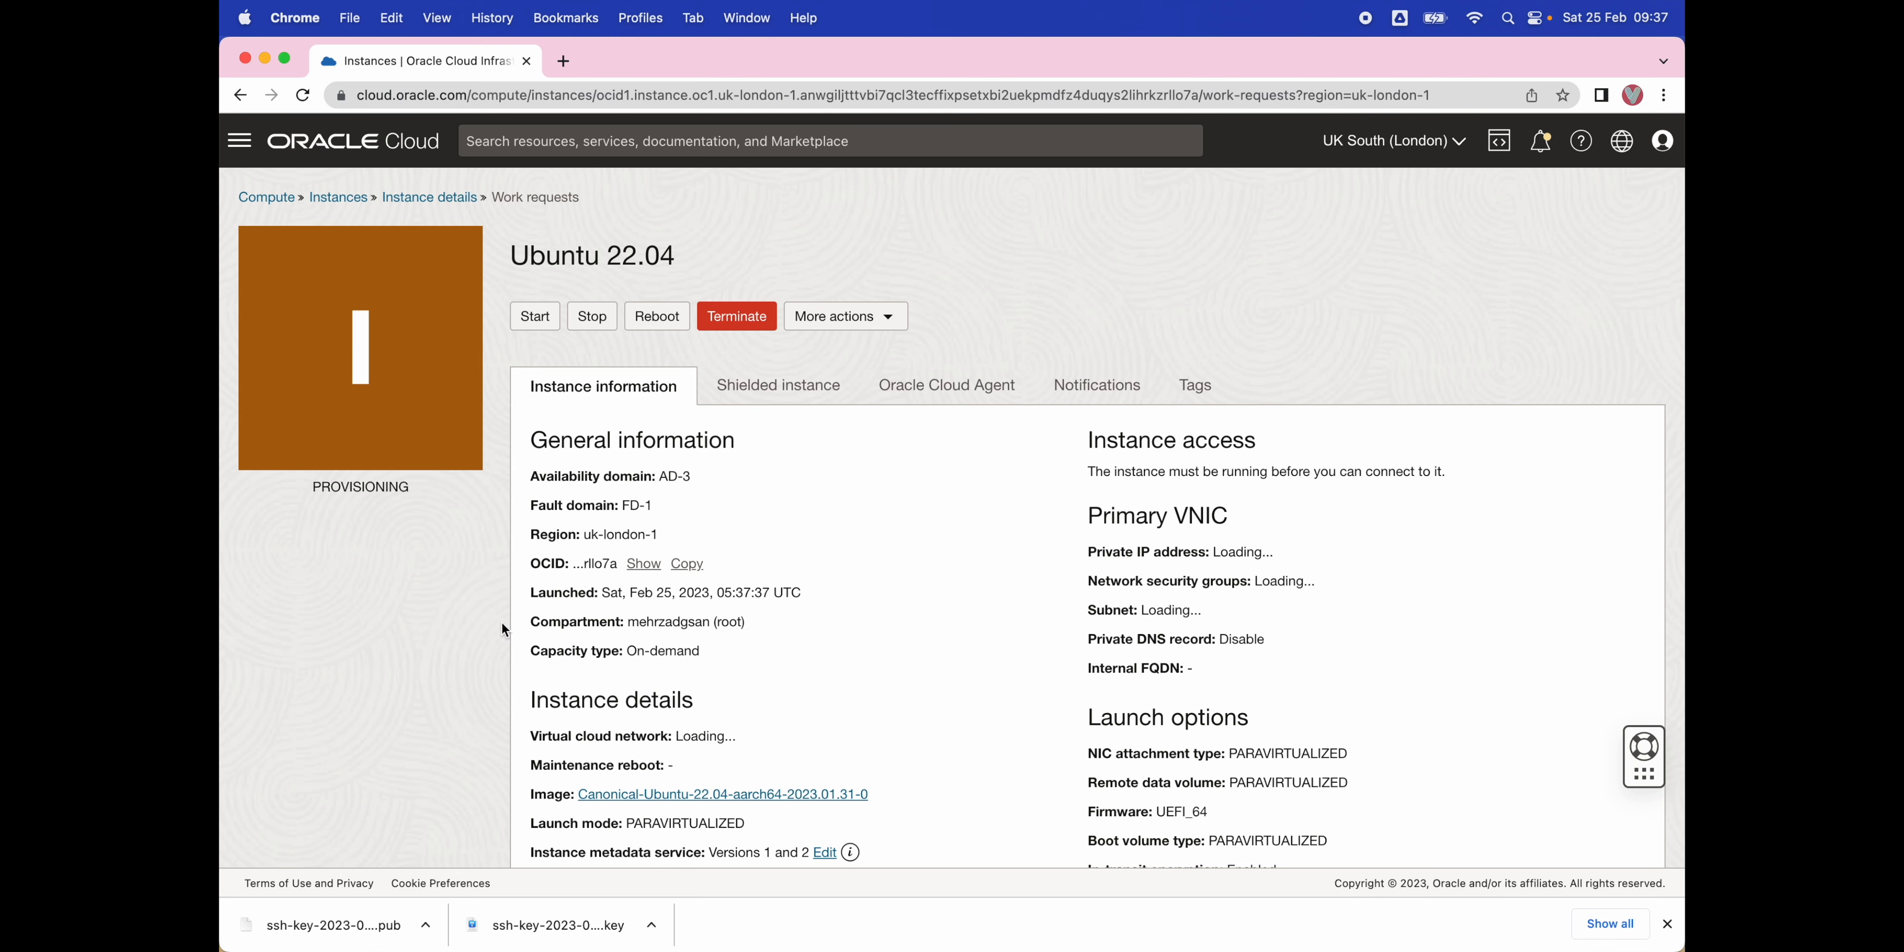
Examine the new instance's details and check the progress of its creation work request until it completes
{"action": "scroll", "coordinate": [502, 624], "scroll_direction": "down", "scroll_amount": 2}
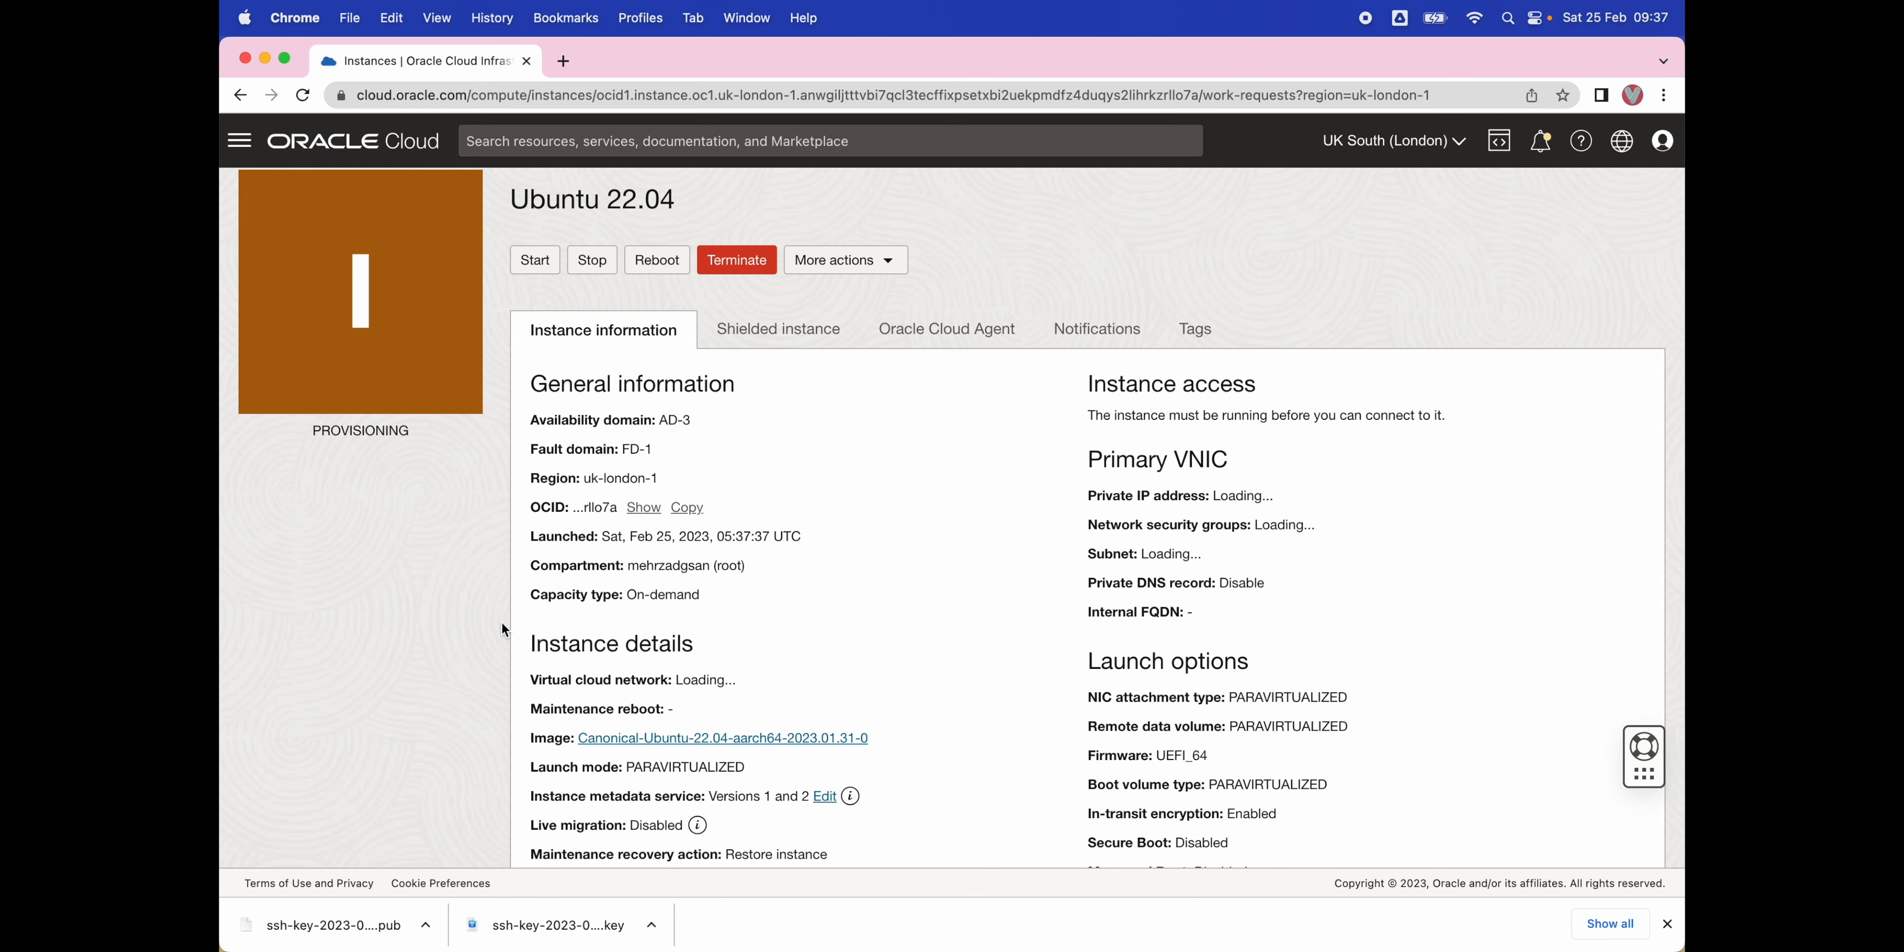
{"action": "scroll", "coordinate": [502, 629], "scroll_direction": "down", "scroll_amount": 5}
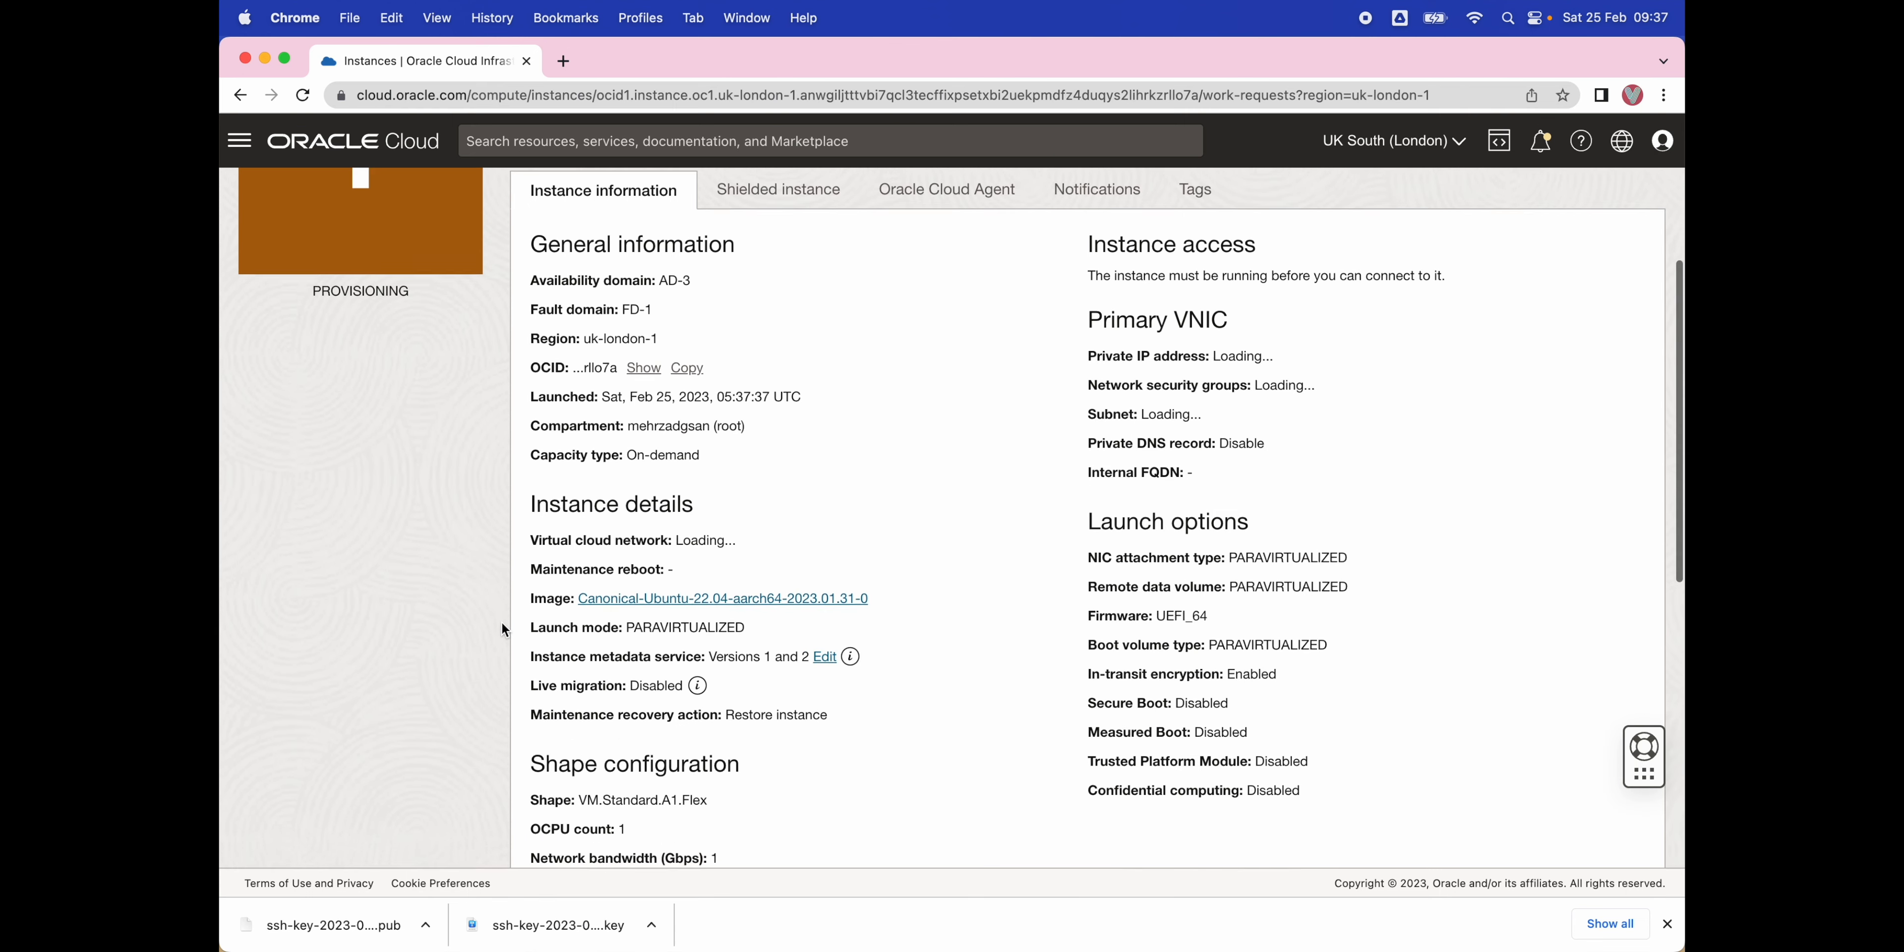
{"action": "scroll", "coordinate": [504, 629], "scroll_direction": "down", "scroll_amount": 3}
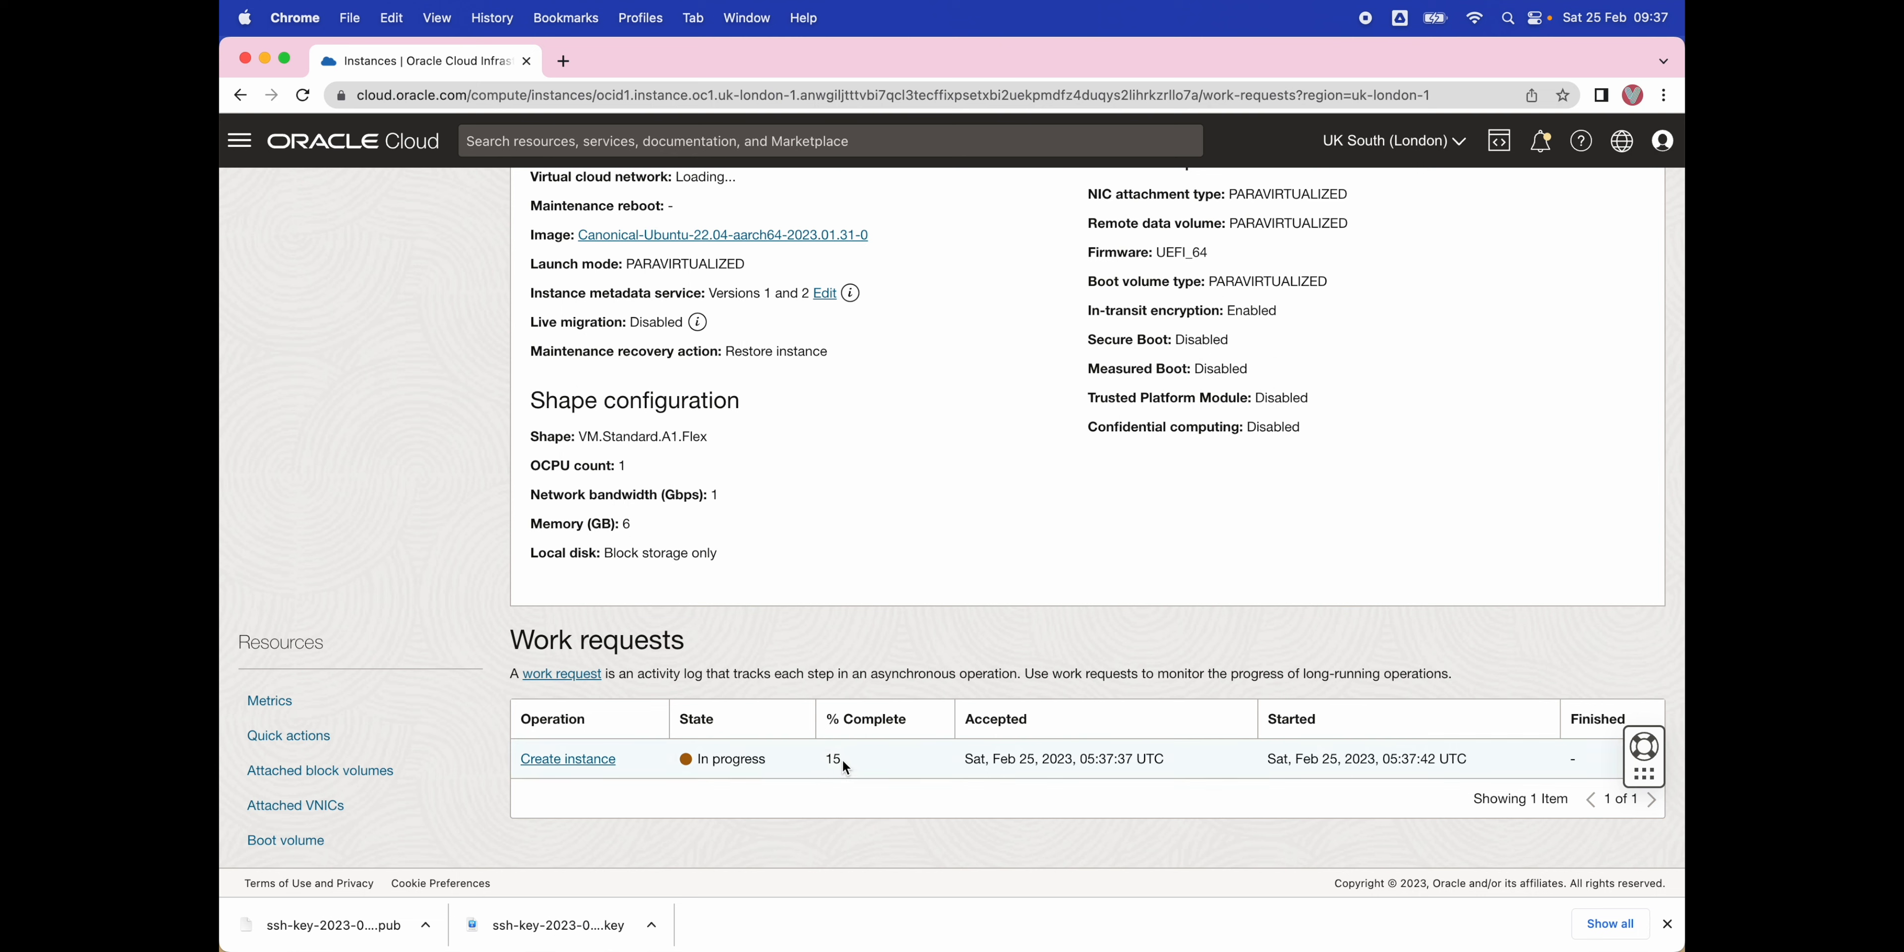
{"action": "left_click", "coordinate": [836, 796]}
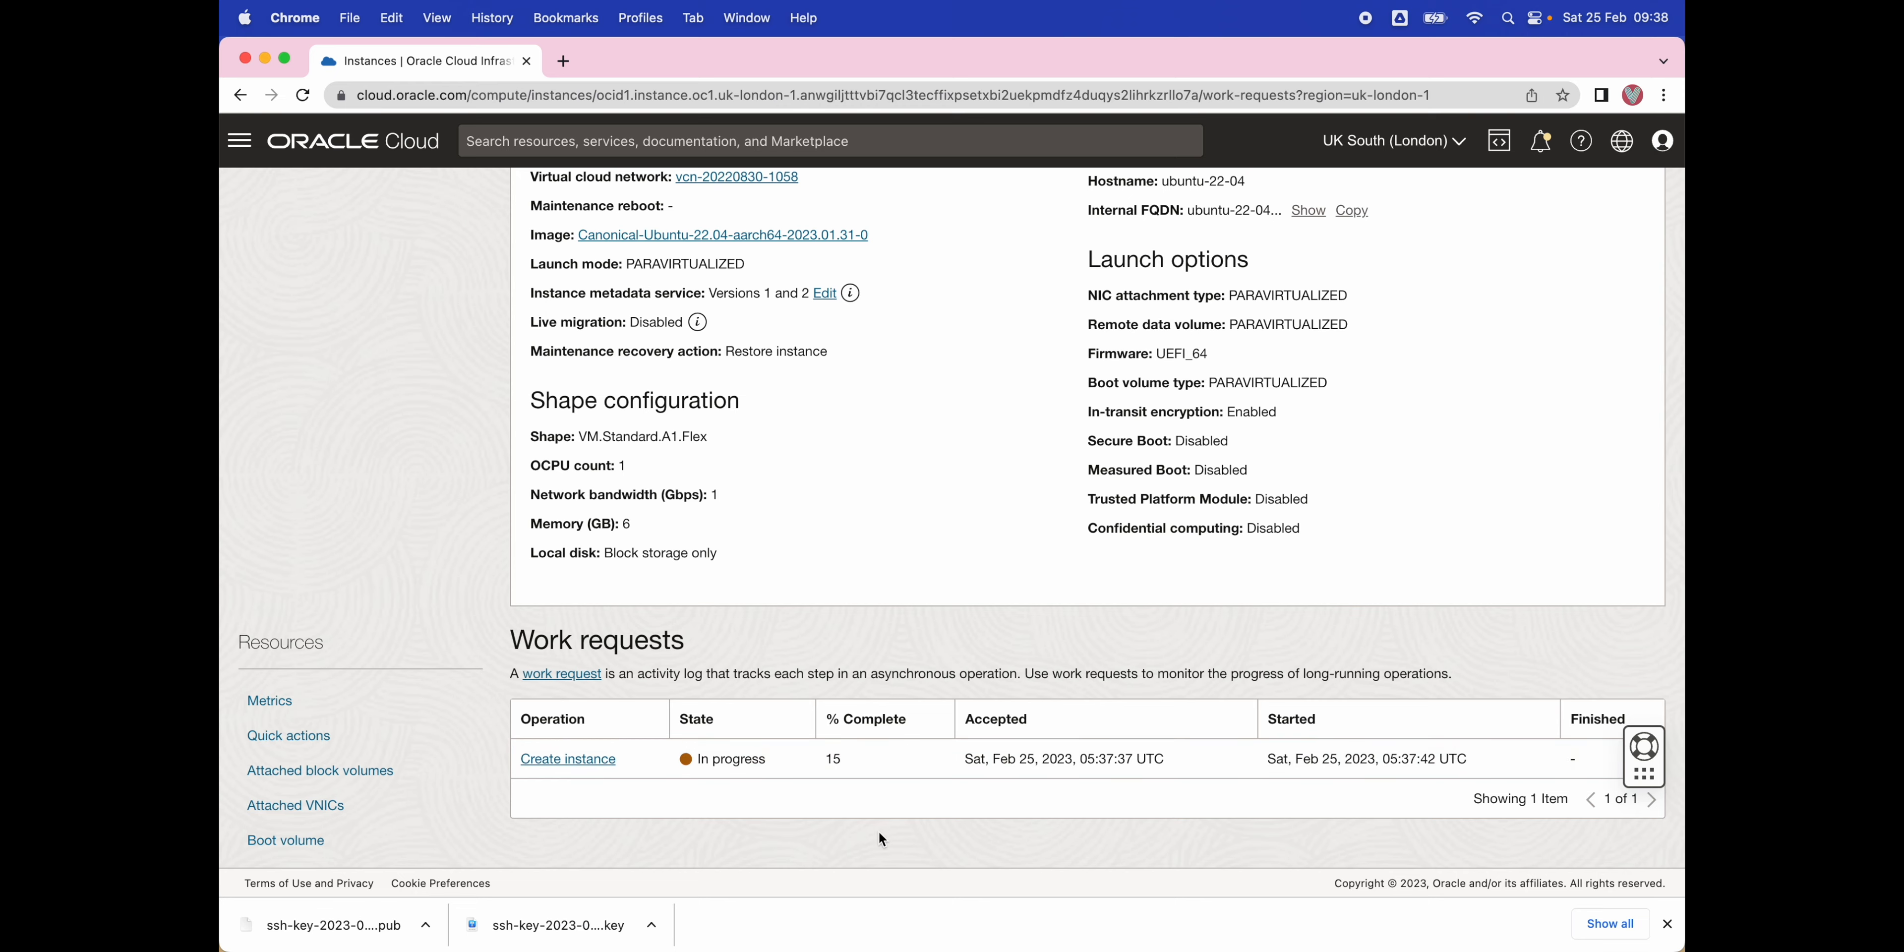
{"action": "scroll", "coordinate": [882, 839], "scroll_direction": "up", "scroll_amount": 5}
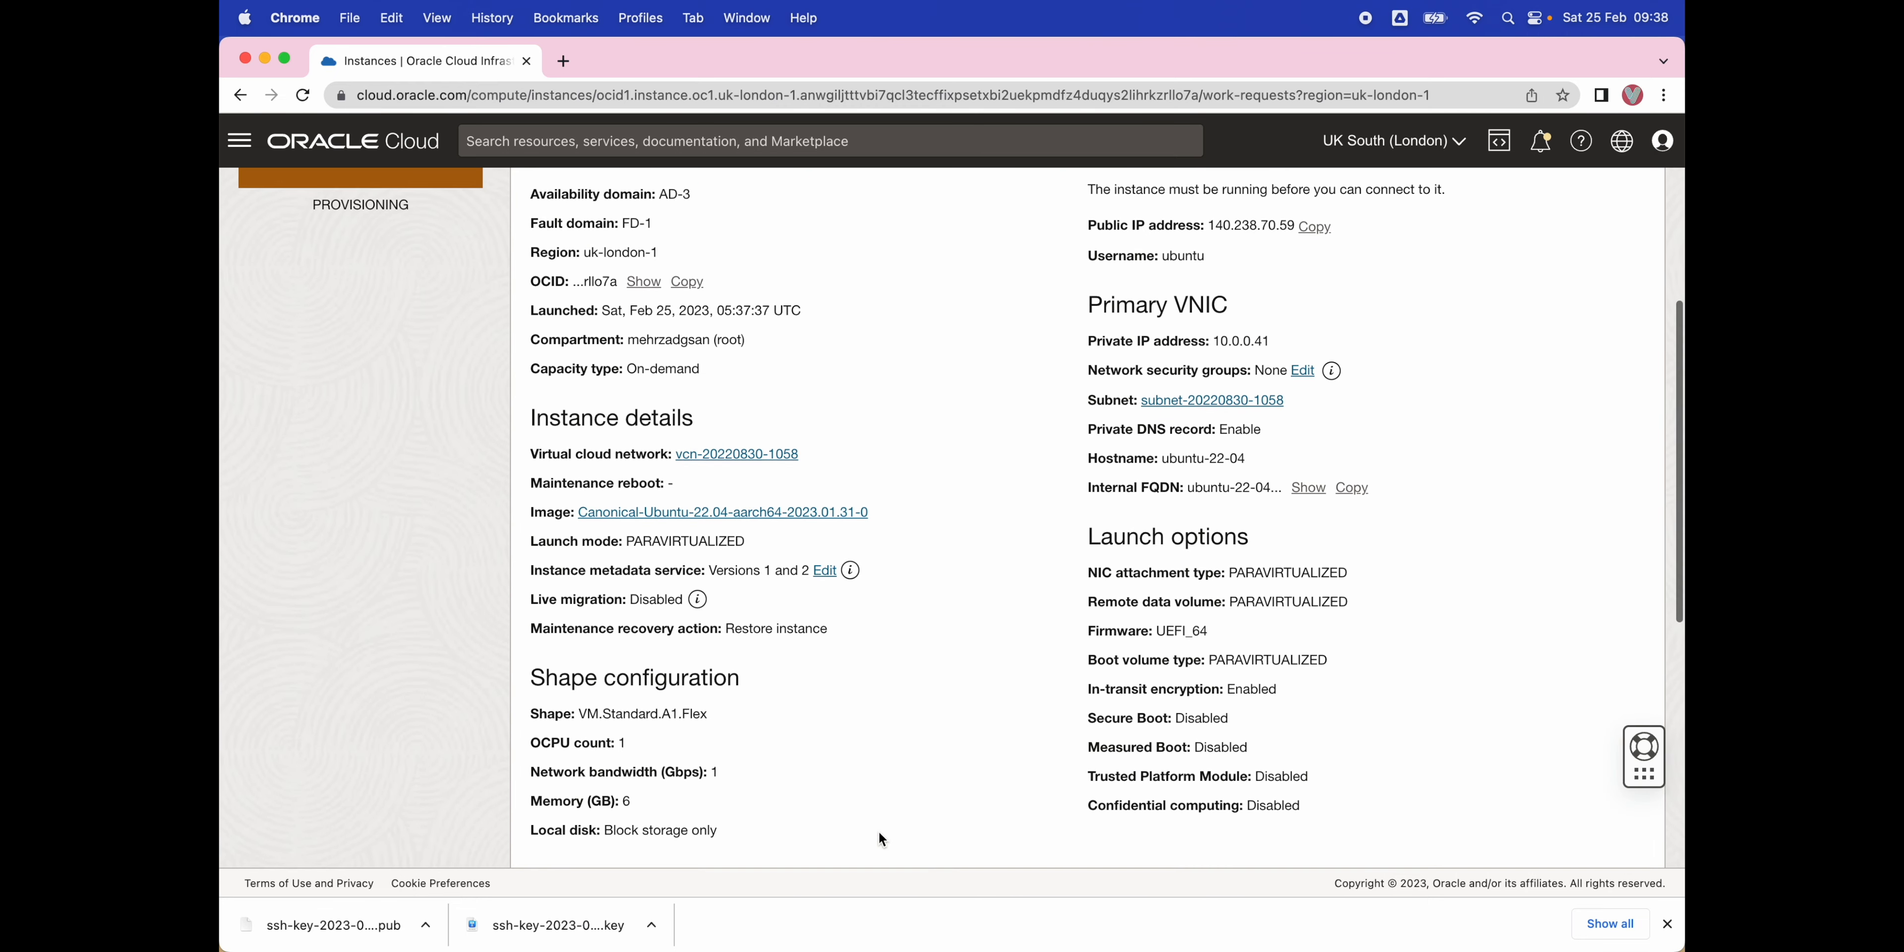
{"action": "scroll", "coordinate": [881, 837], "scroll_direction": "up", "scroll_amount": 3}
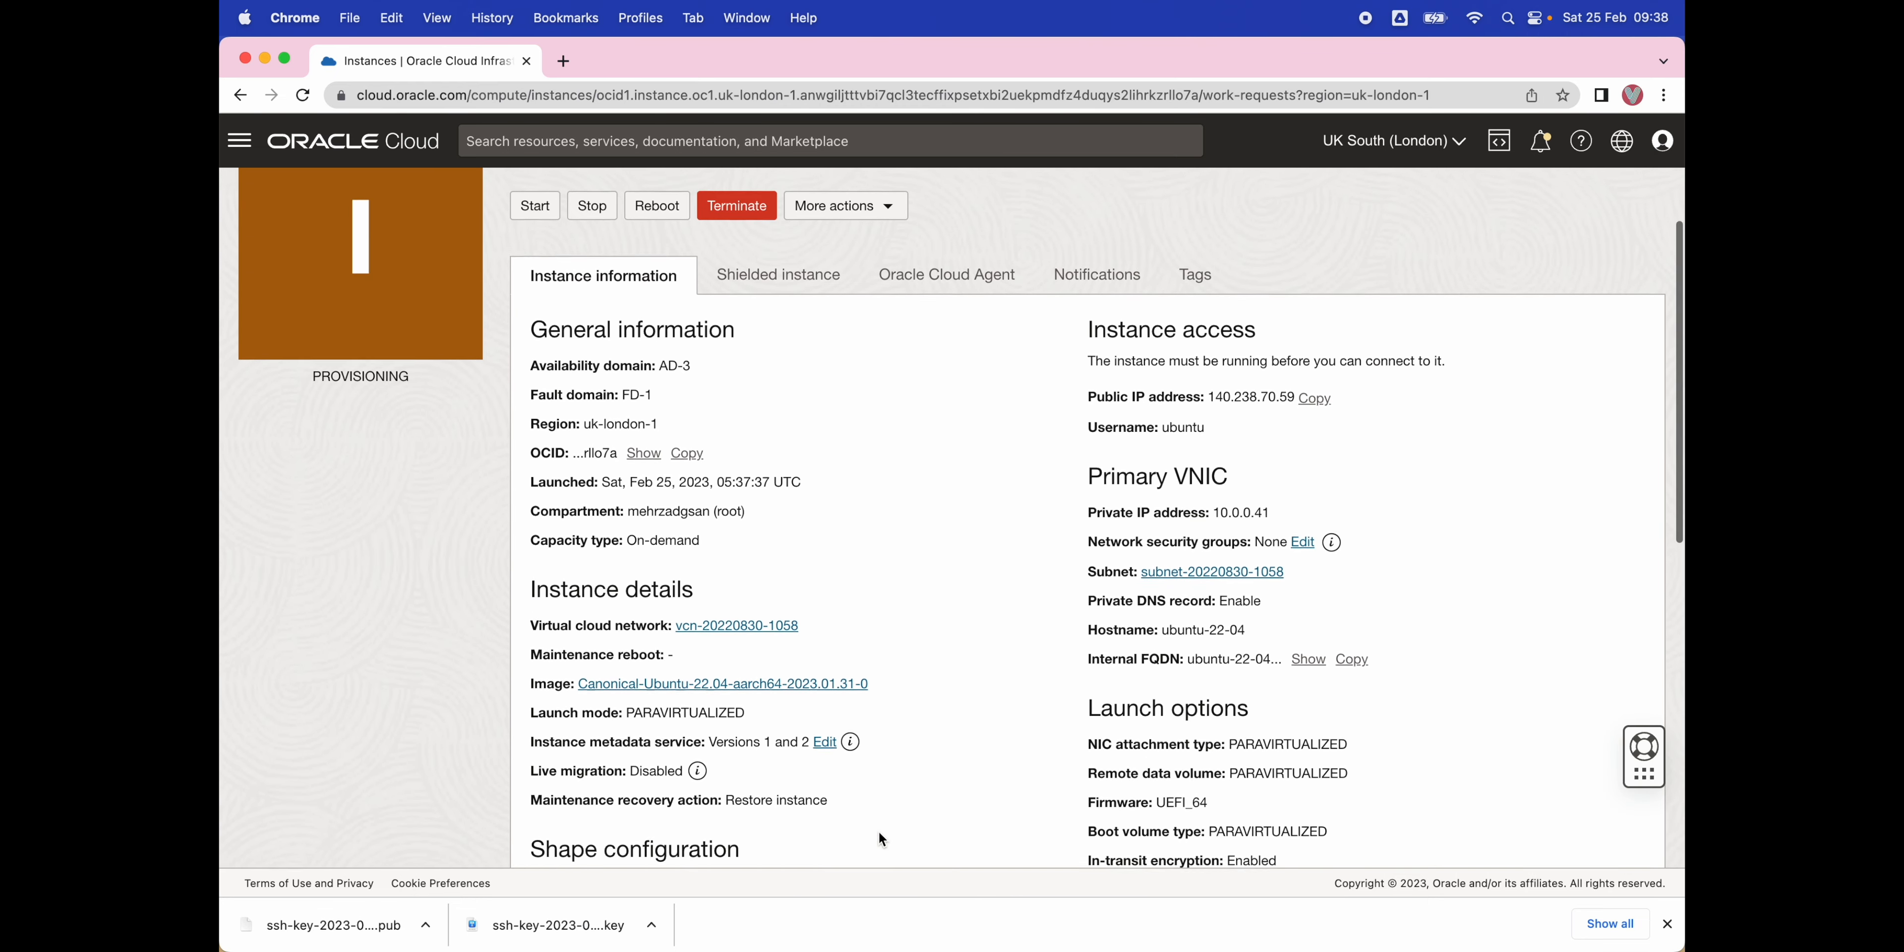
{"action": "scroll", "coordinate": [958, 560], "scroll_direction": "up", "scroll_amount": 2}
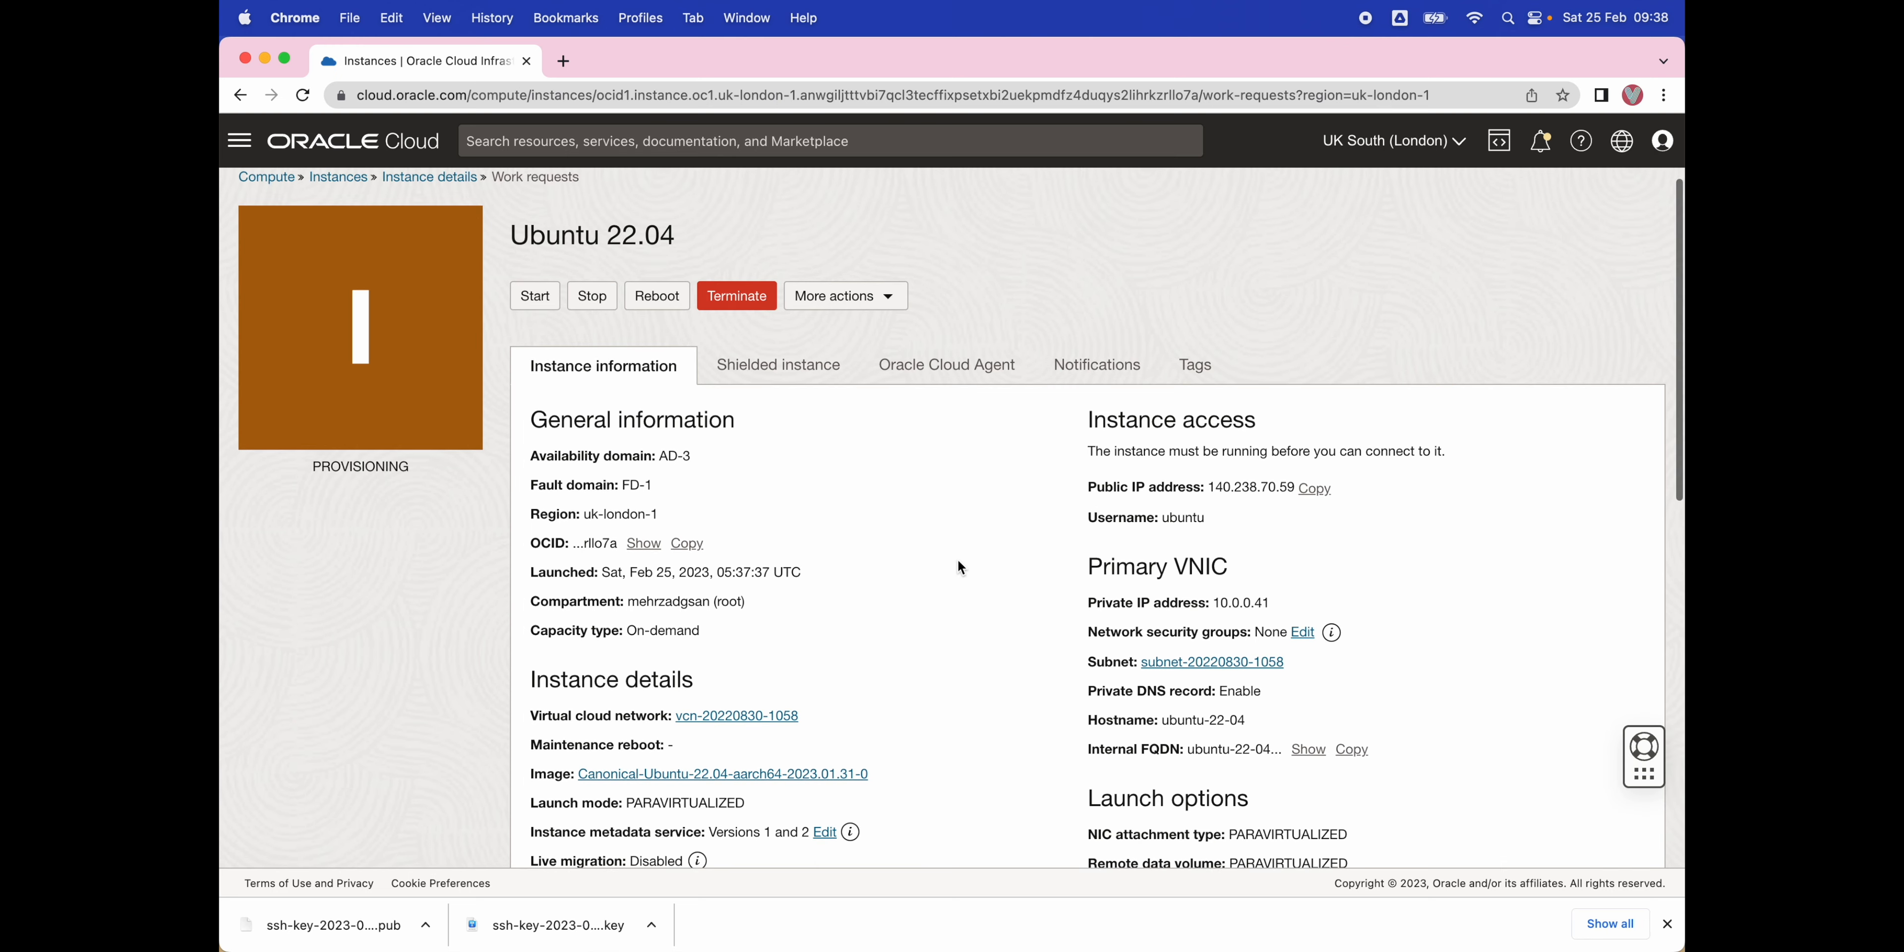
{"action": "scroll", "coordinate": [958, 561], "scroll_direction": "down", "scroll_amount": 10}
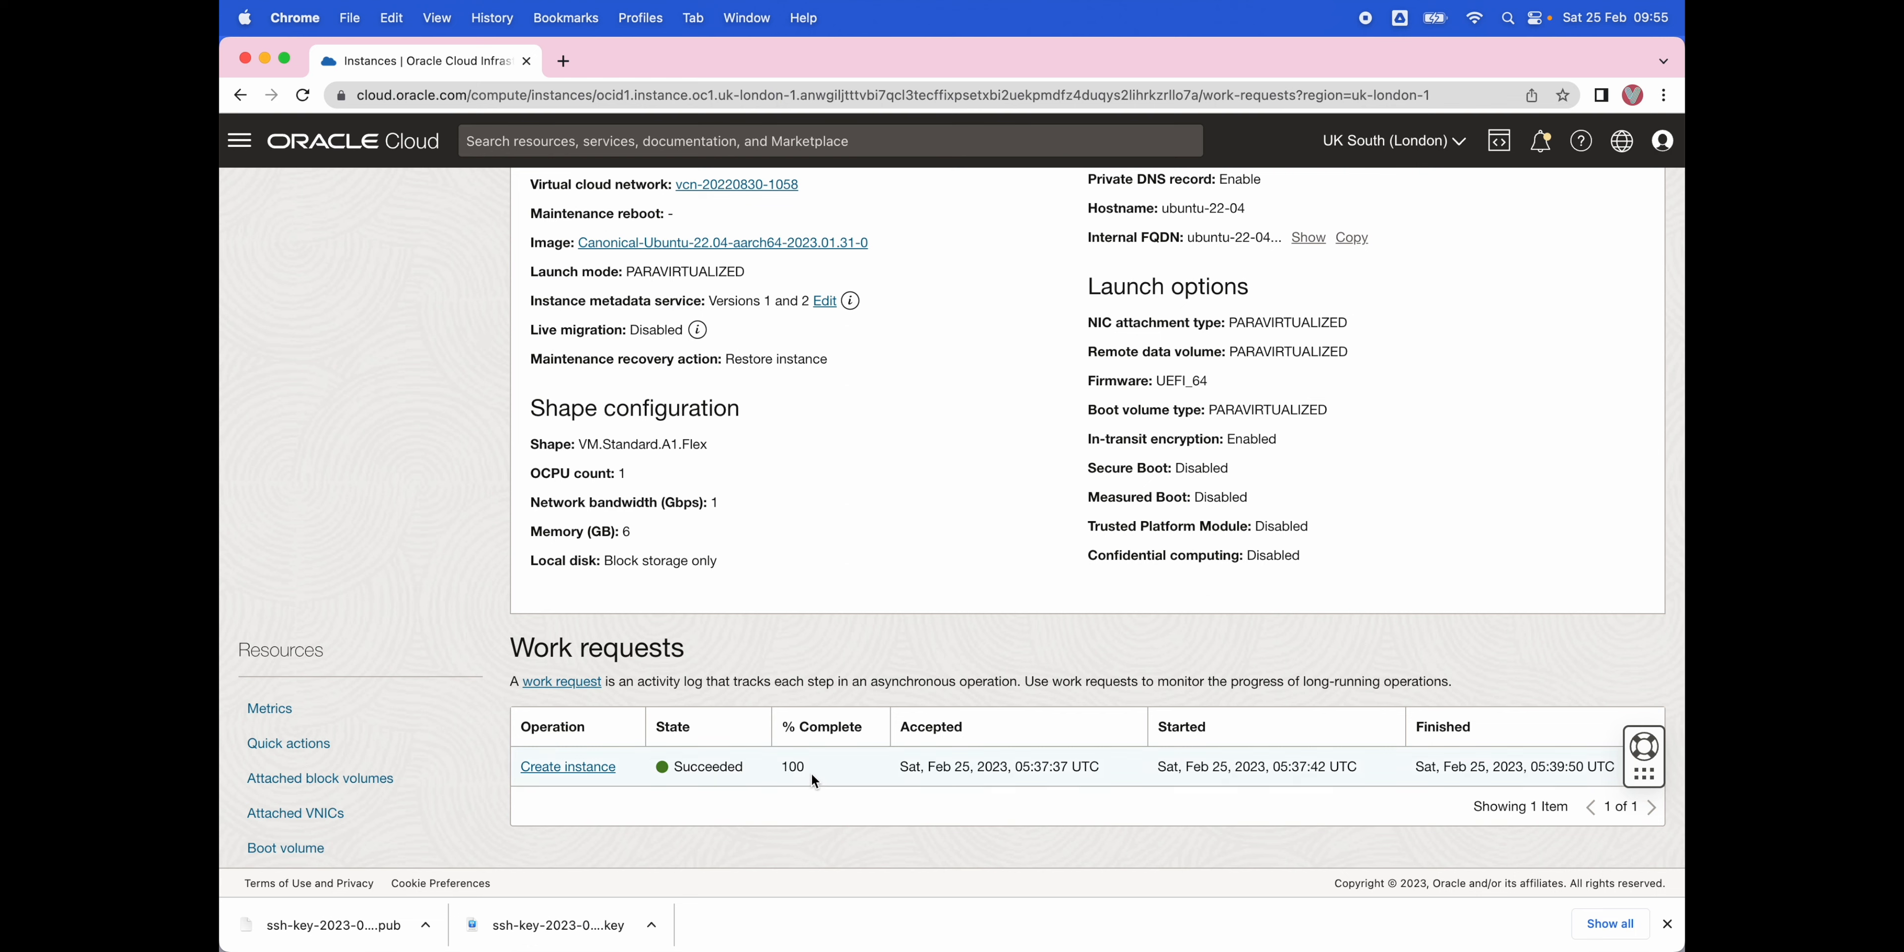
{"action": "left_click_drag", "start_coordinate": [804, 767], "coordinate": [783, 767]}
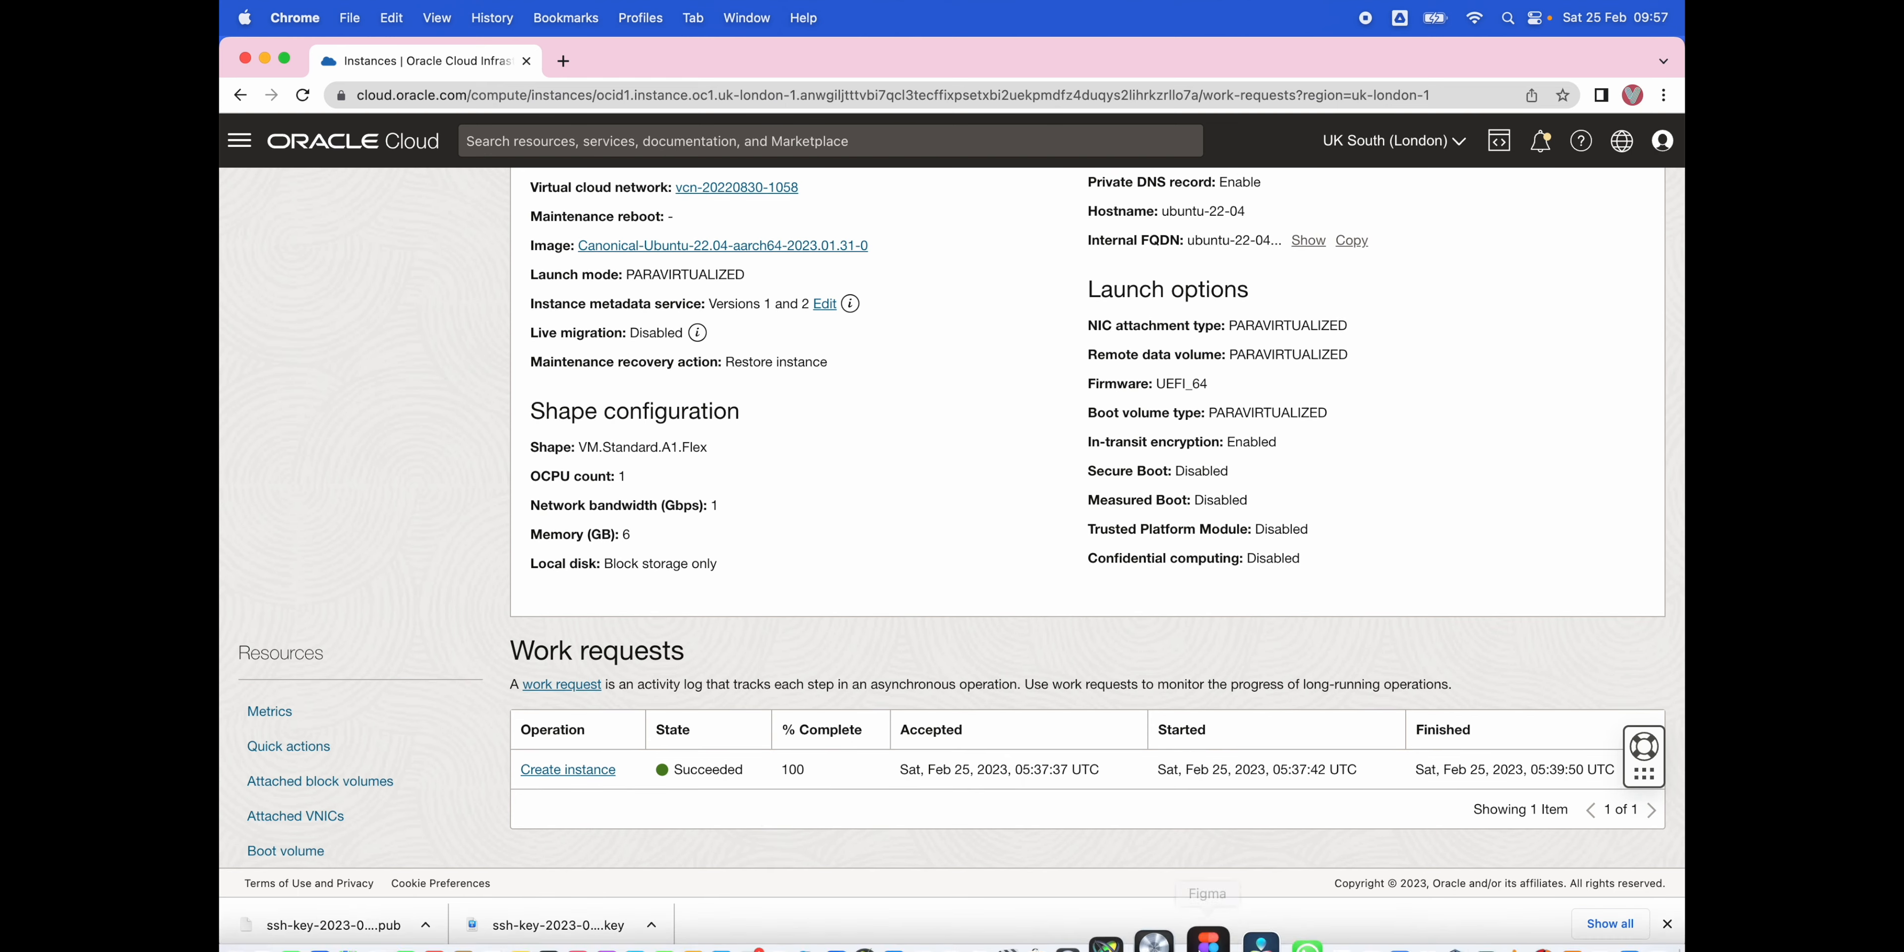
Switch to Terminal and change the working directory to the Downloads folder
{"action": "left_click", "coordinate": [1428, 909]}
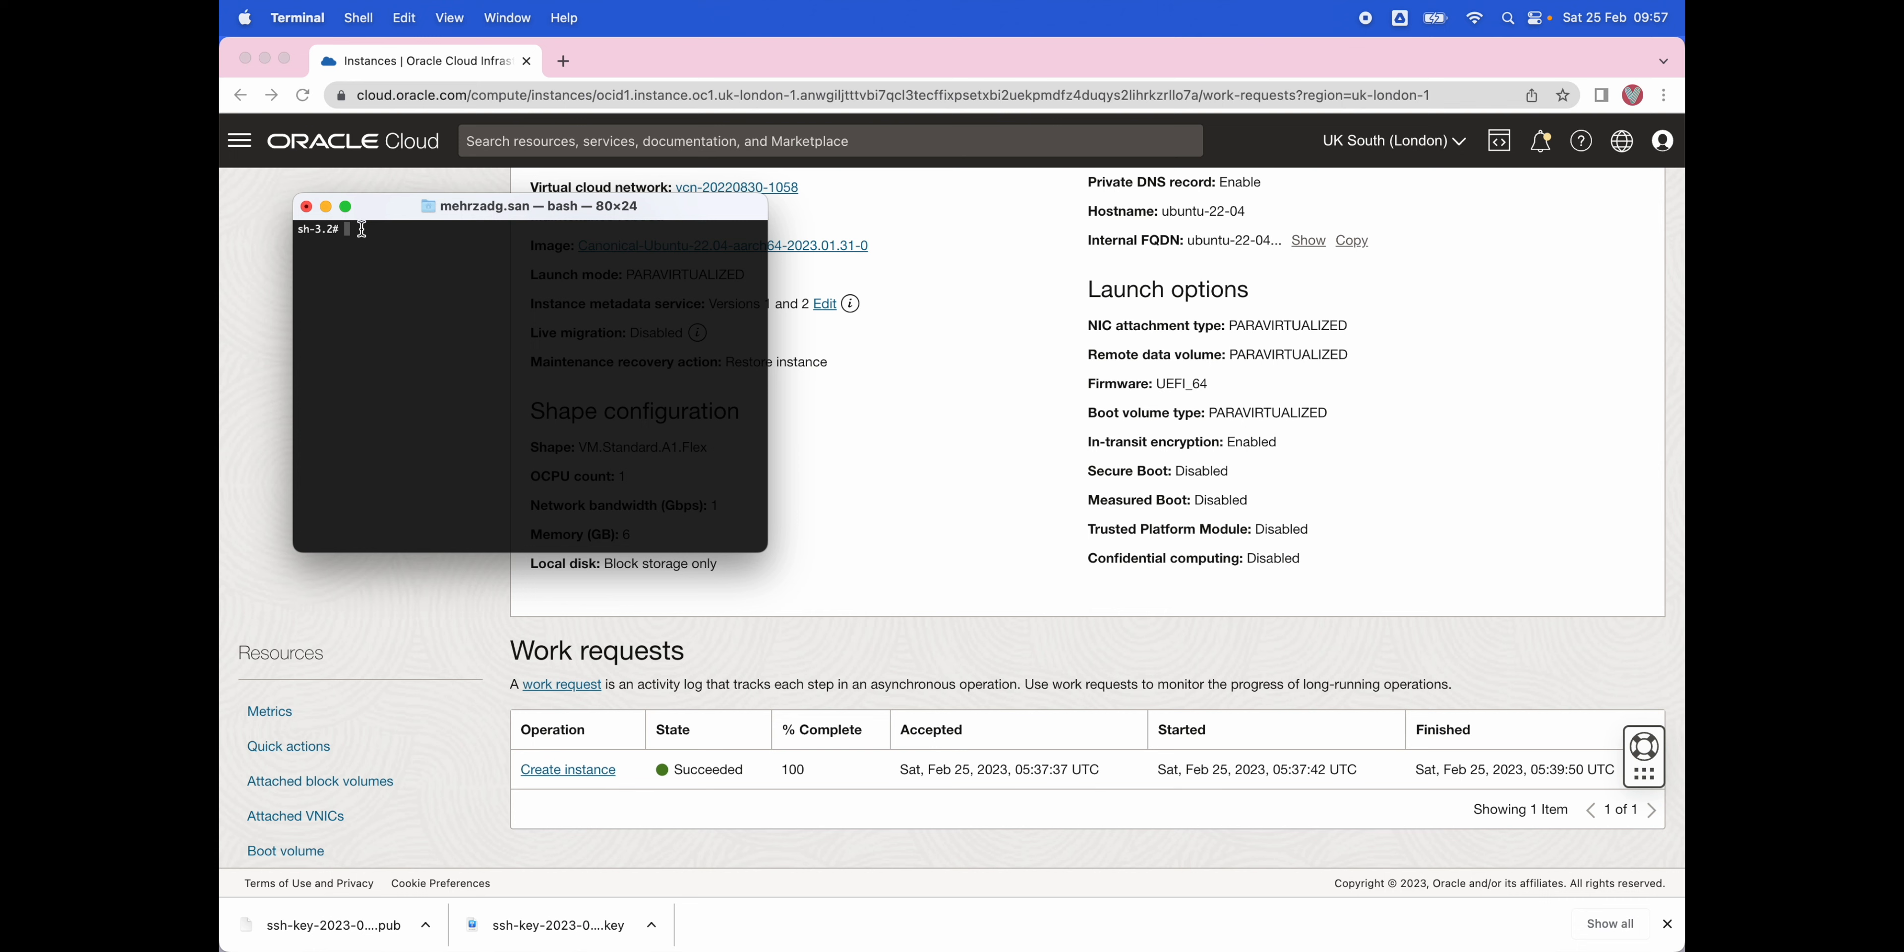
{"action": "key", "text": "Up"}
{"action": "key", "text": "Up"}
{"action": "key", "text": "Return"}
Begin an ssh command with the -i option and the identity file ssh-key-2023-02-25.key, without running it
{"action": "type", "text": "ssh -i ss"}
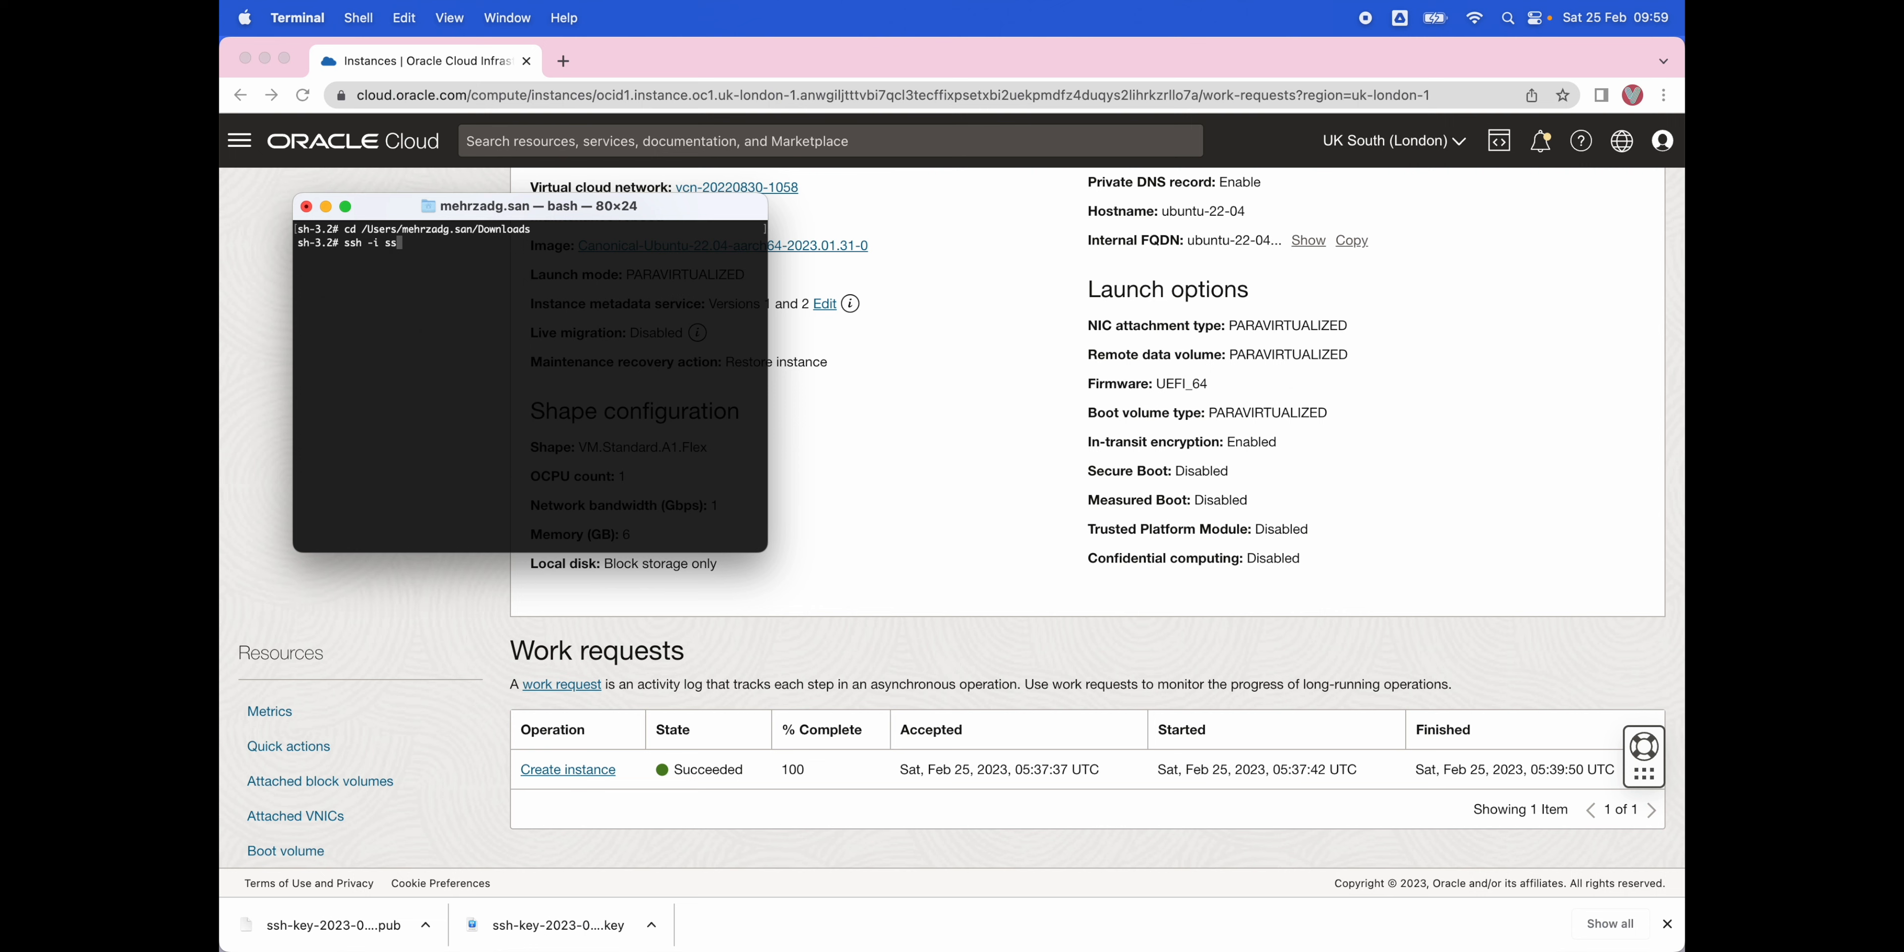
{"action": "type", "text": "h"}
{"action": "key", "text": "Tab"}
Switch to Chrome, copy the running instance's public IP address from its instance access details, and return to Terminal
{"action": "left_click", "coordinate": [958, 368]}
{"action": "scroll", "coordinate": [956, 367], "scroll_direction": "up", "scroll_amount": 5}
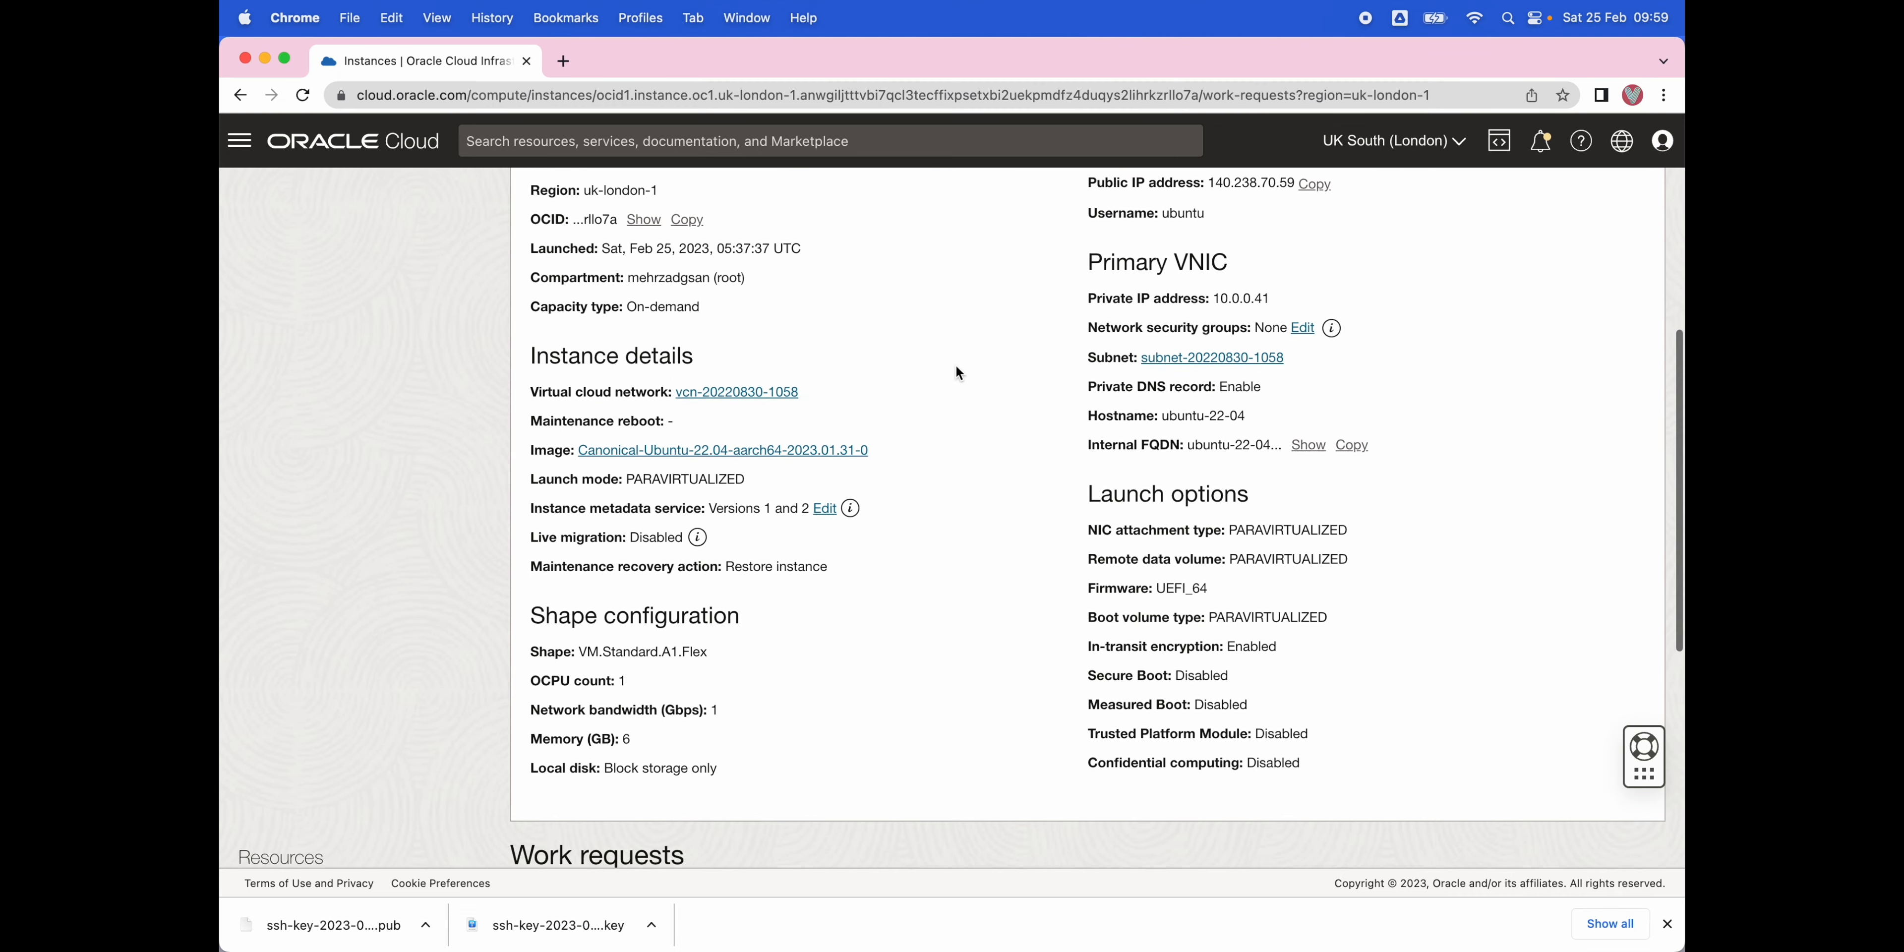
{"action": "scroll", "coordinate": [959, 372], "scroll_direction": "up", "scroll_amount": 2}
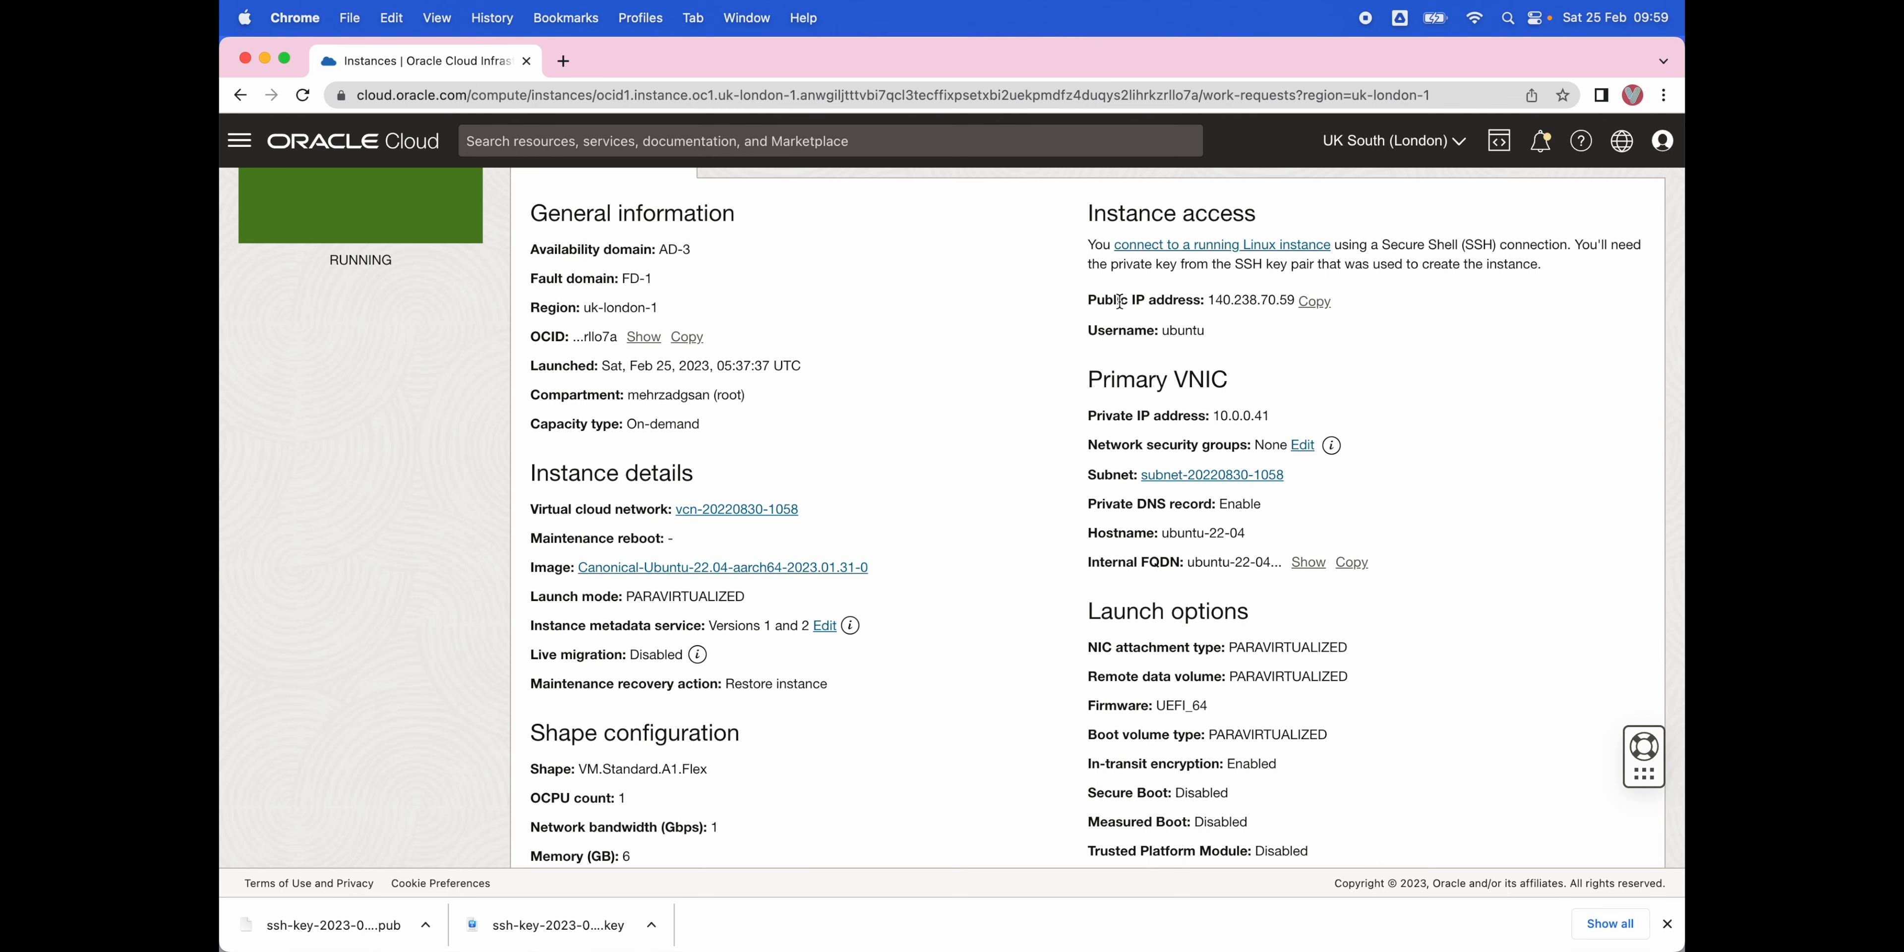
{"action": "left_click", "coordinate": [1317, 303]}
{"action": "mouse_move", "coordinate": [1218, 946]}
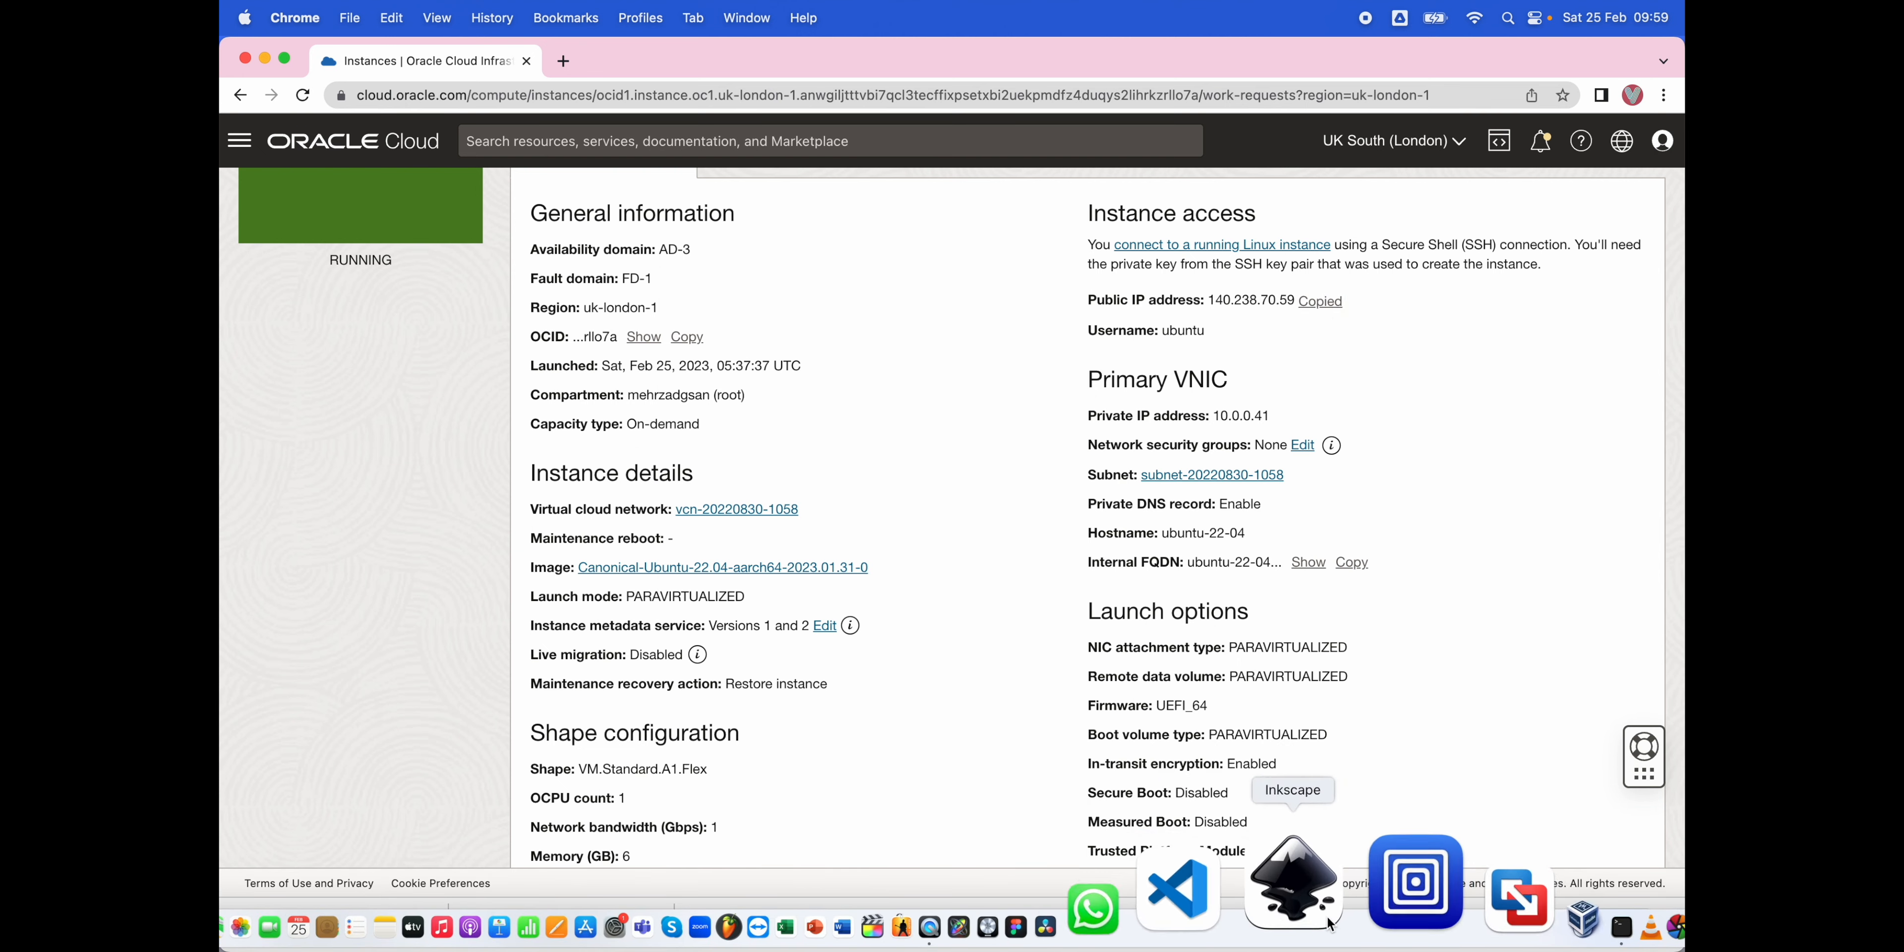
{"action": "left_click", "coordinate": [1425, 939]}
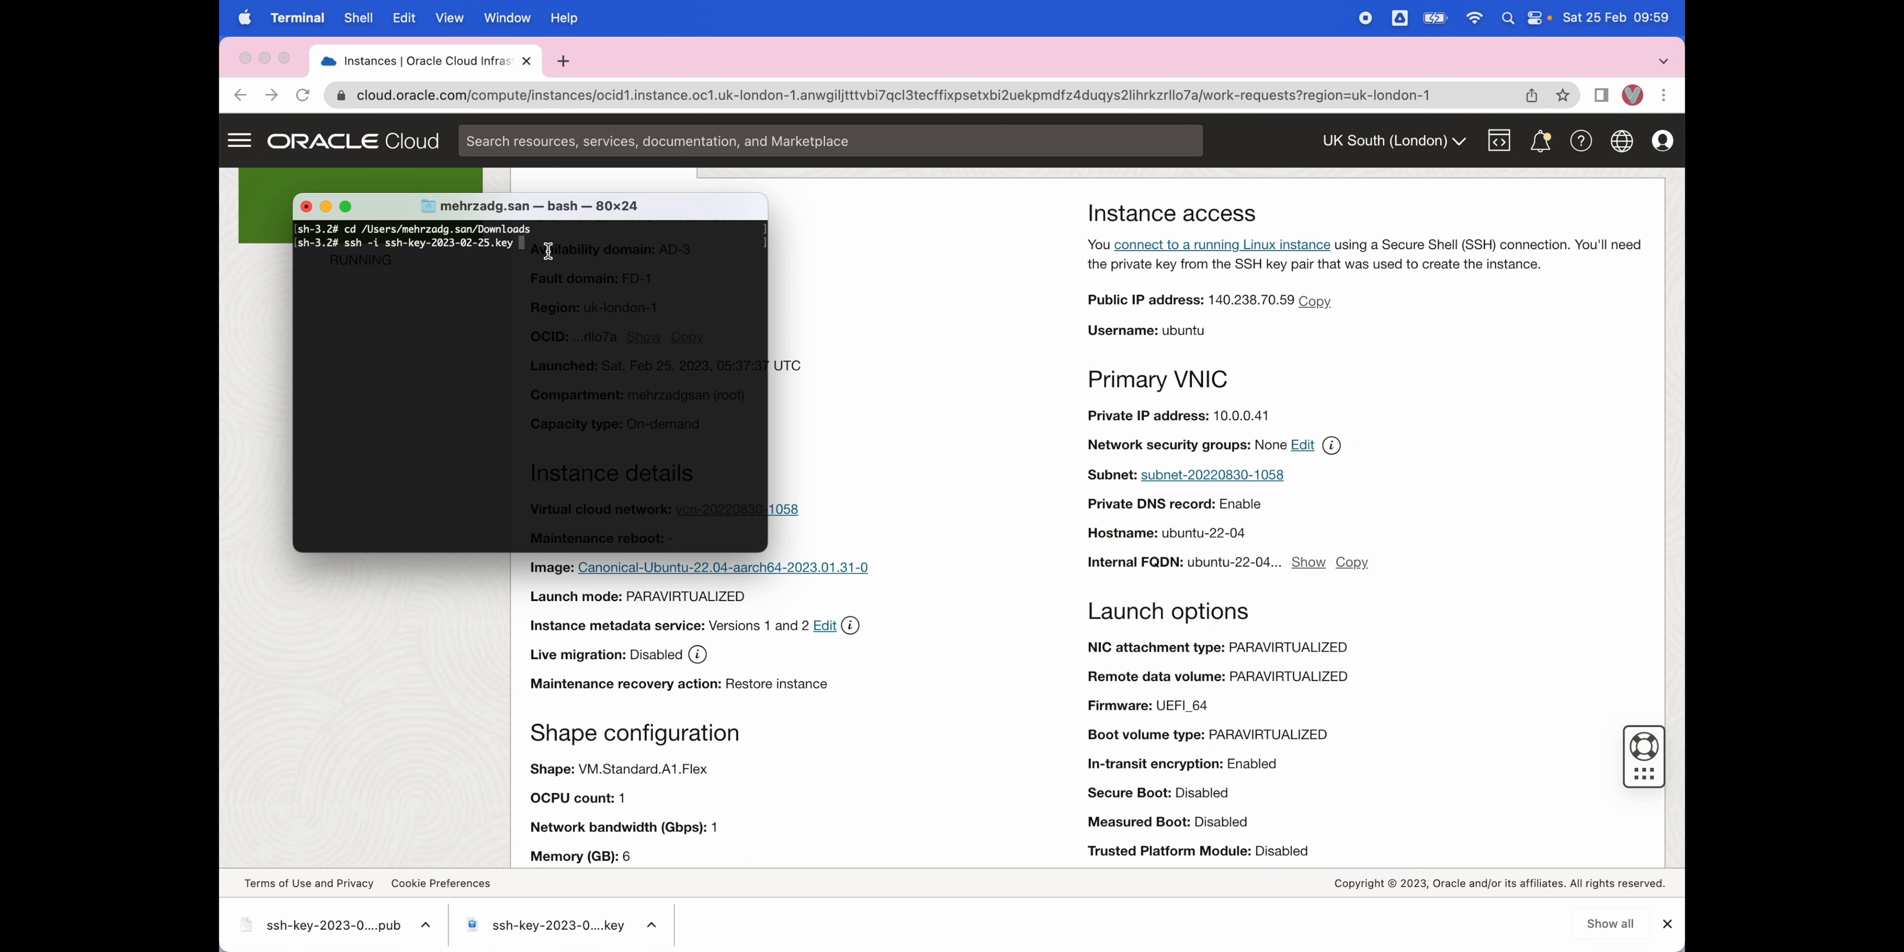
Complete the ssh command with user ubuntu at the copied public IP address, run it, and accept the host's authenticity with yes
{"action": "type", "text": "ubuntu@"}
{"action": "right_click", "coordinate": [580, 241]}
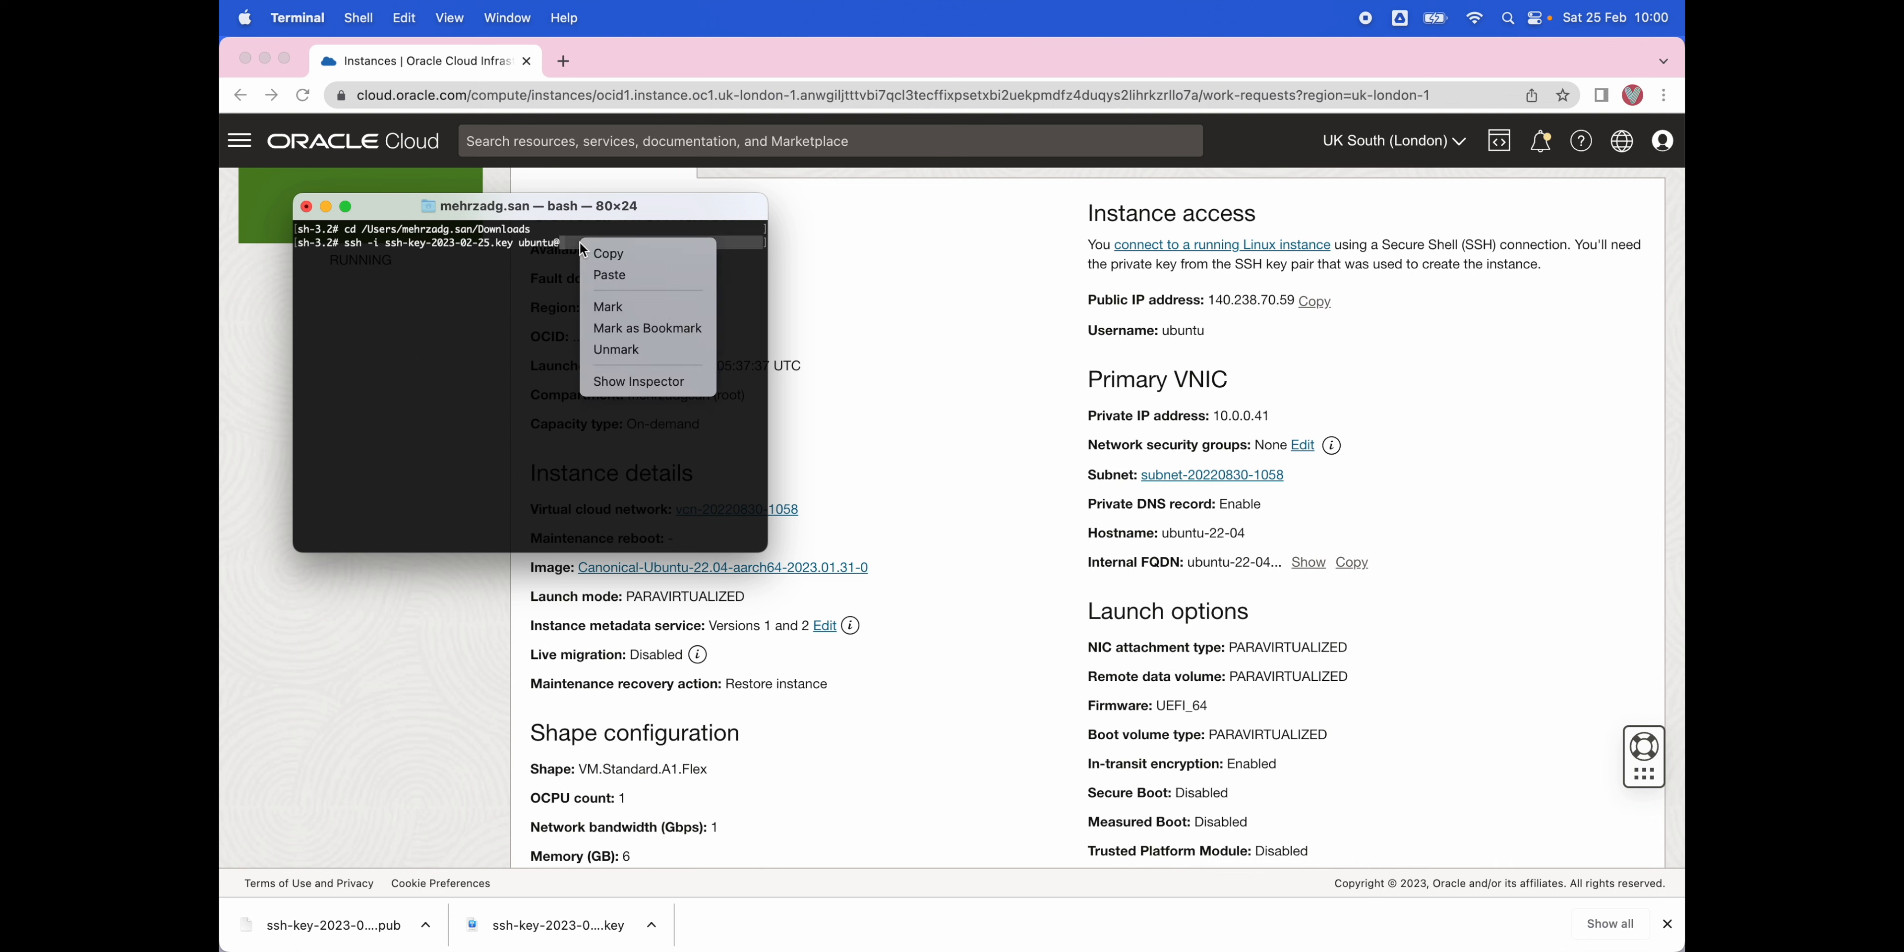
{"action": "left_click", "coordinate": [610, 275]}
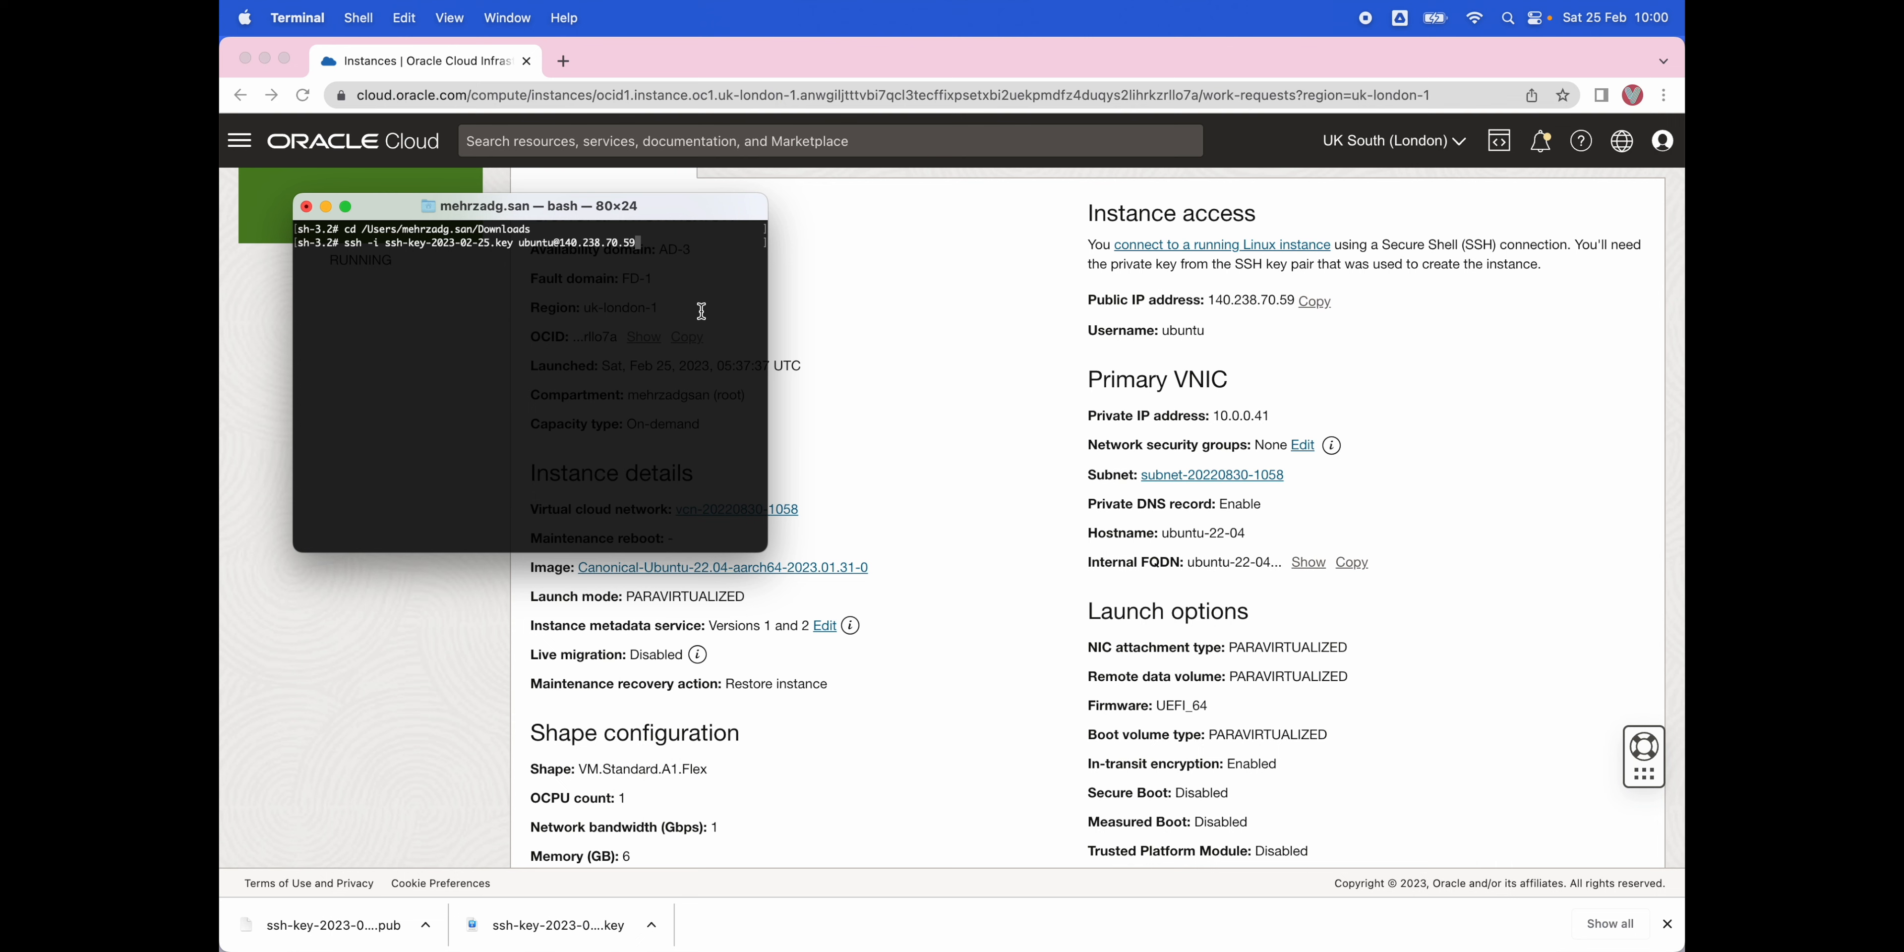
{"action": "key", "text": "Return"}
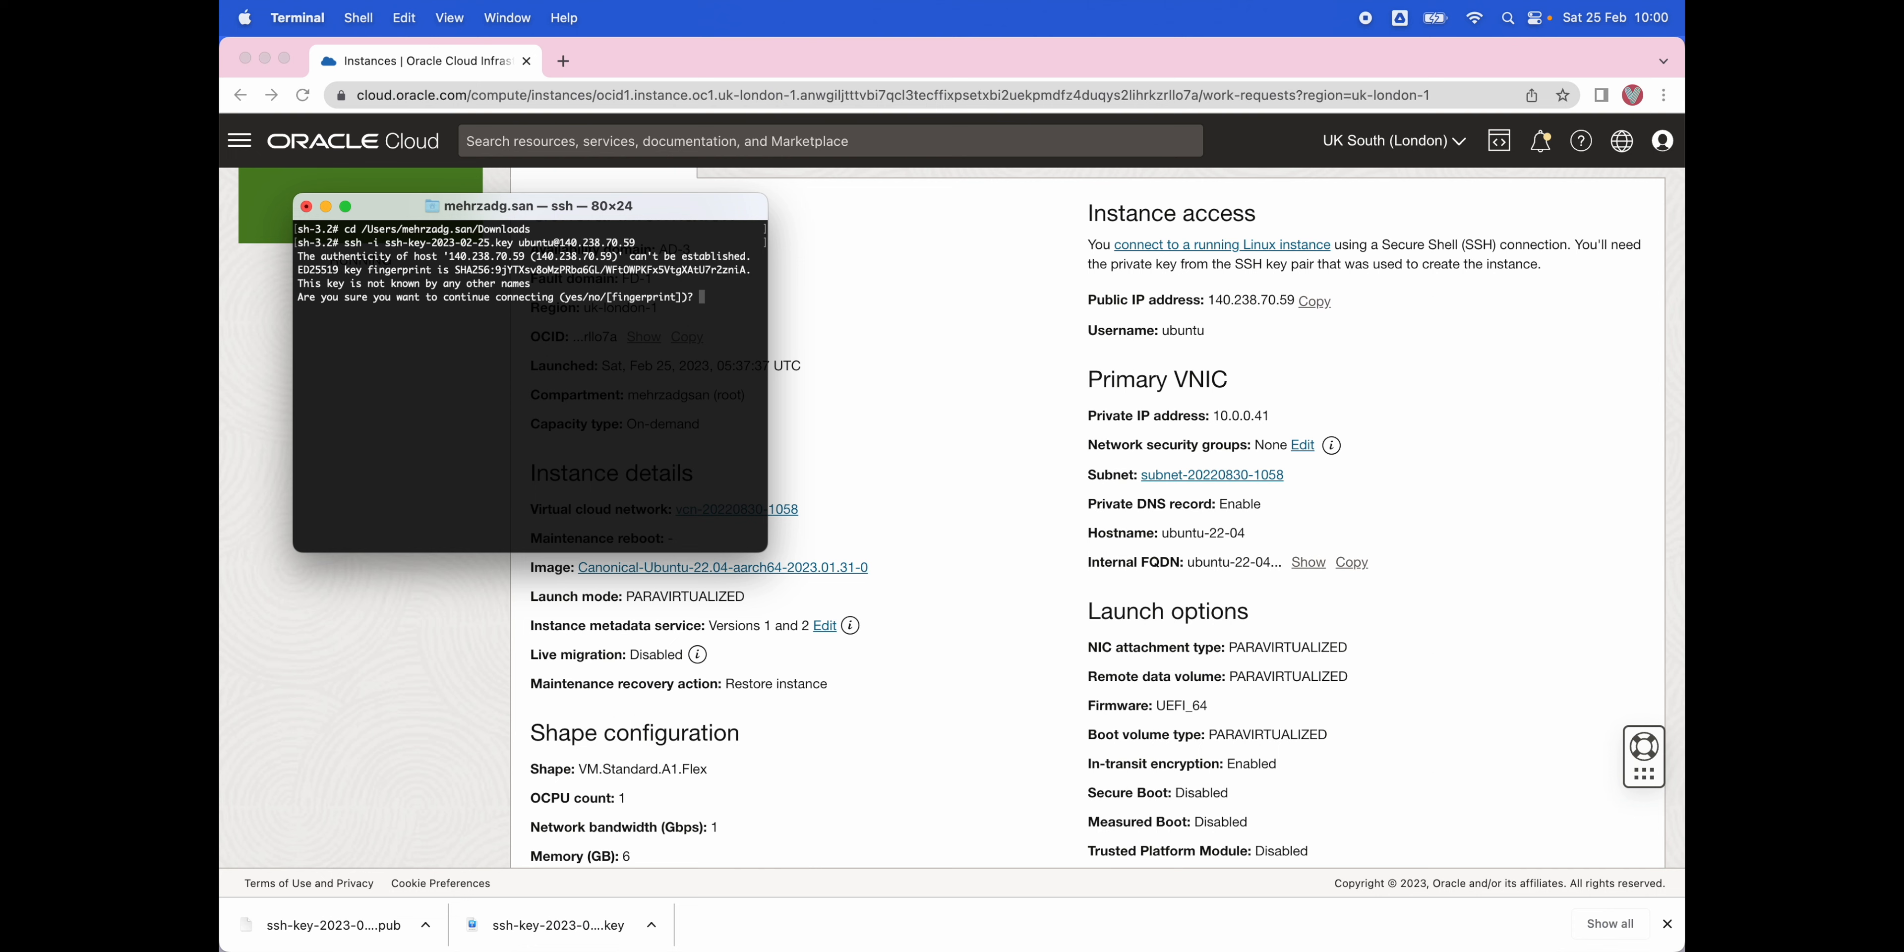
{"action": "type", "text": "yes"}
{"action": "key", "text": "Return"}
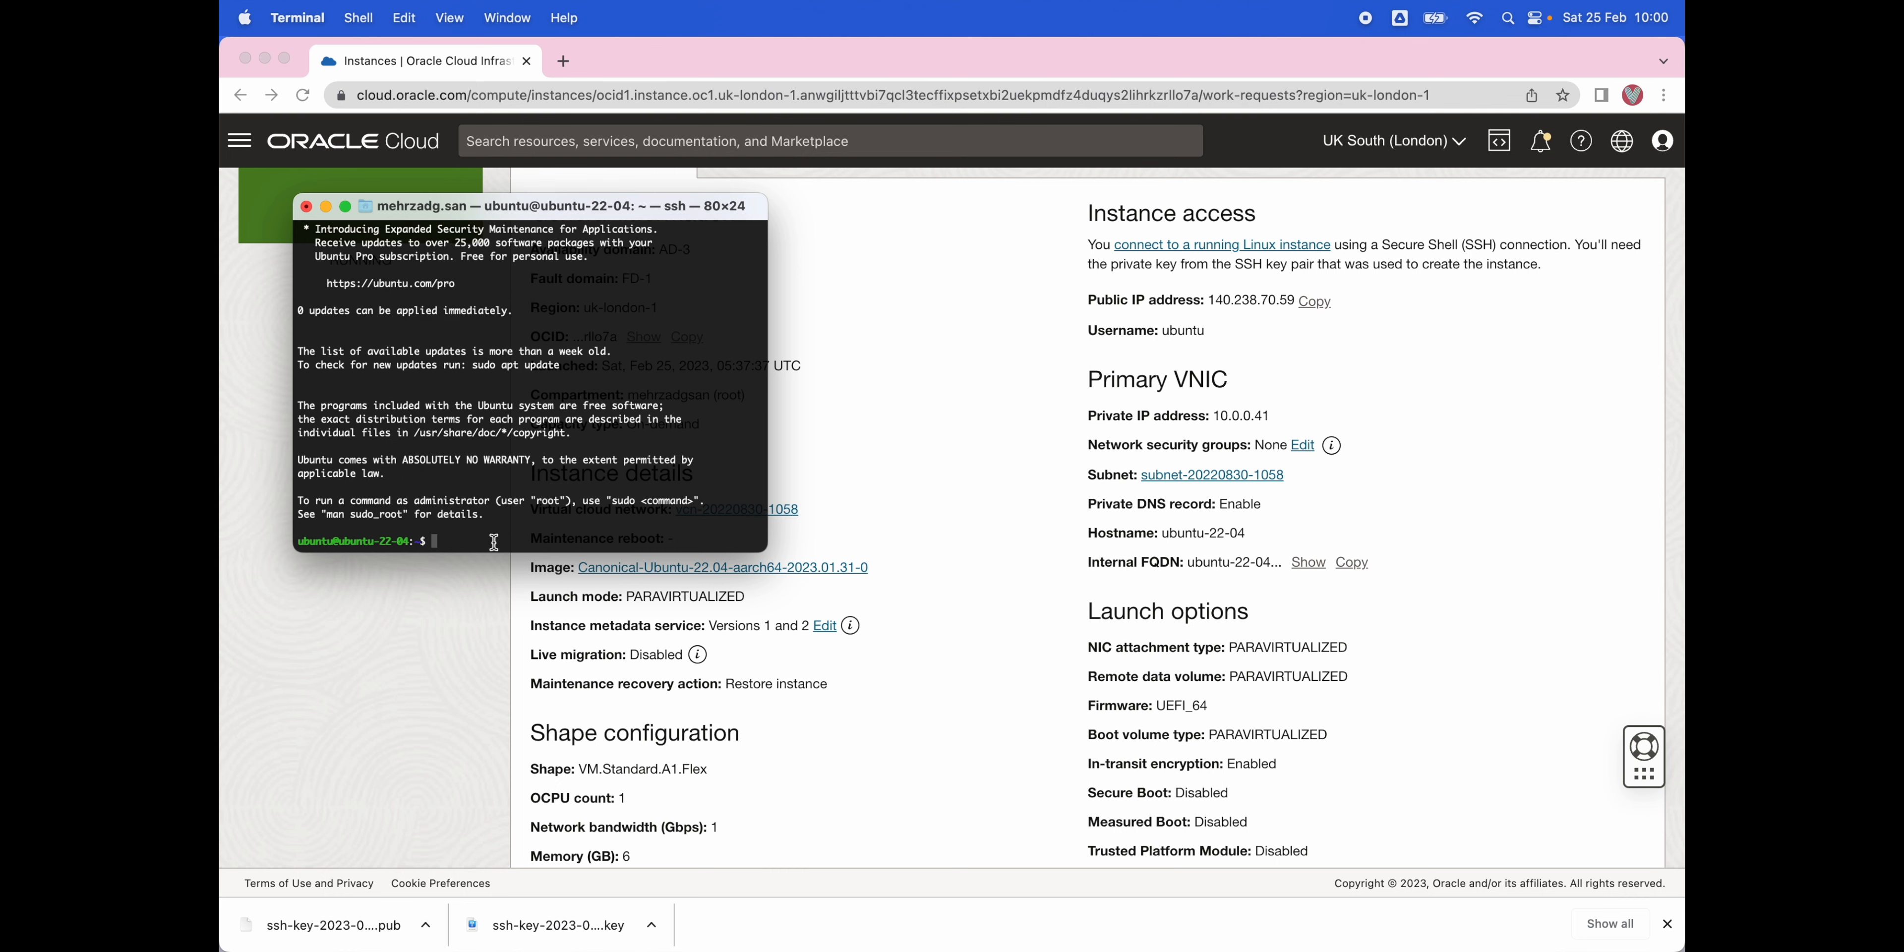
Clear the remote shell's screen and list the home directory's contents with ls
{"action": "type", "text": "clear"}
{"action": "key", "text": "Return"}
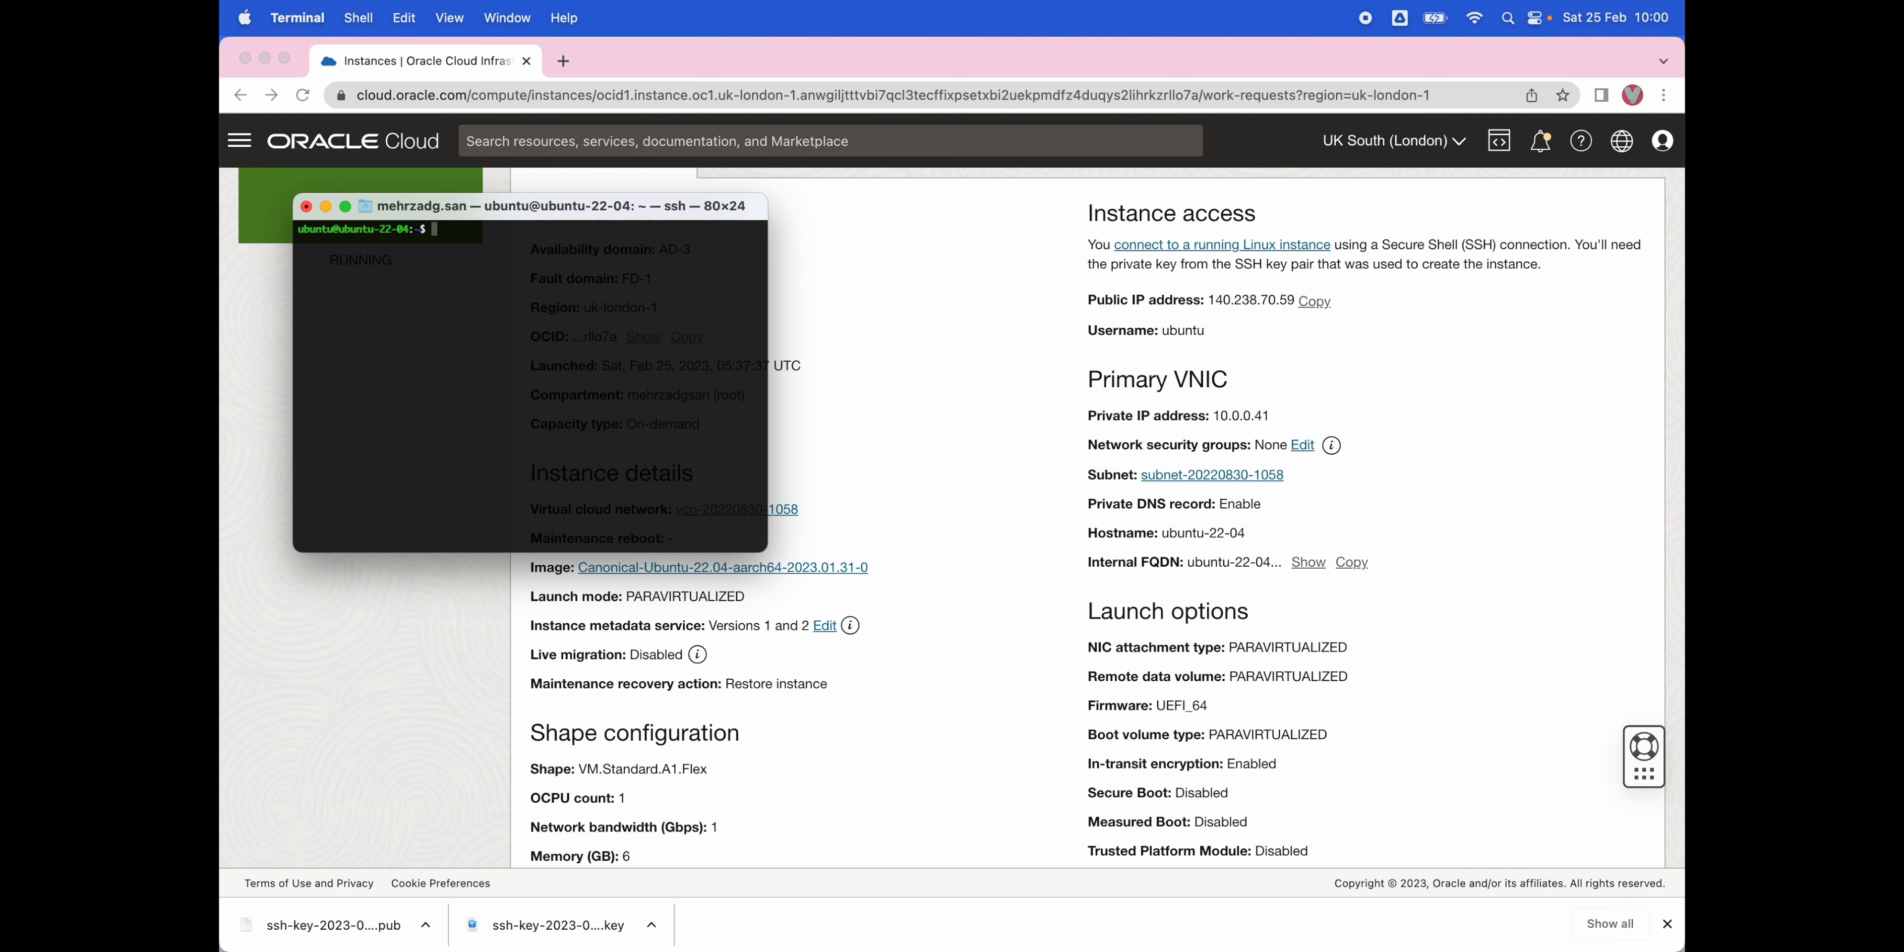
{"action": "type", "text": "ls"}
{"action": "key", "text": "Return"}
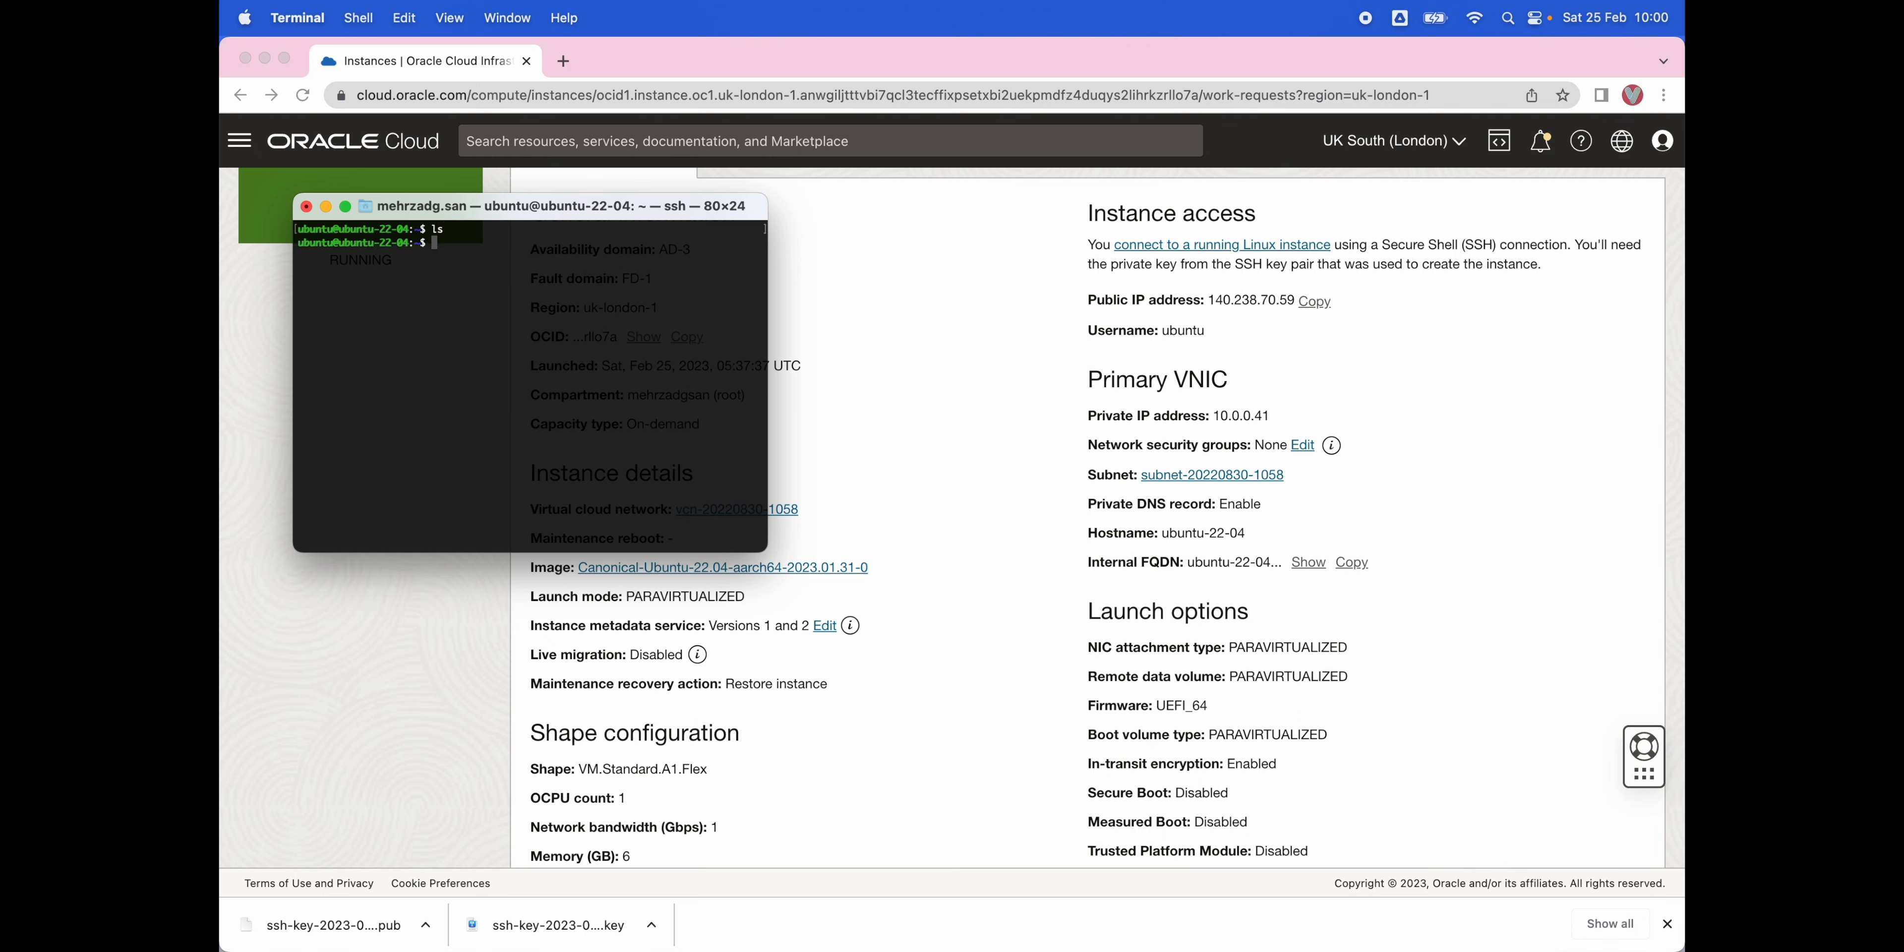